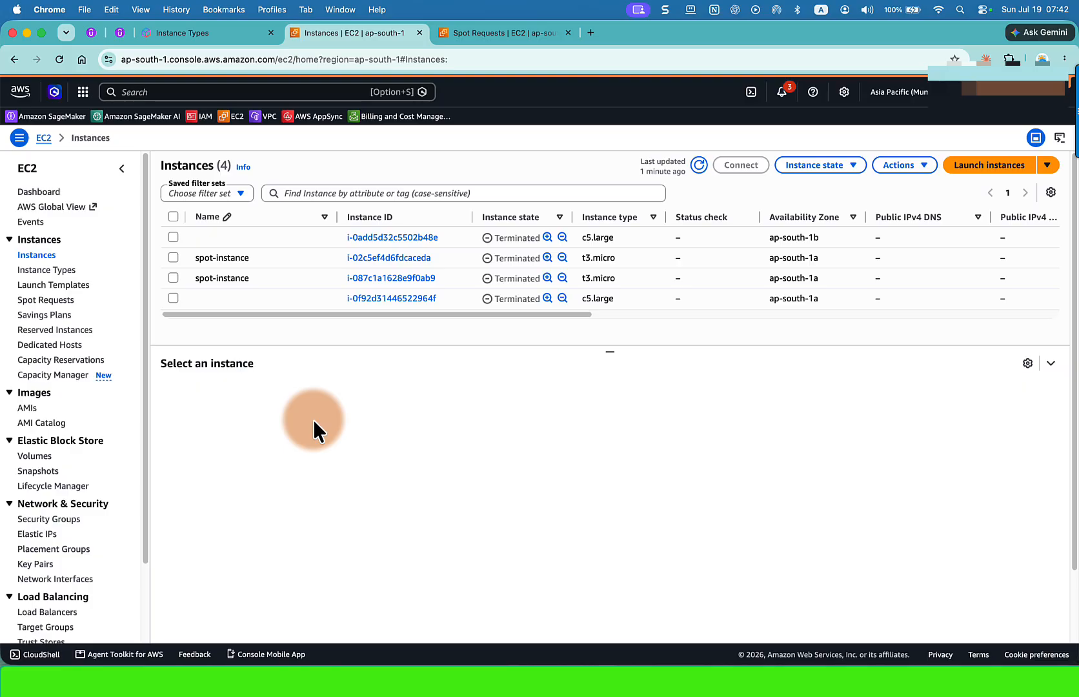
# Start launching a new EC2 instance and name it spot-instance
pyautogui.click(987, 165)
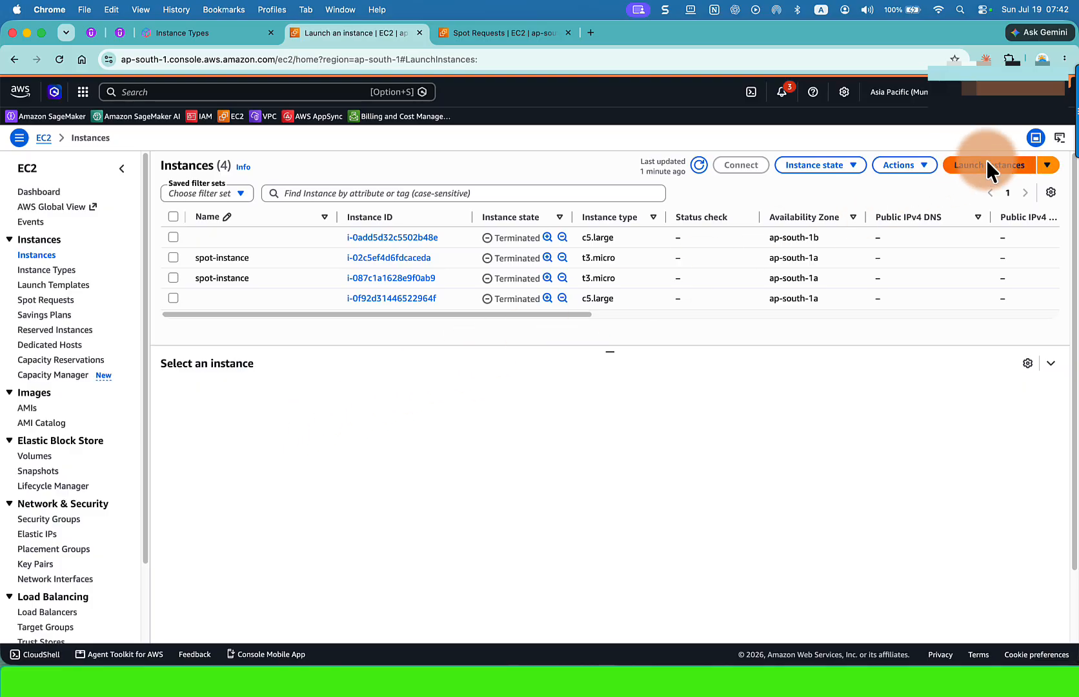
pyautogui.click(153, 252)
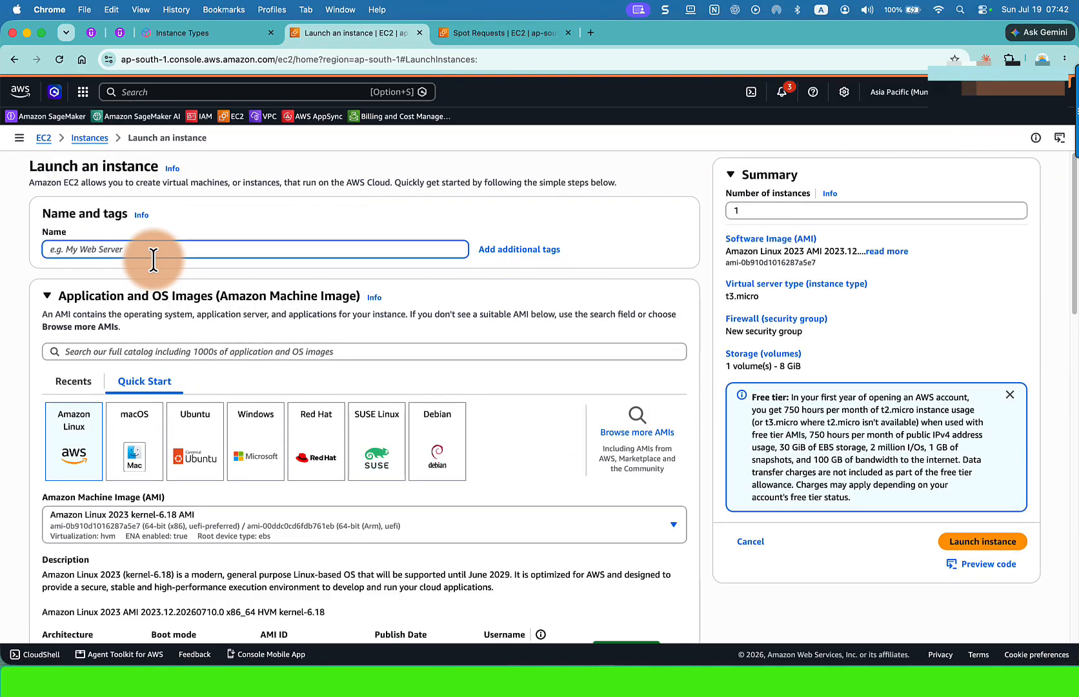
pyautogui.write('spot-instance')
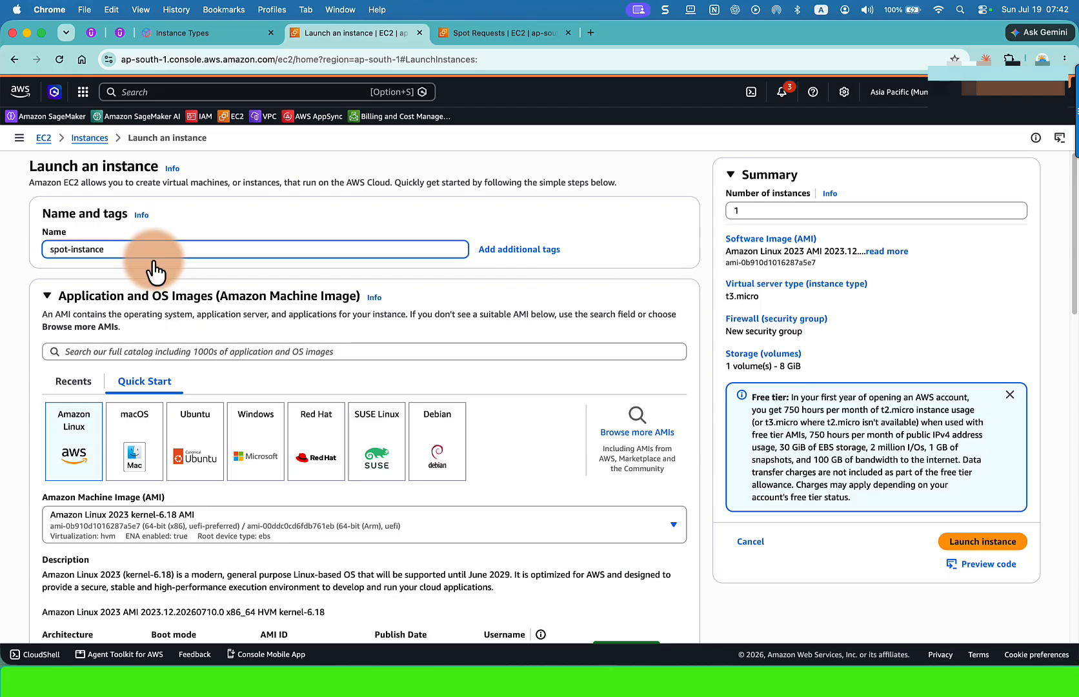
# Keep the Amazon Linux 2023 image and t3.micro type, and choose the key-mumbai key pair for the instance
pyautogui.scroll(-5, 155, 271)
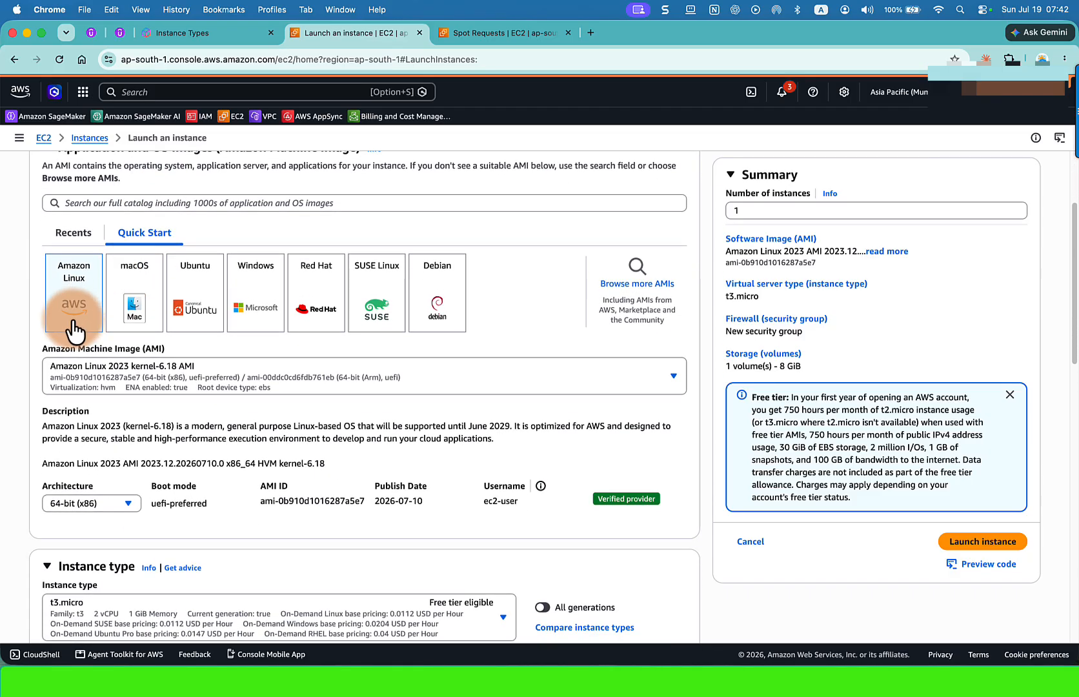
pyautogui.scroll(-1, 73, 320)
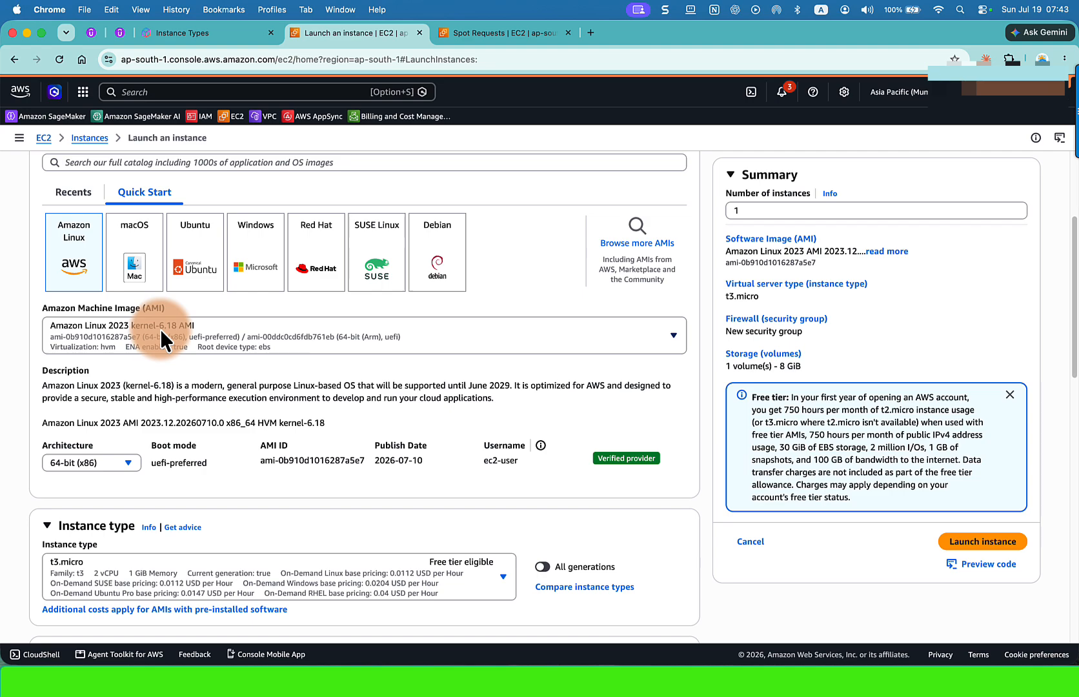
pyautogui.scroll(-8, 162, 333)
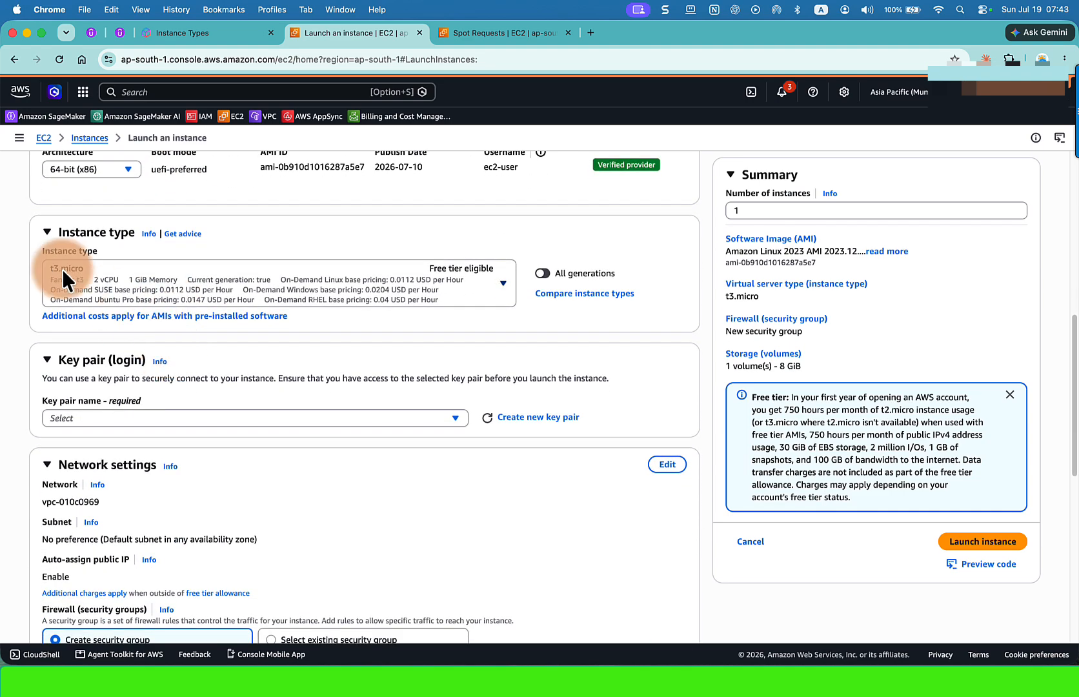
pyautogui.scroll(-2, 194, 302)
pyautogui.scroll(-2, 193, 302)
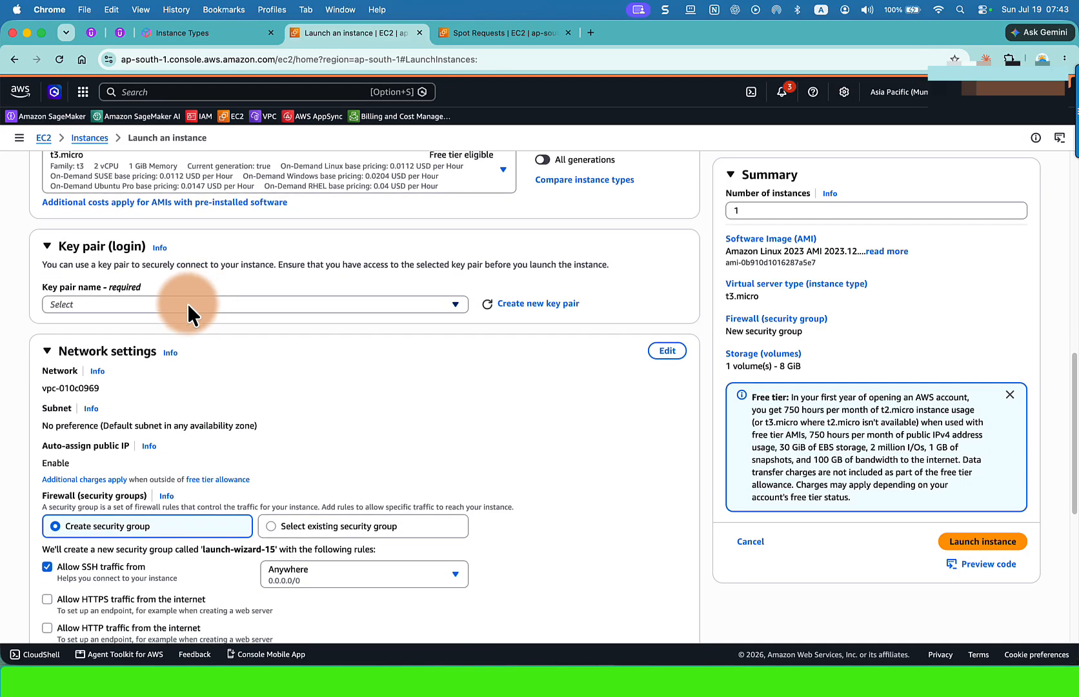
pyautogui.click(186, 304)
pyautogui.click(146, 365)
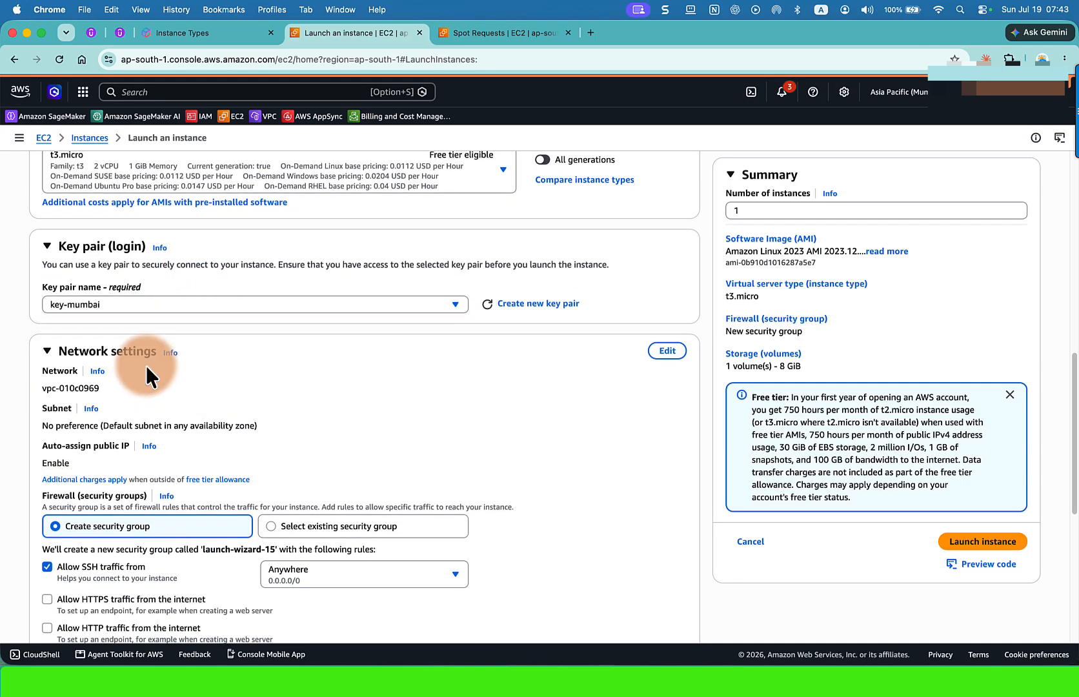
# Assign the existing security group named default to the instance in the network settings
pyautogui.scroll(2, 145, 366)
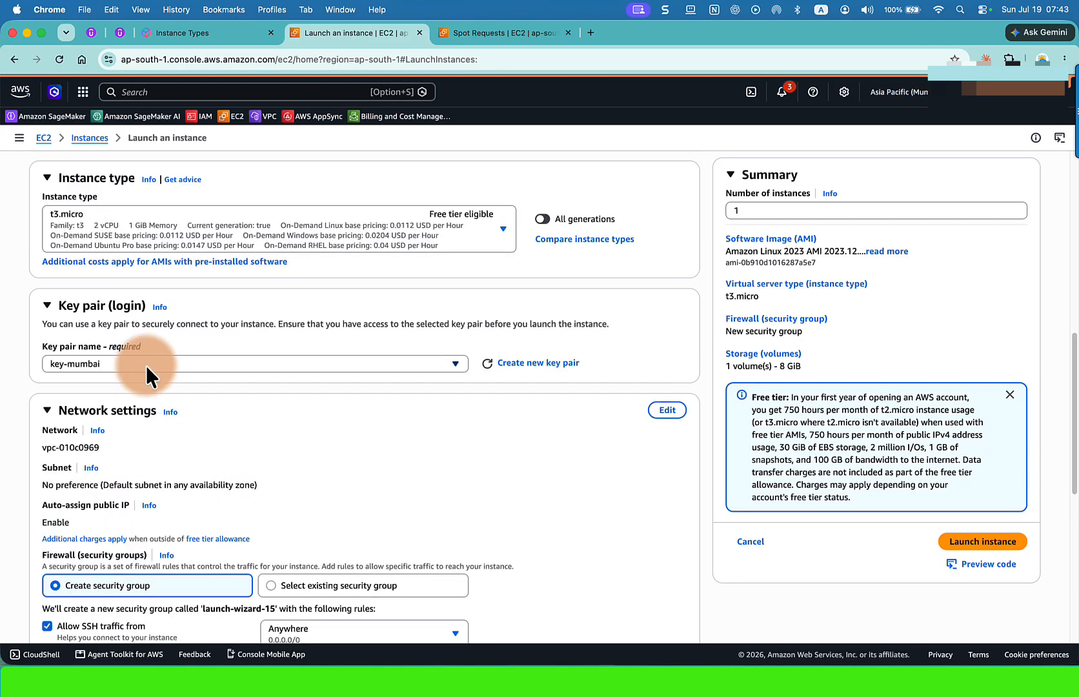
pyautogui.scroll(-5, 146, 365)
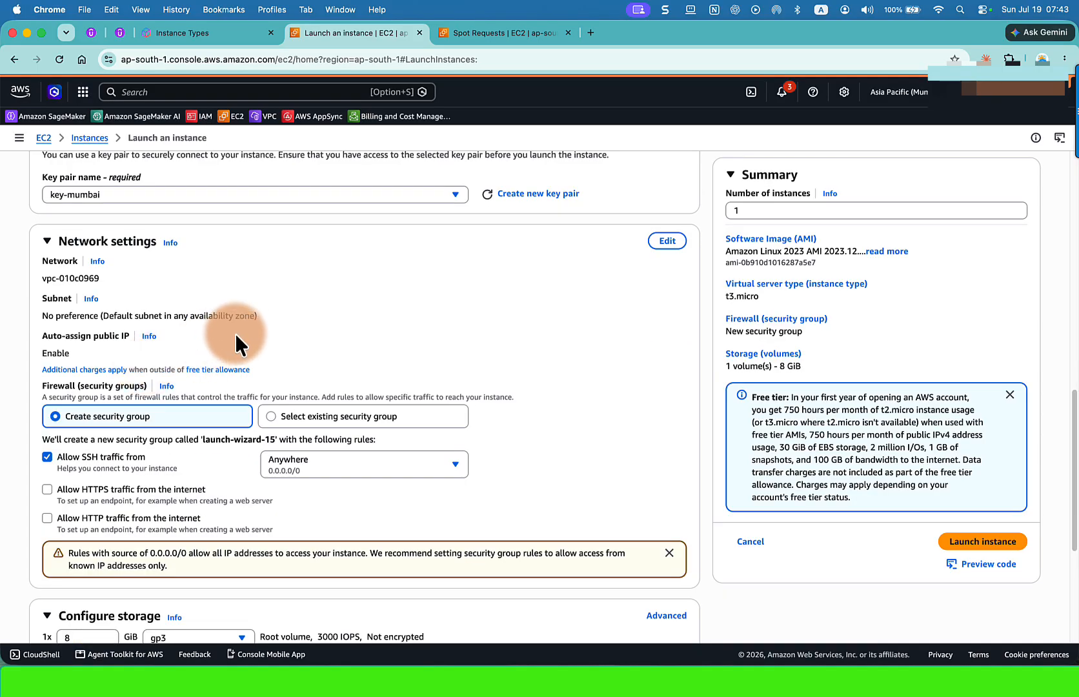
pyautogui.scroll(-2, 235, 333)
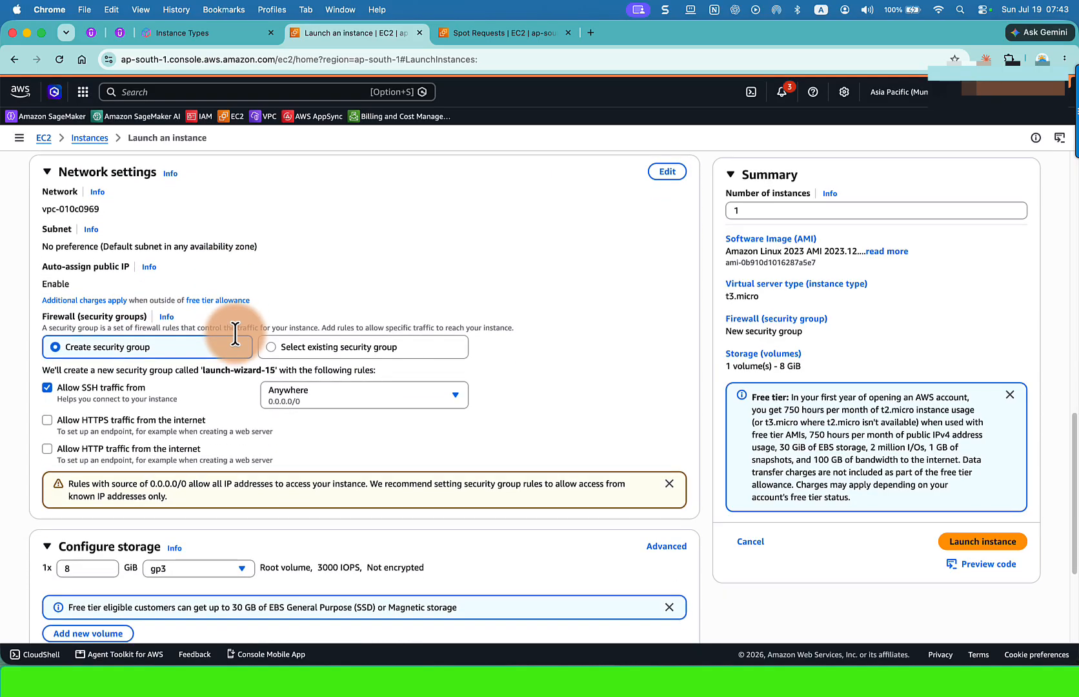
pyautogui.scroll(-2, 237, 336)
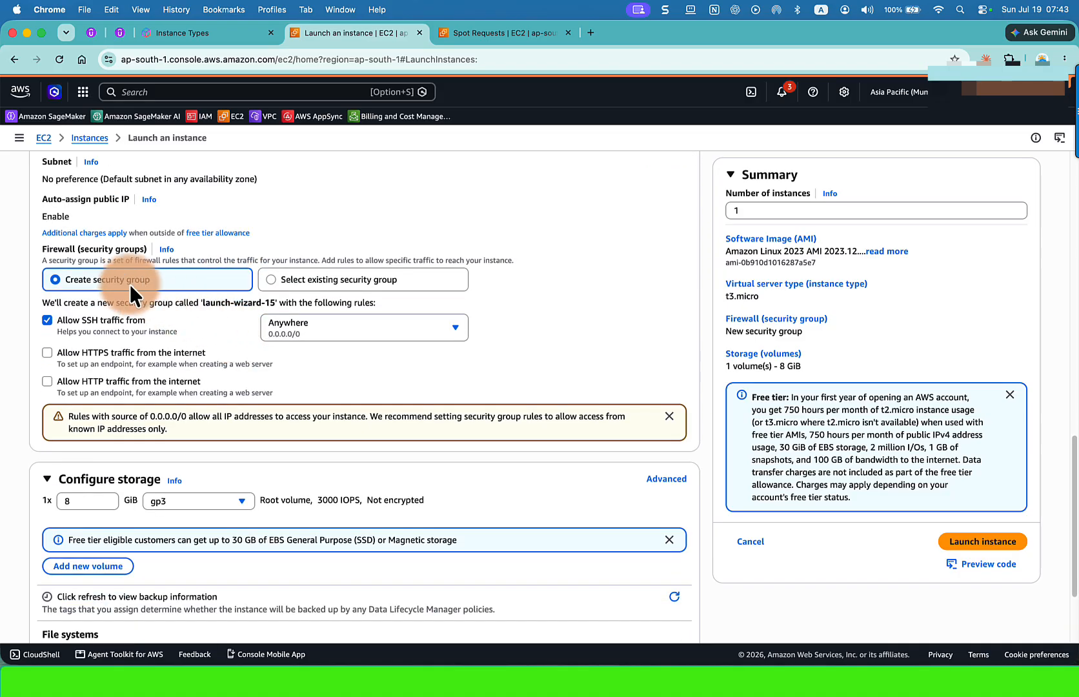
pyautogui.click(269, 279)
pyautogui.click(196, 319)
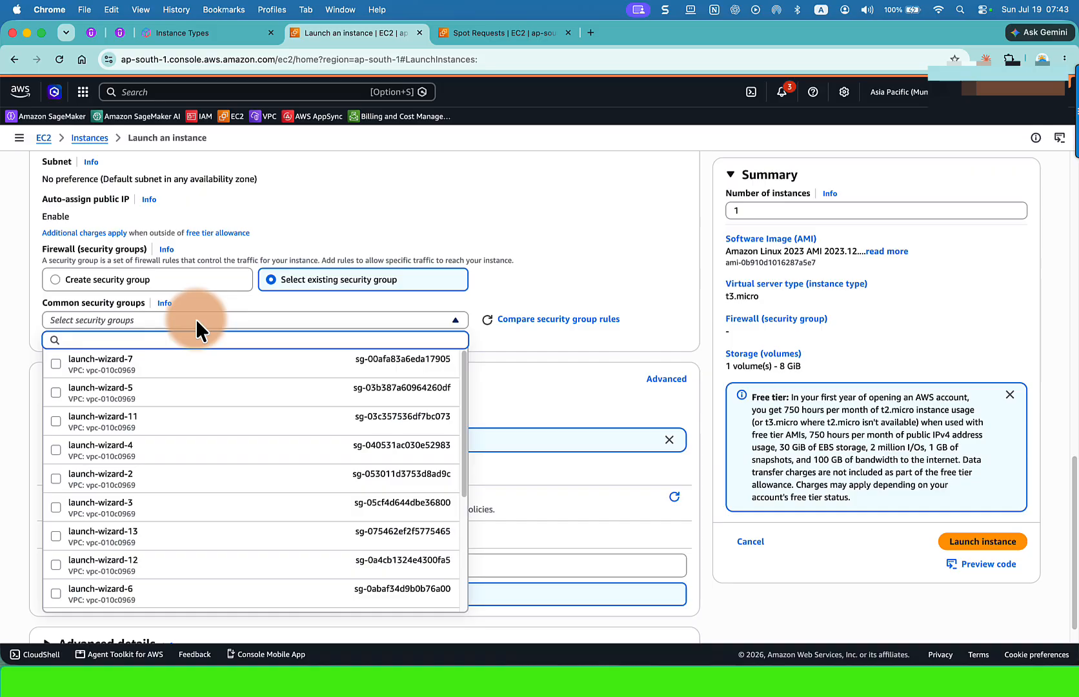
pyautogui.write('default')
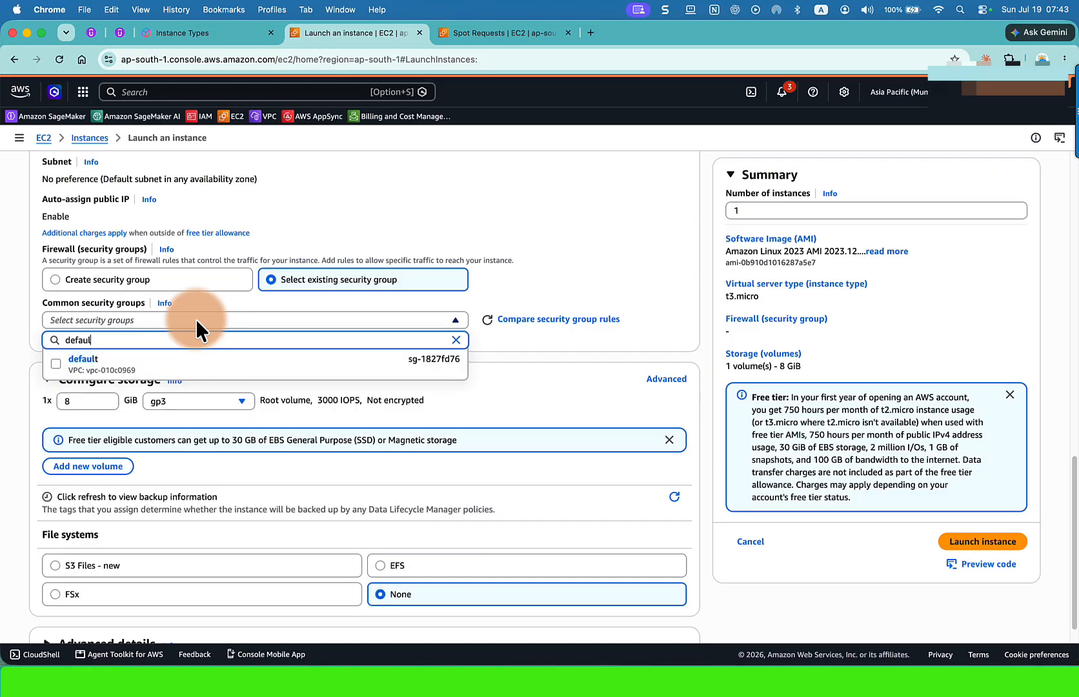
pyautogui.click(103, 366)
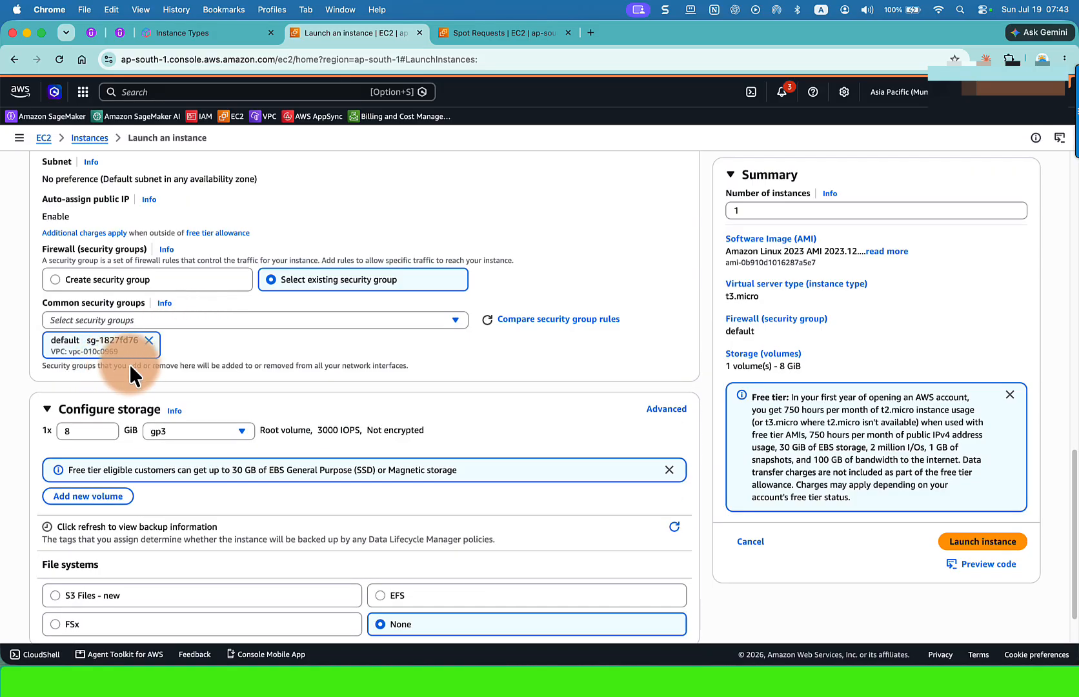
# Expand the advanced details and set the purchasing option to Spot instances
pyautogui.scroll(-1, 404, 374)
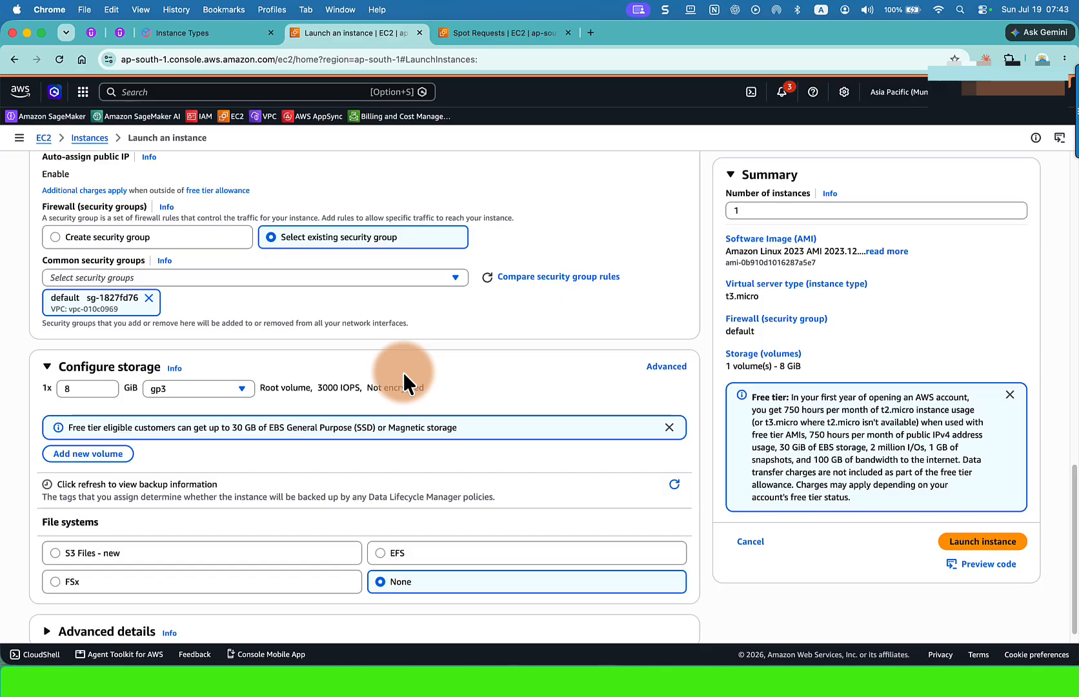
pyautogui.scroll(-1, 404, 374)
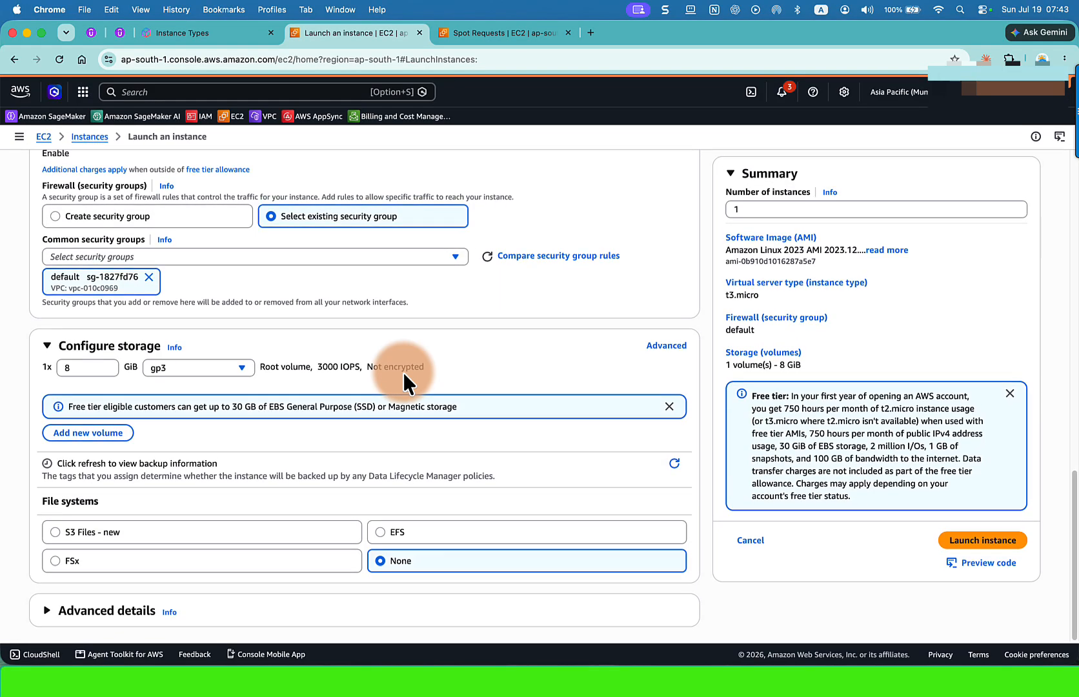
pyautogui.click(45, 611)
pyautogui.scroll(-10, 238, 486)
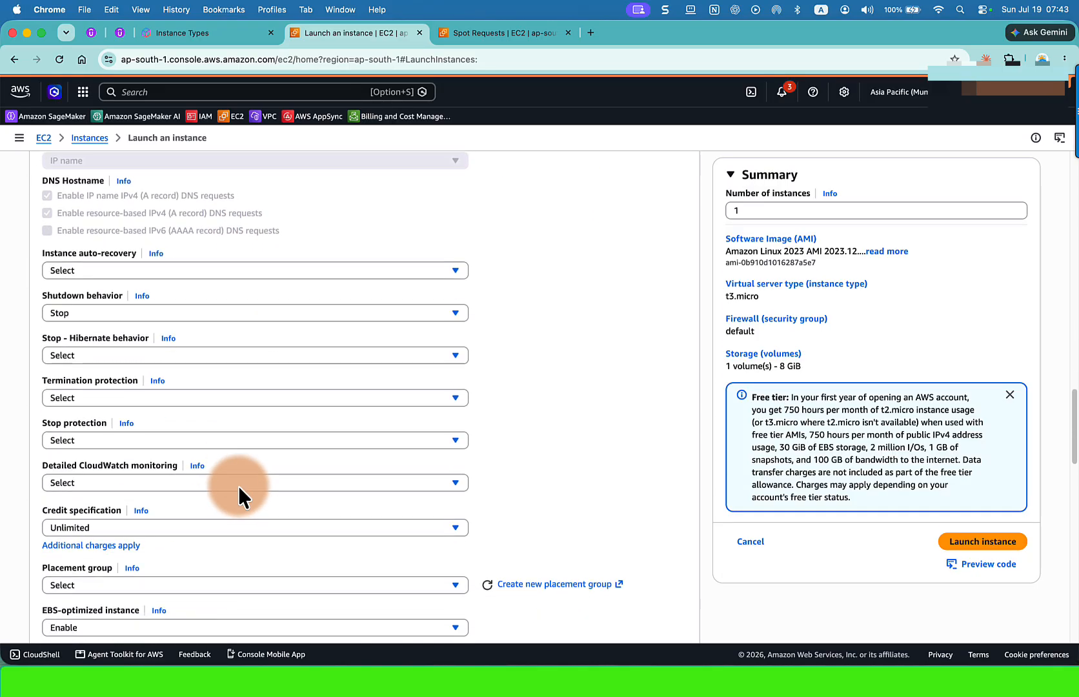
pyautogui.scroll(-3, 238, 485)
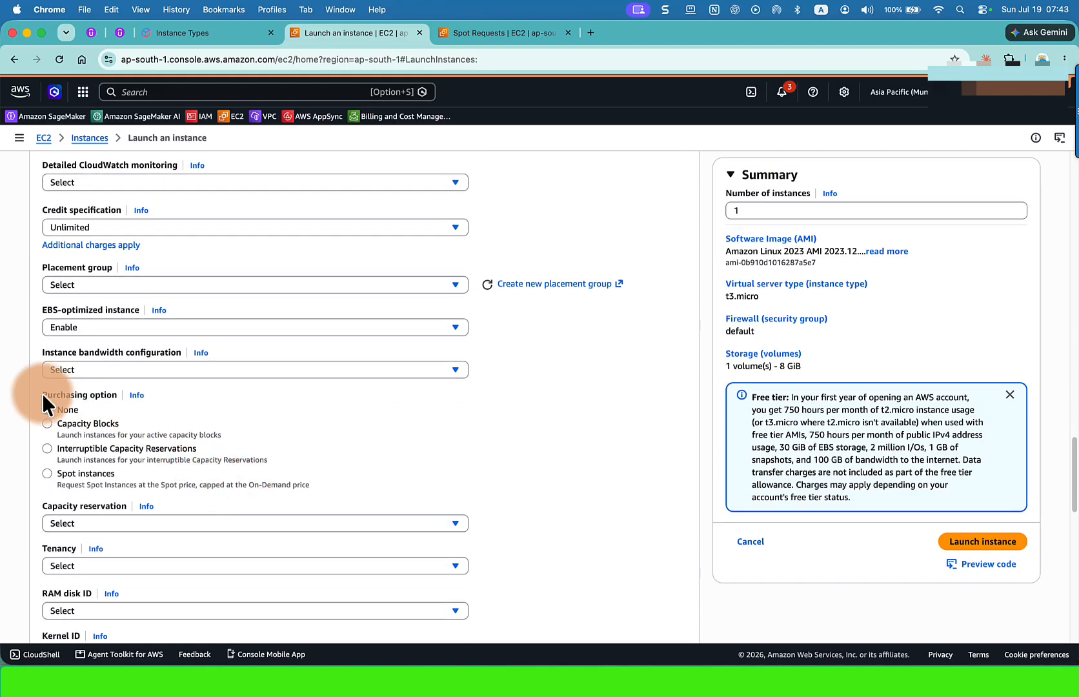
pyautogui.click(46, 475)
# Enter a user data bash script that runs yum update, installs, enables and starts httpd, writes hostname and IP address to /var/www/html/index.html, and restarts httpd
pyautogui.scroll(-5, 422, 410)
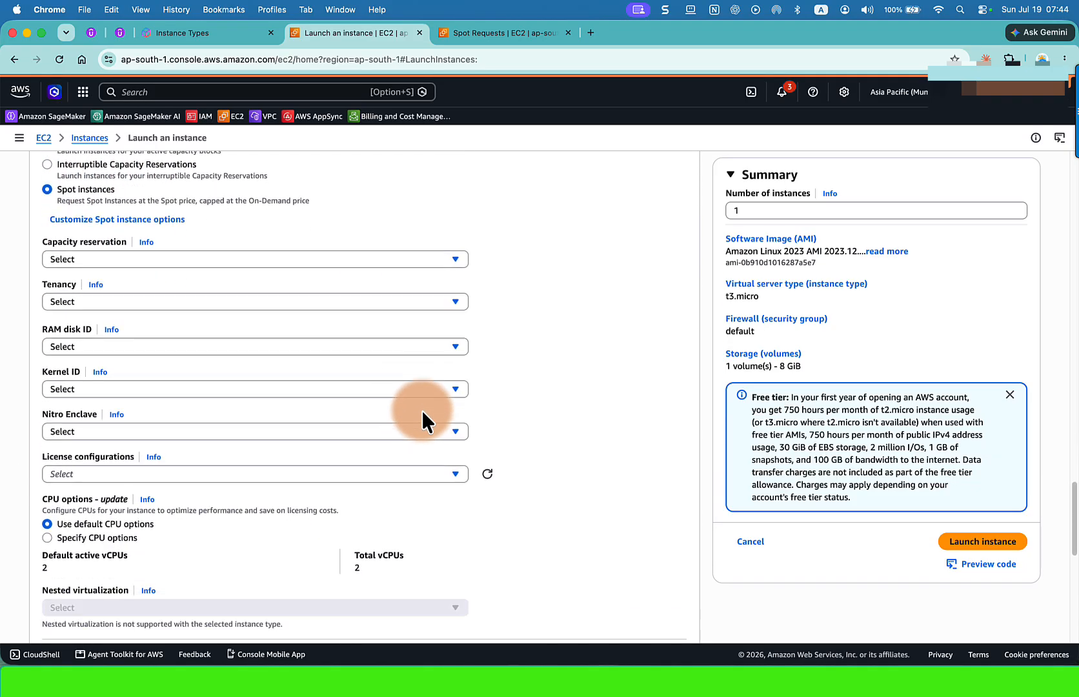
pyautogui.scroll(-9, 421, 409)
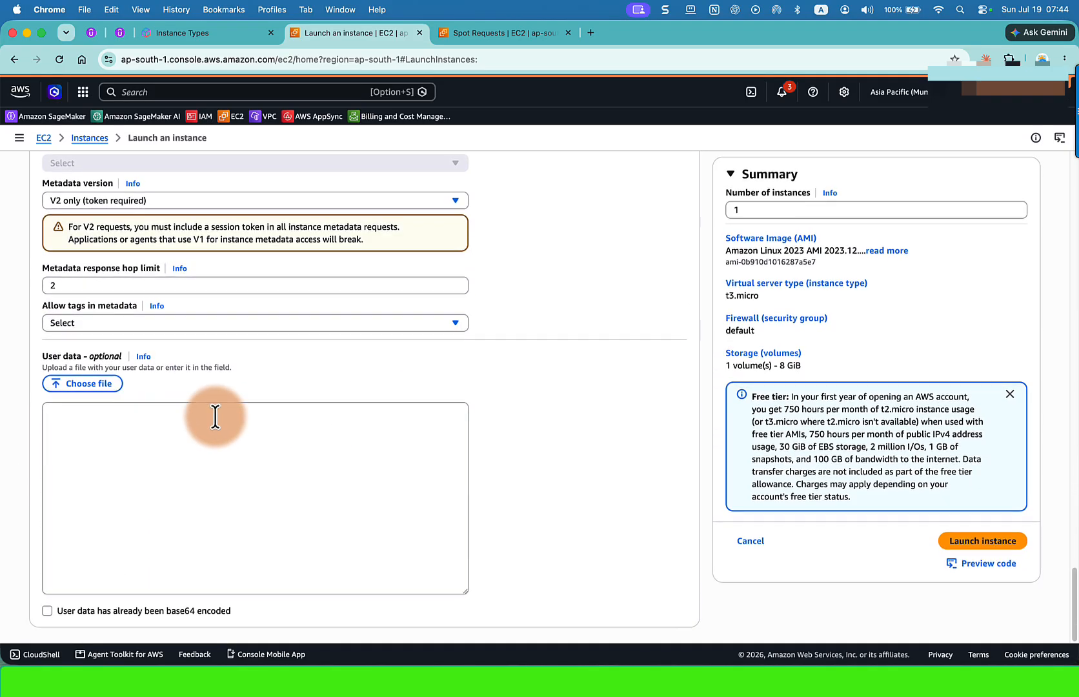
pyautogui.click(214, 417)
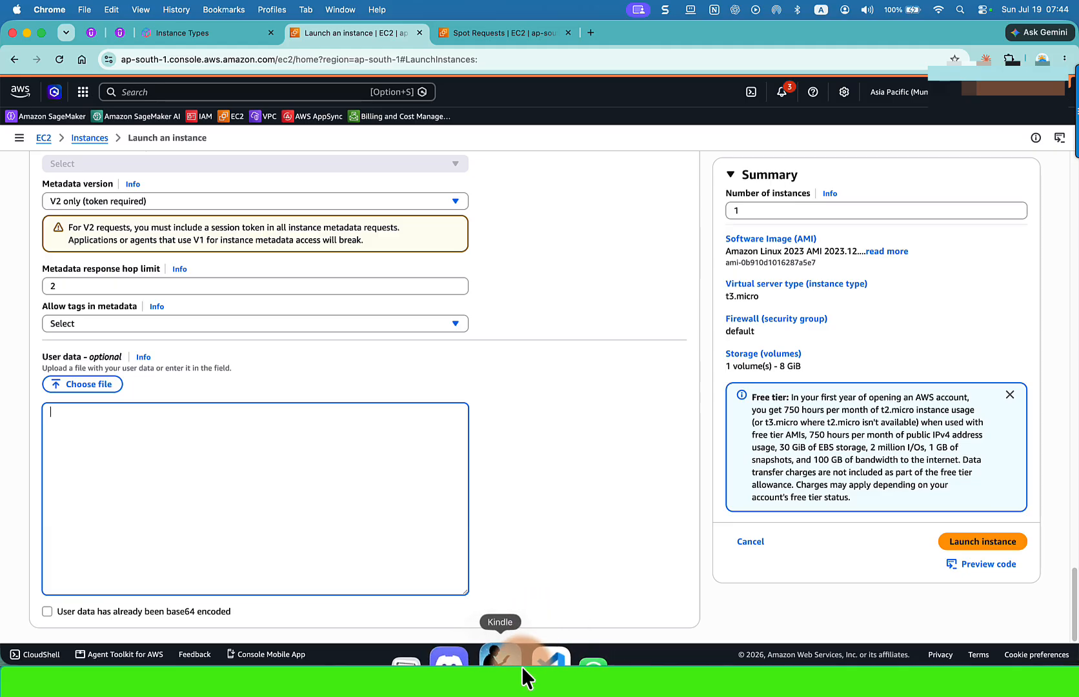
pyautogui.click(521, 668)
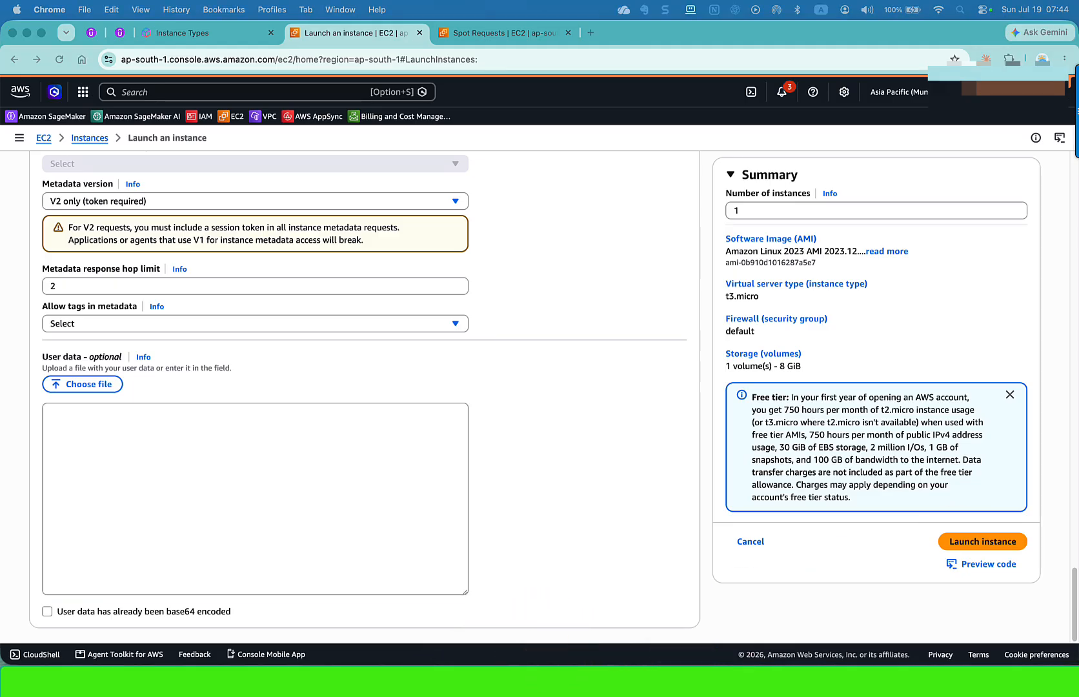
pyautogui.click(366, 493)
pyautogui.write('#!/bin/bash  yum update -y  yum install -y httpd  systemctl enable httpd systemctl start httpd  echo "<h1>Server Details</h1><p><strong>Hostname:</strong> $(hostname)</p><p><strong>IP Address:</strong> $(hostname -I | awk \'{print $1}\')</p>" | tee /var/www/html/index.html > /dev/null  systemctl restart httpd')
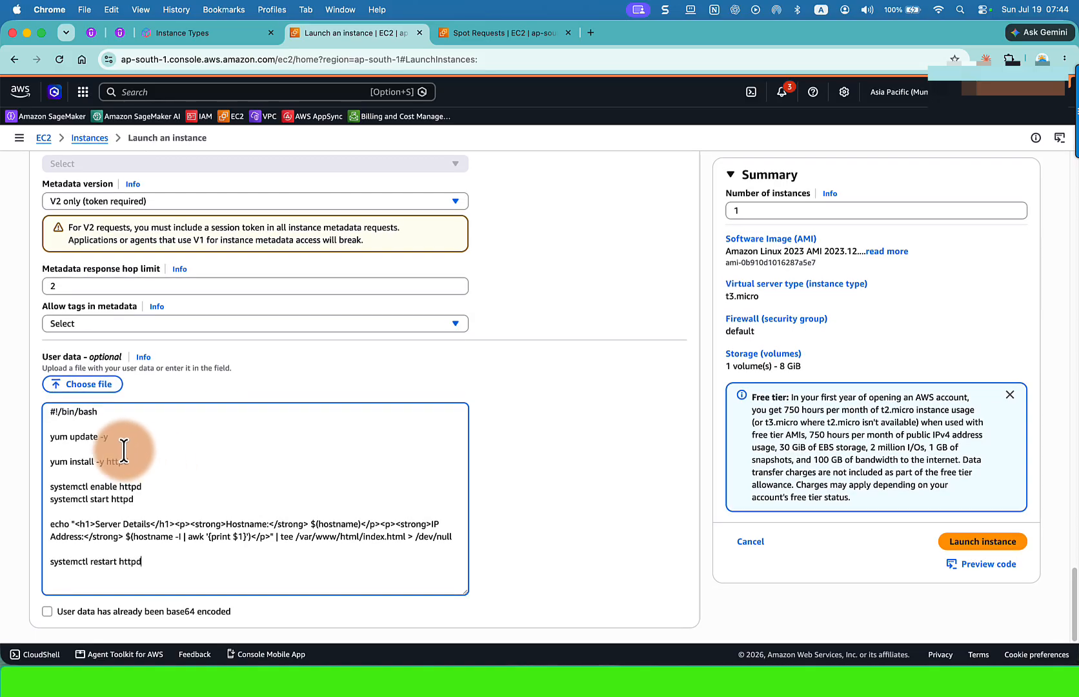
# Review the user data script line by line, from the yum update and httpd installation to the index.html page command
pyautogui.moveTo(51, 437); pyautogui.dragTo(103, 439)
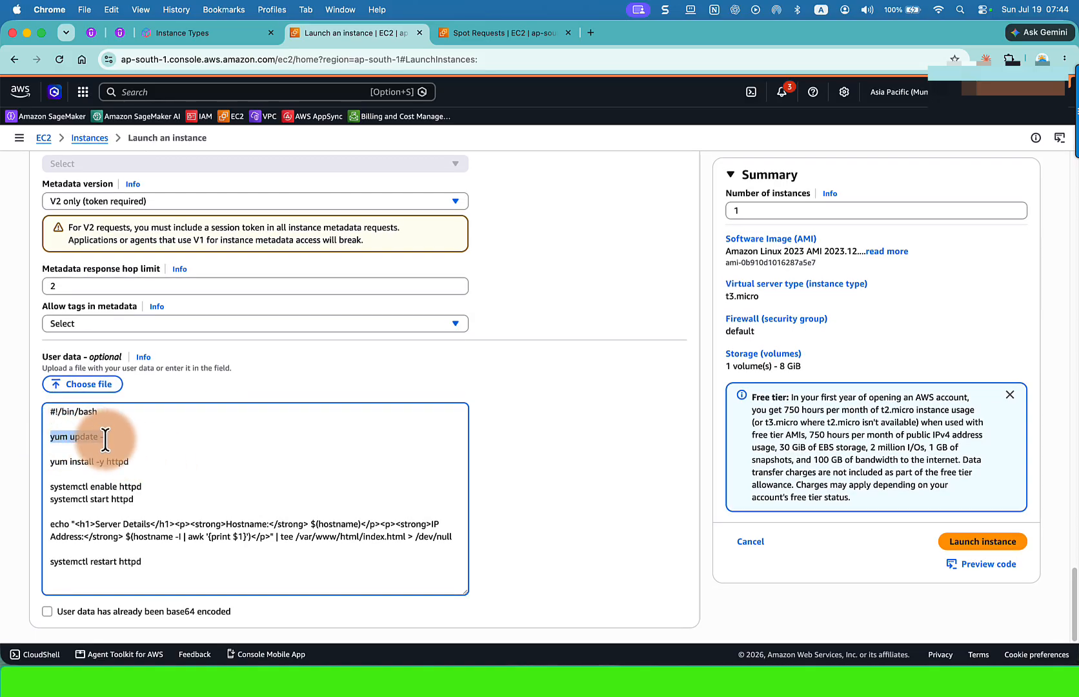
pyautogui.doubleClick(118, 461)
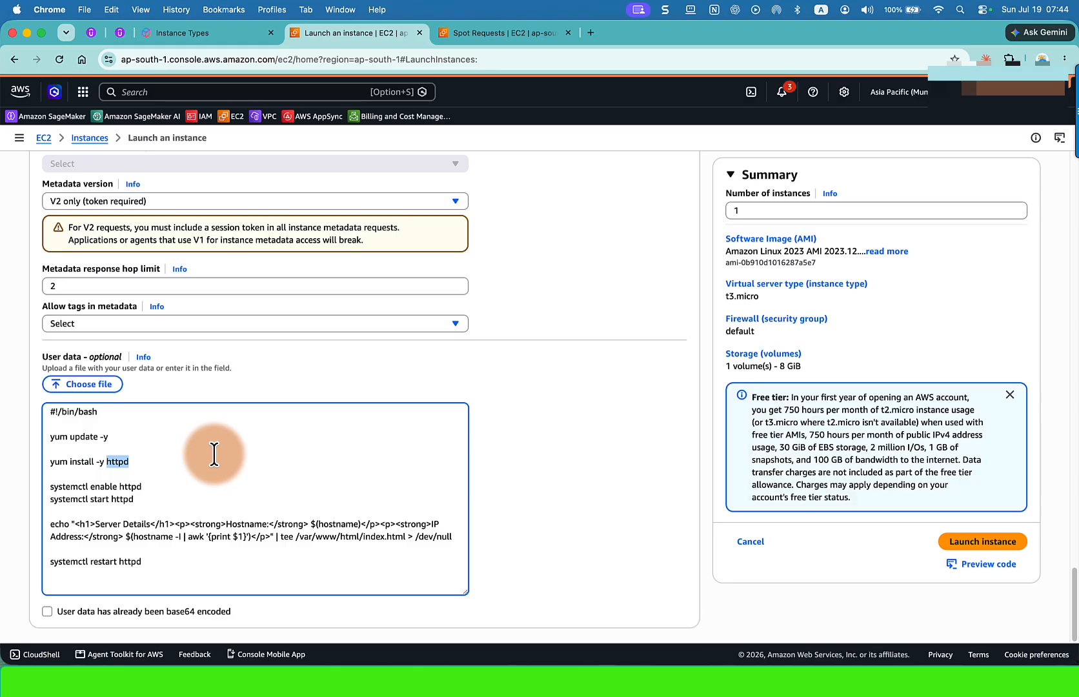
pyautogui.moveTo(51, 486); pyautogui.dragTo(89, 488)
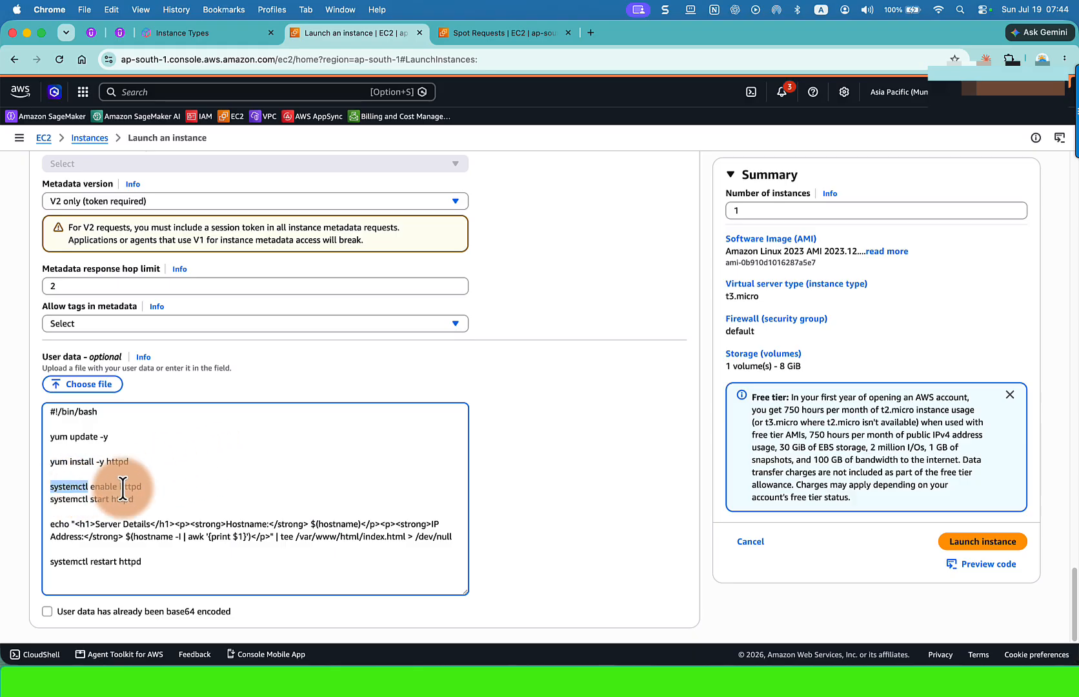
pyautogui.doubleClick(131, 486)
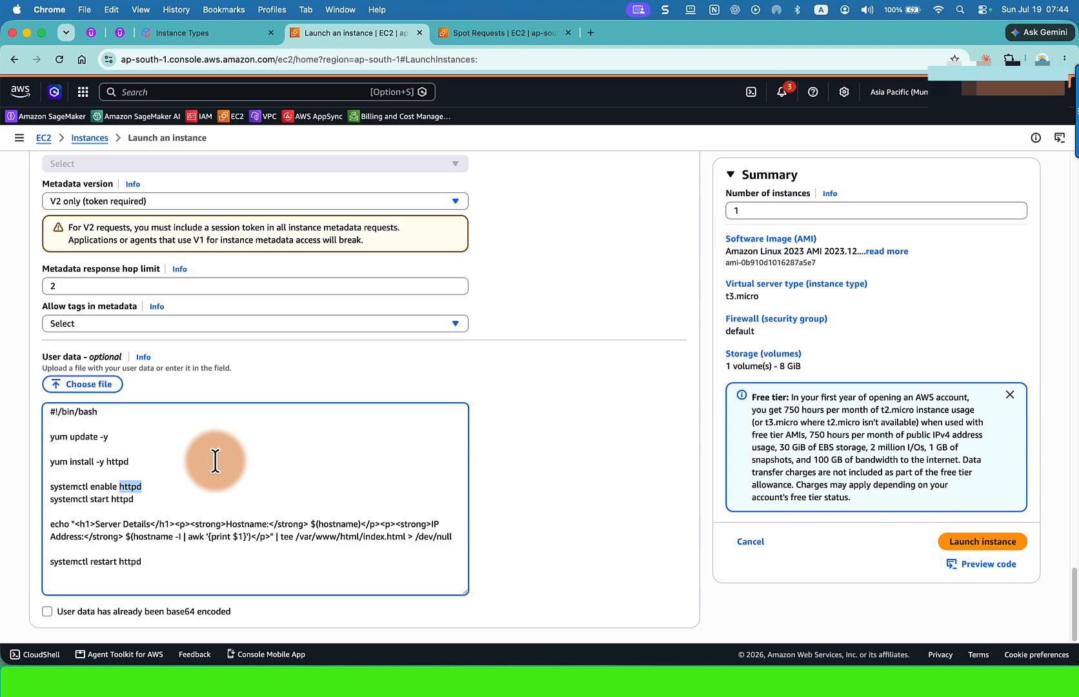
pyautogui.click(94, 499)
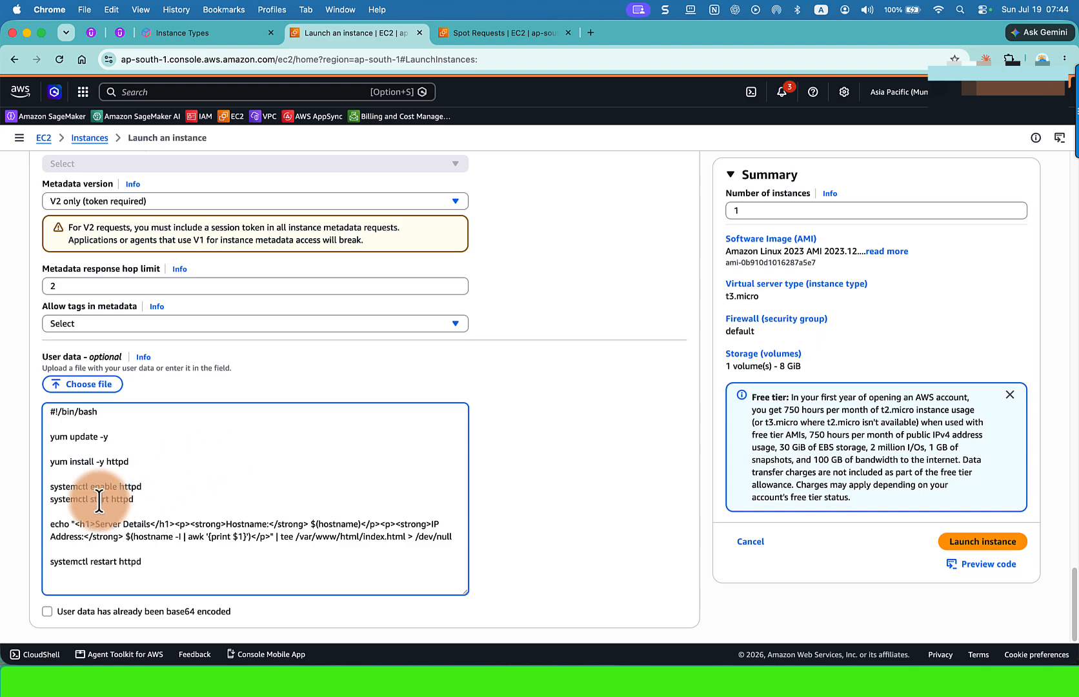
pyautogui.doubleClick(121, 499)
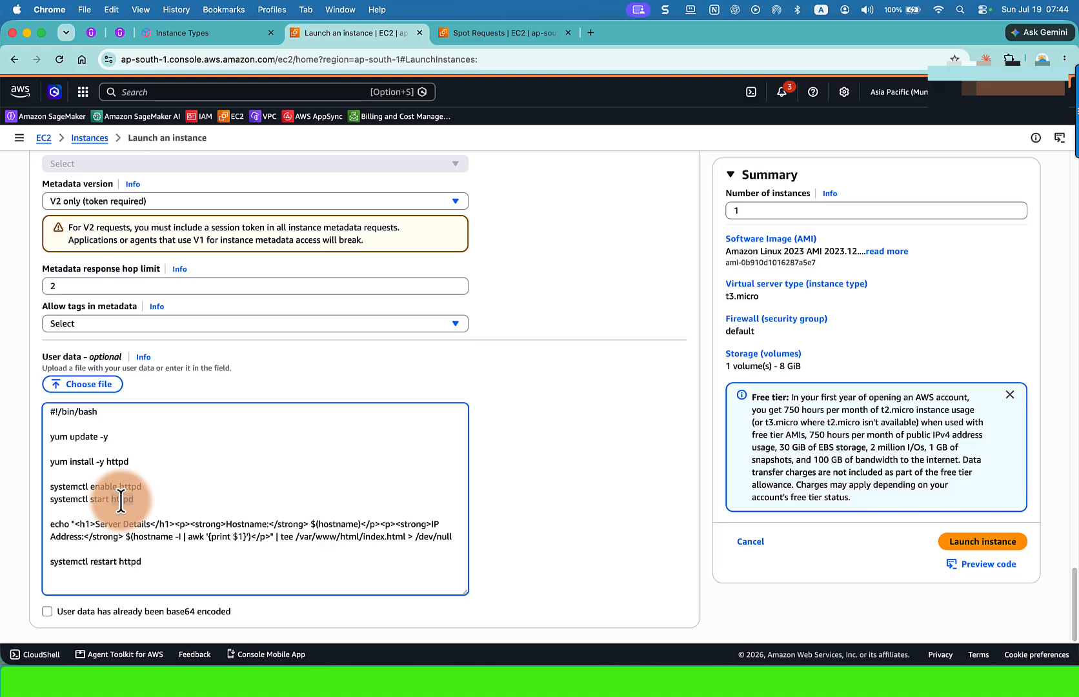
pyautogui.click(162, 543)
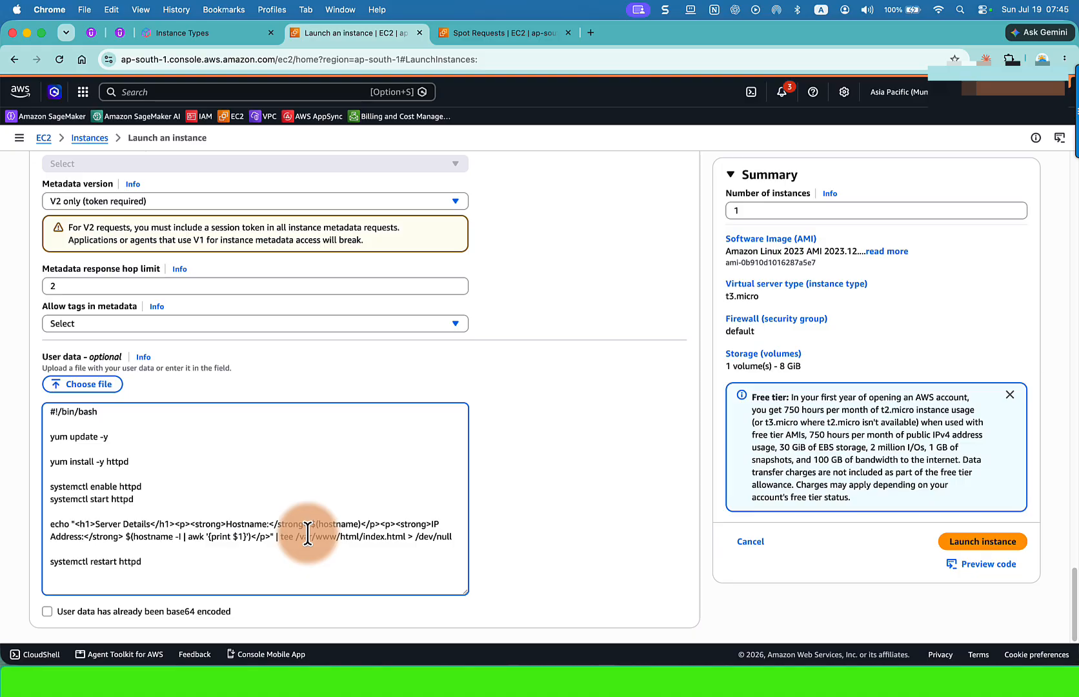
# Check the remaining advanced settings and launch the configured Spot instance
pyautogui.scroll(20, 307, 533)
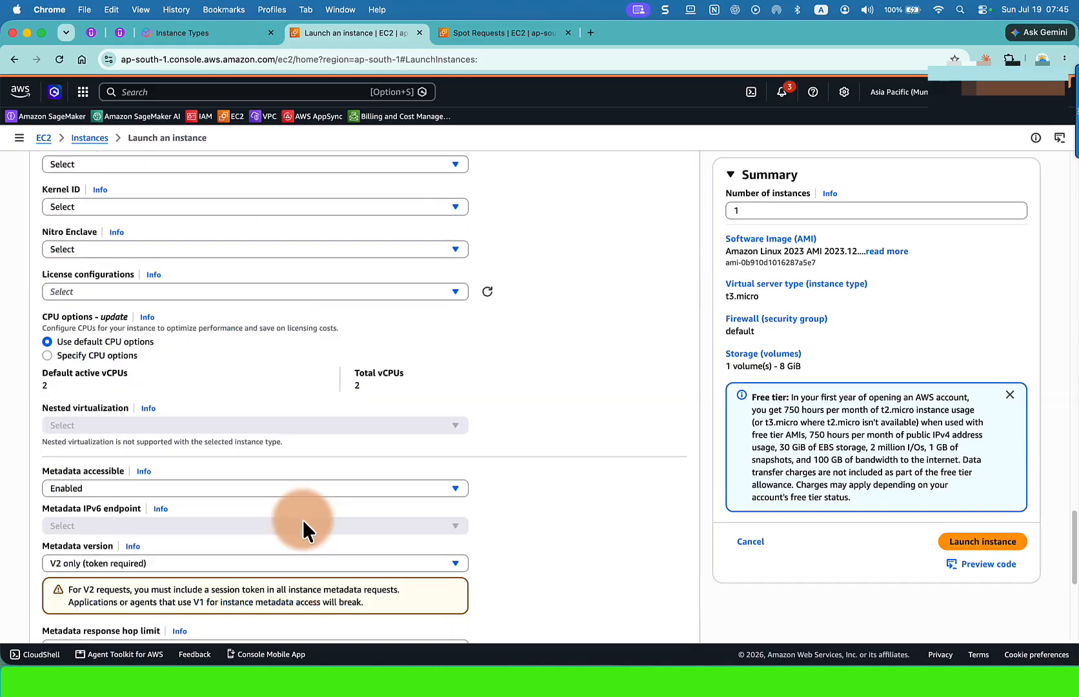
pyautogui.scroll(1, 302, 520)
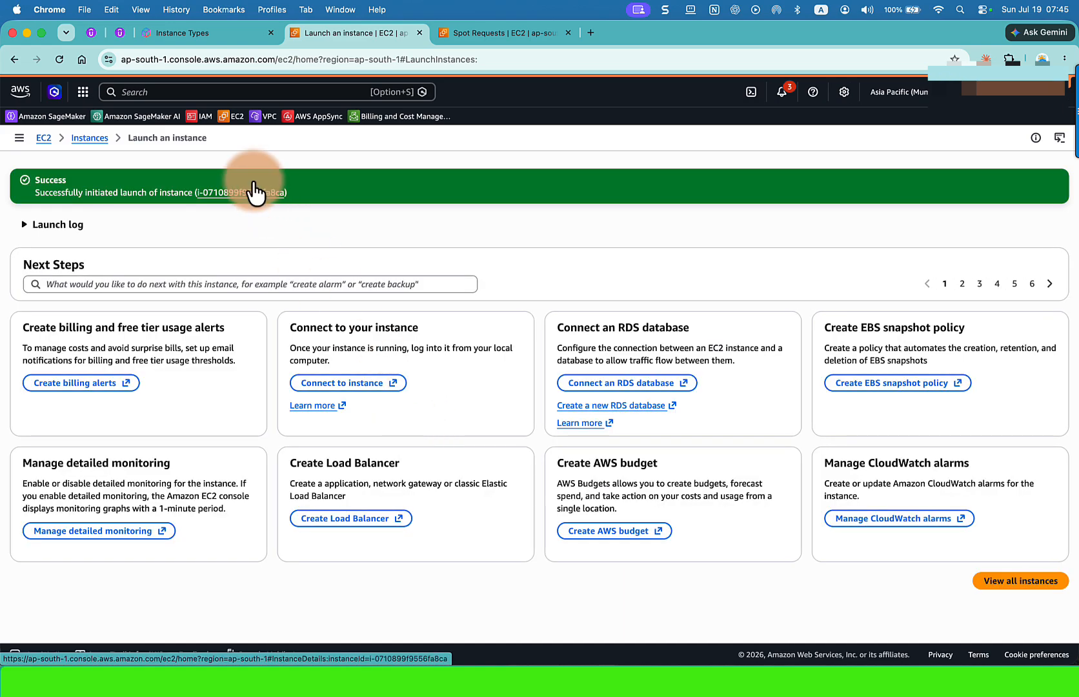
# Switch to the Spot Requests list and deselect the fleet request in the last row
pyautogui.click(479, 33)
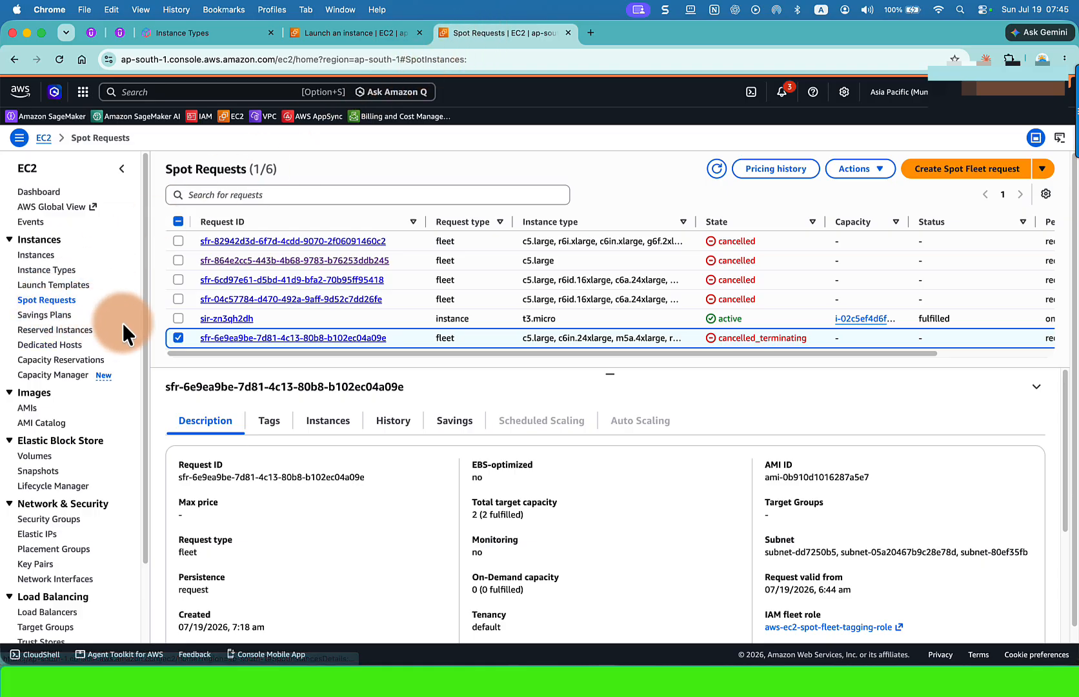
pyautogui.click(178, 338)
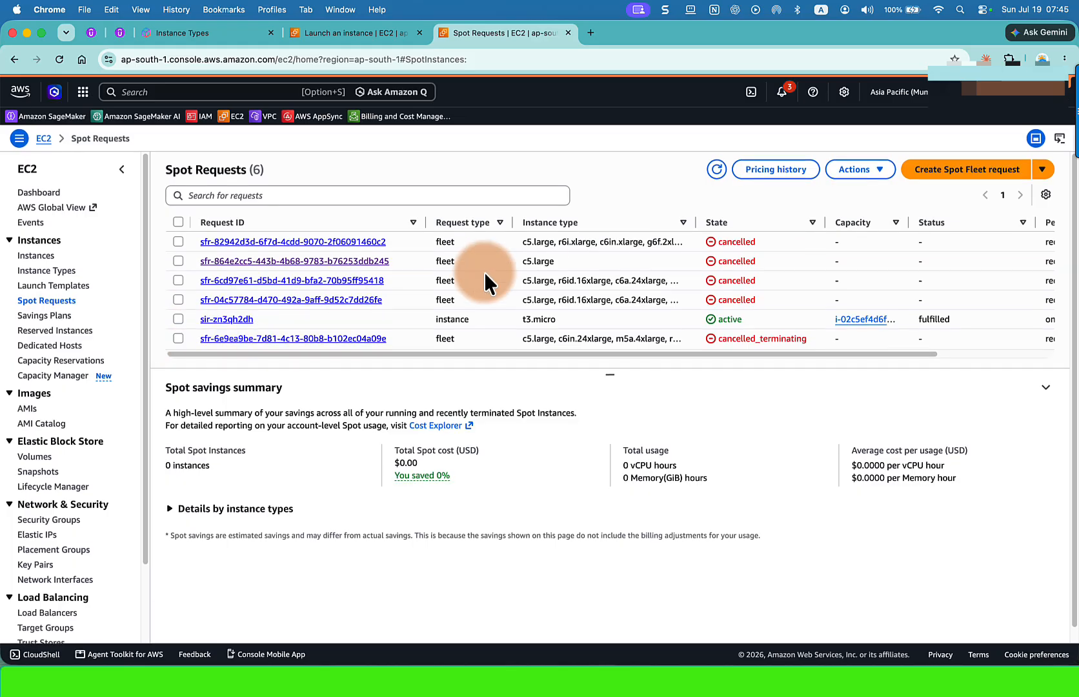
# Start a new Spot Fleet request, look at the launch template option, and choose to configure the launch parameters manually
pyautogui.click(972, 173)
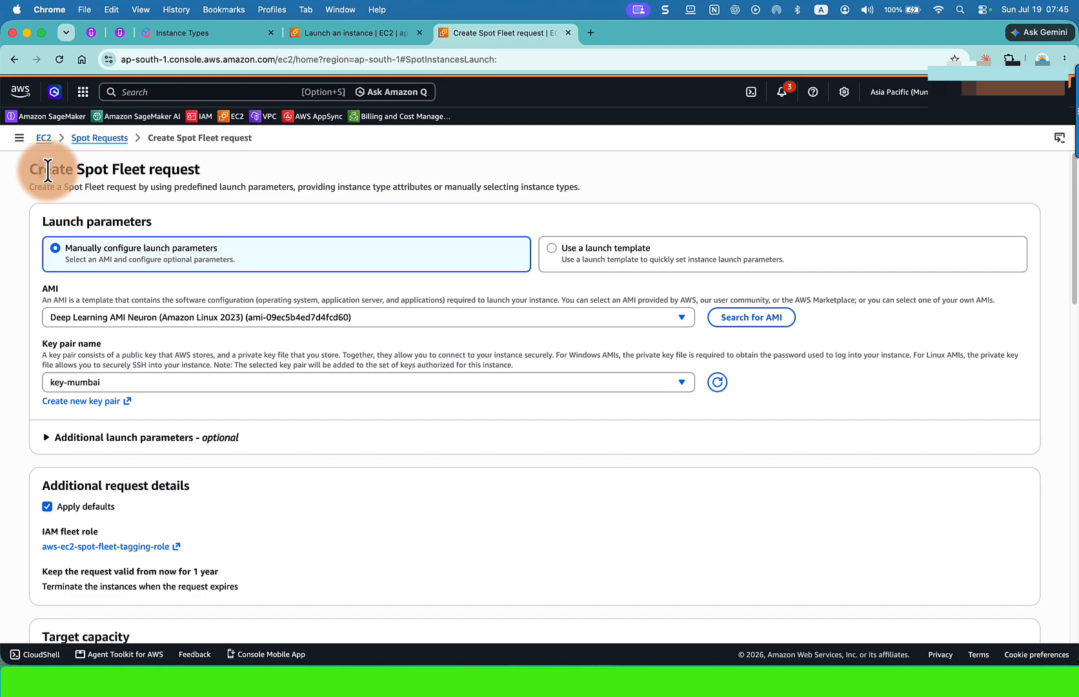
pyautogui.moveTo(38, 169); pyautogui.dragTo(201, 169)
pyautogui.moveTo(29, 169); pyautogui.dragTo(201, 172)
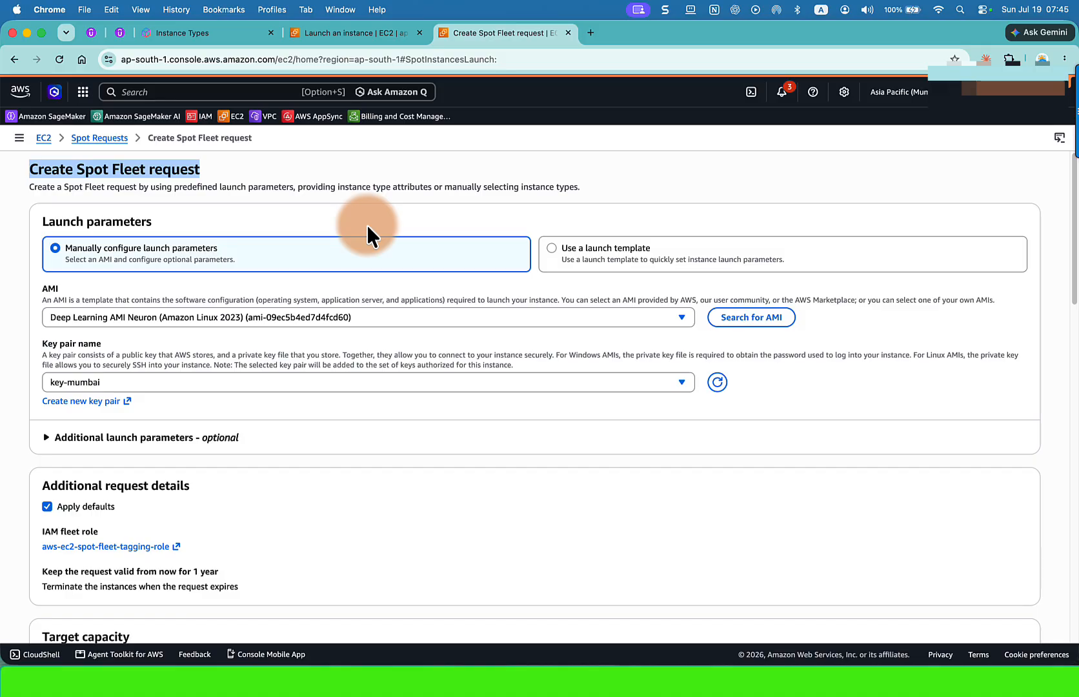
pyautogui.click(553, 247)
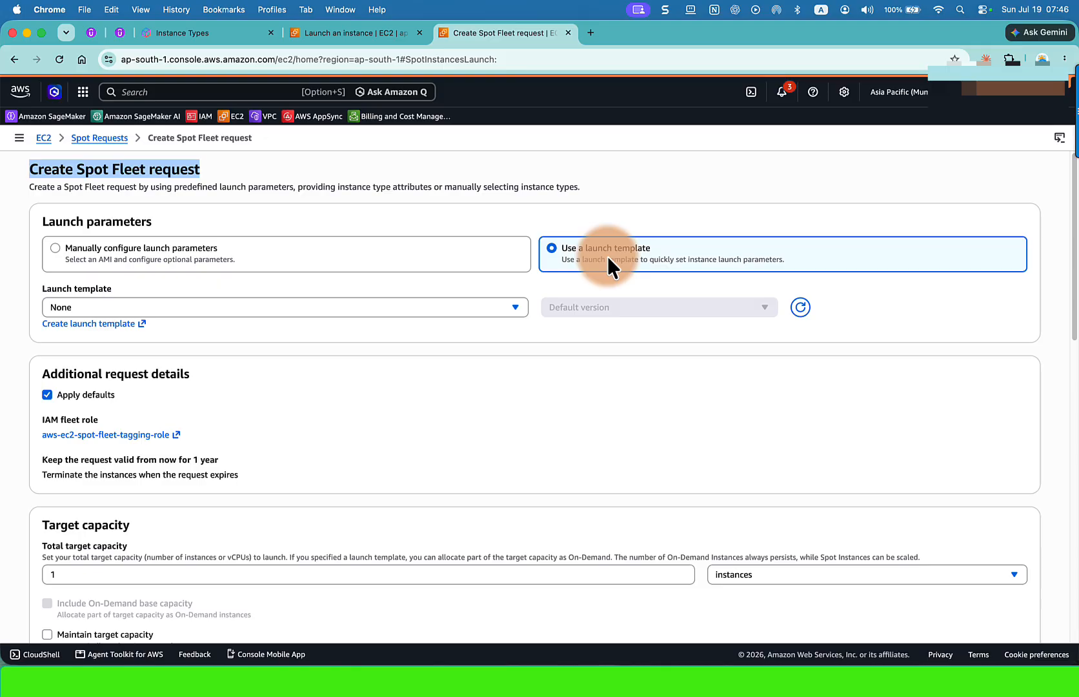
pyautogui.click(54, 247)
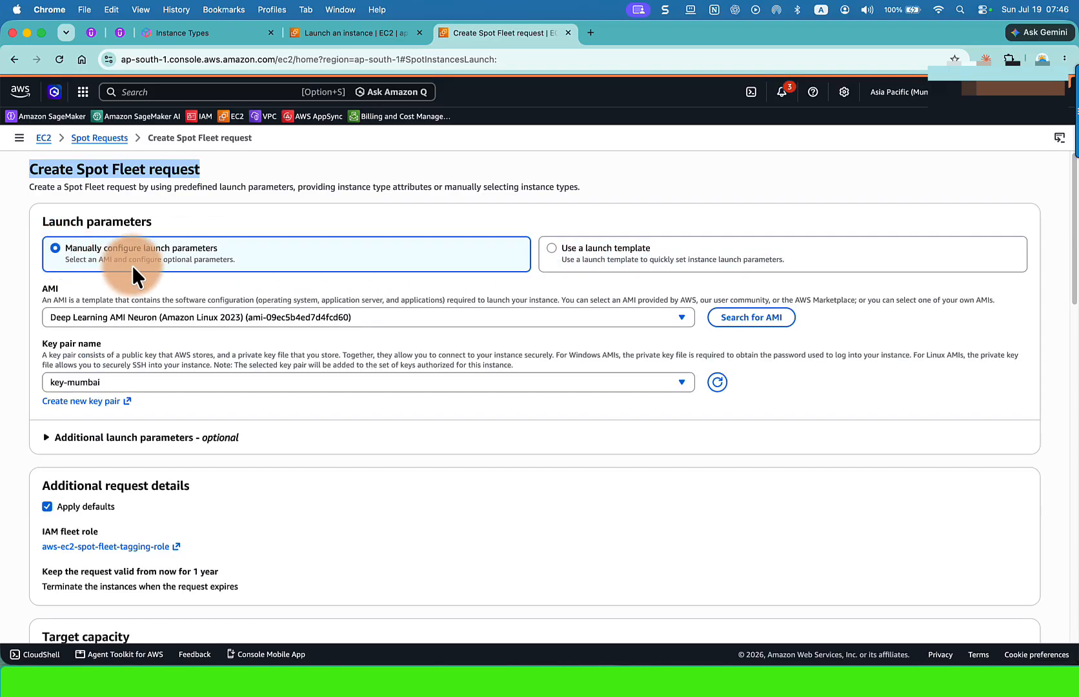
# Search the AMIs for "amazon linux" and select the x86_64 Amazon Linux 2023 kernel-6.18 AMI
pyautogui.scroll(-1, 234, 258)
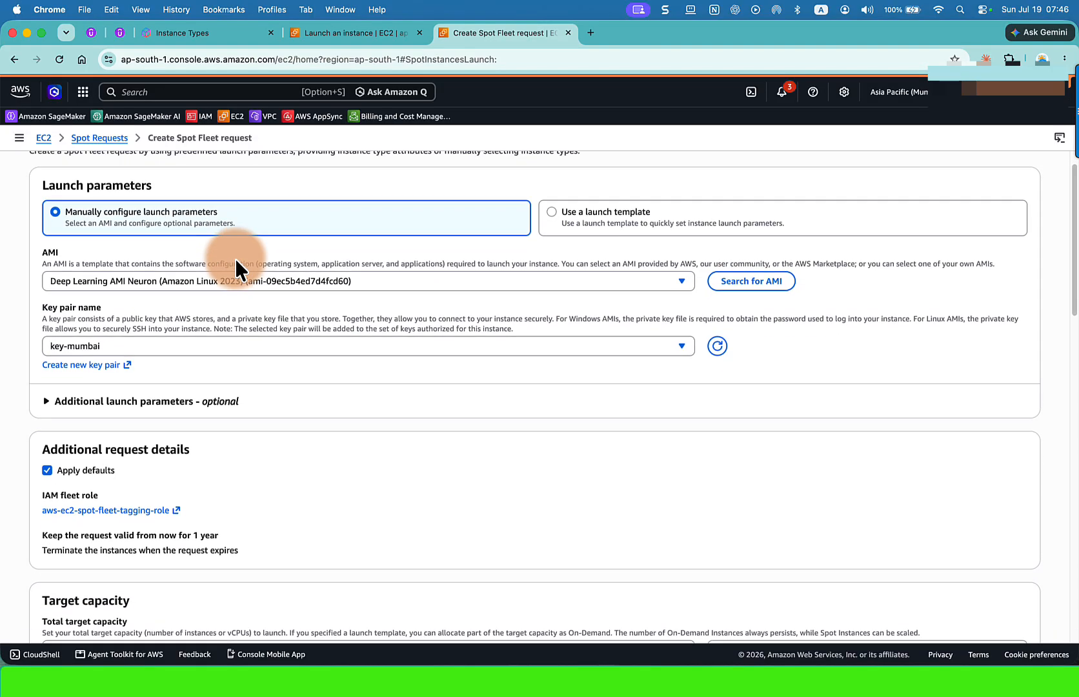
pyautogui.click(271, 276)
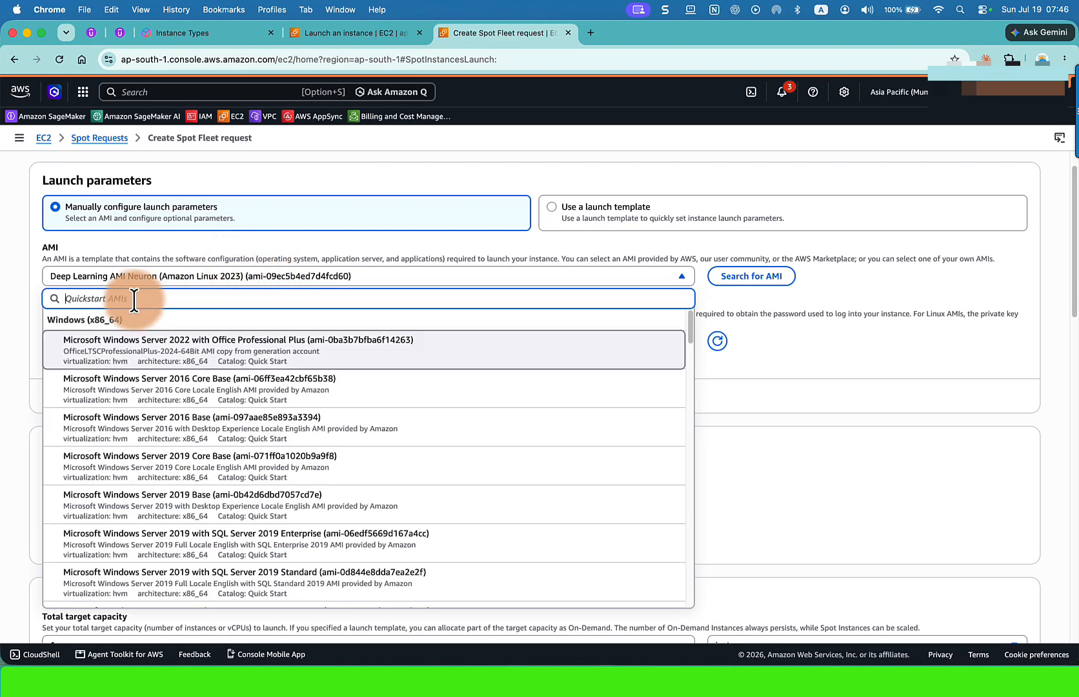
pyautogui.write('amazon linux')
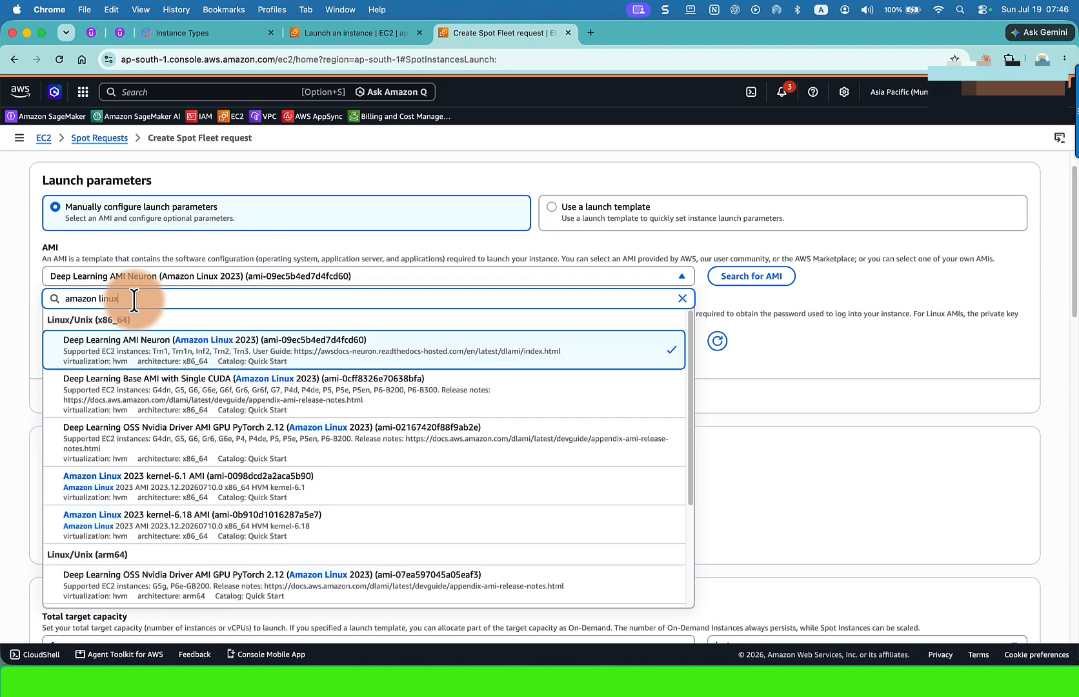
pyautogui.press('Down')
pyautogui.press('Down')
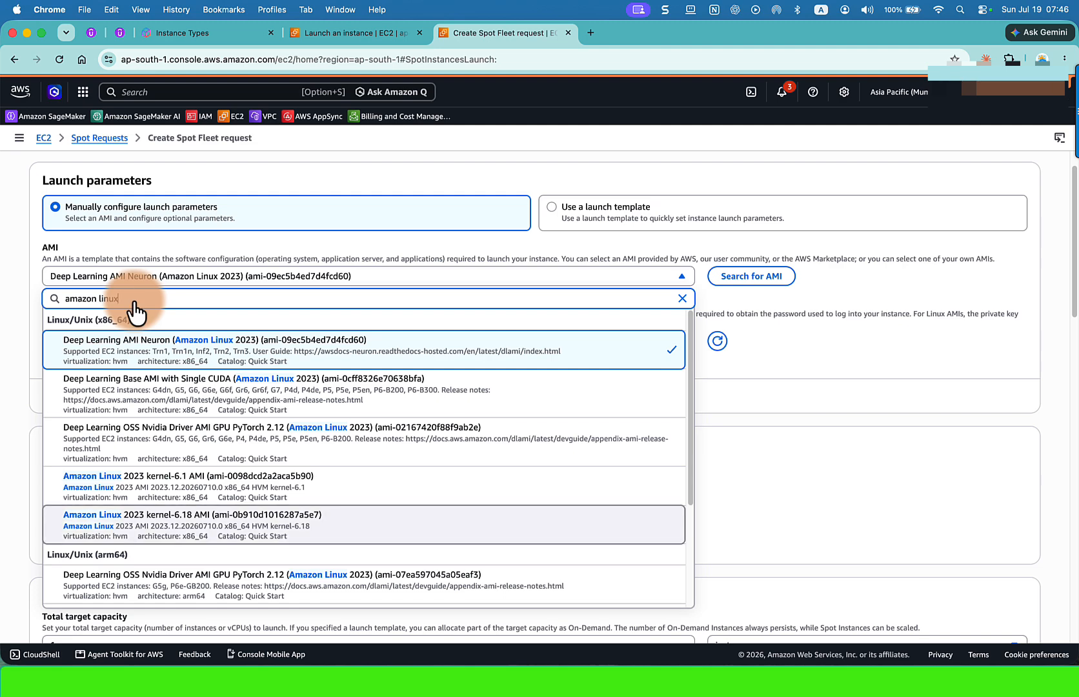
pyautogui.press('Up')
pyautogui.press('Down')
pyautogui.click(191, 528)
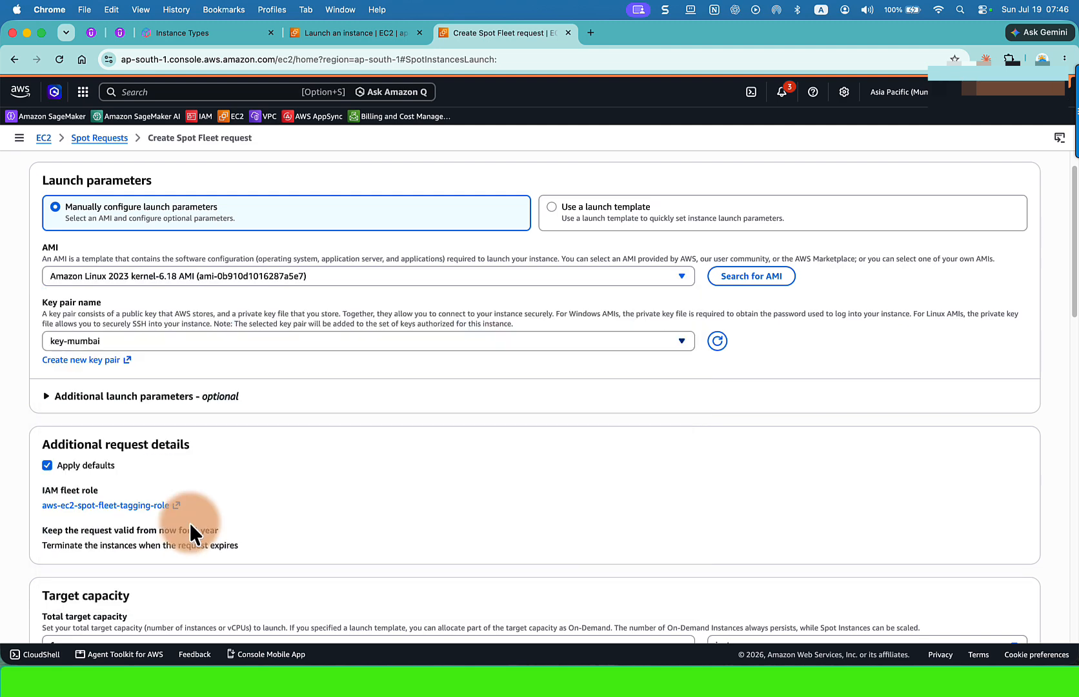
# Expand the additional launch parameters and assign the default security group to the fleet instances
pyautogui.scroll(-1, 181, 514)
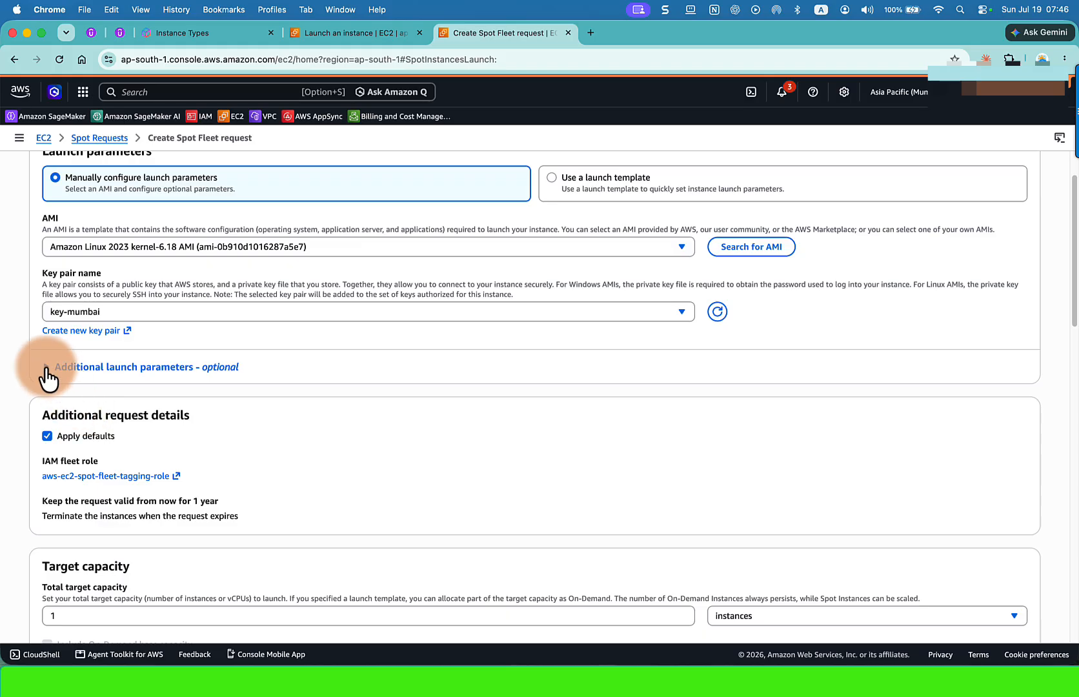
pyautogui.click(49, 366)
pyautogui.scroll(-5, 244, 381)
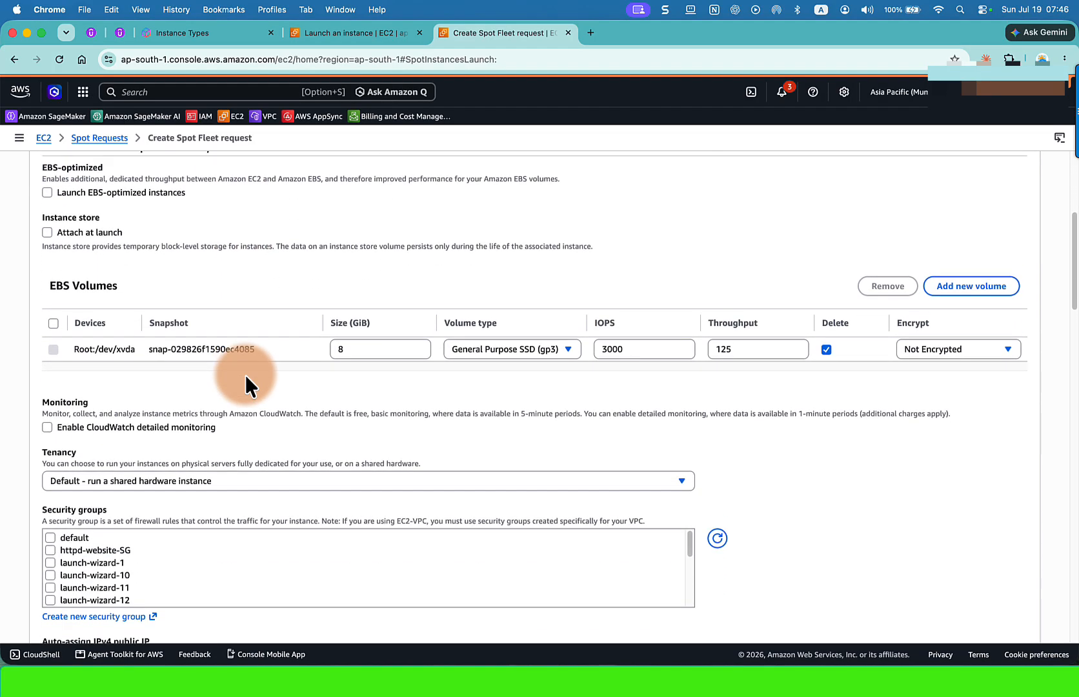
pyautogui.scroll(-2, 245, 375)
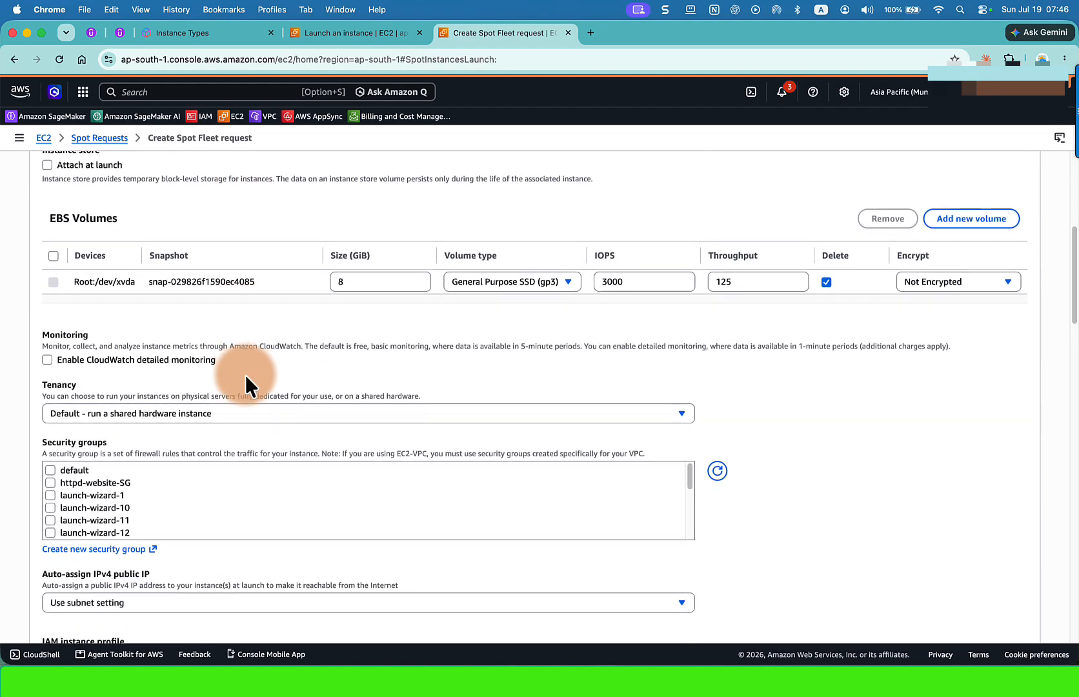
pyautogui.scroll(-1, 223, 320)
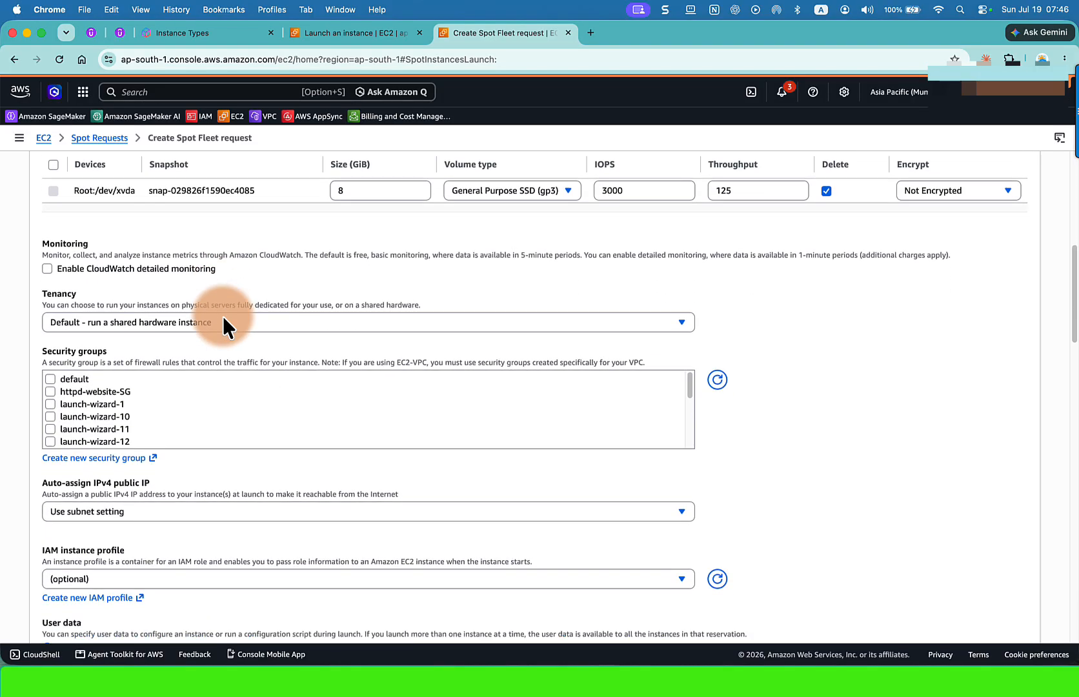
pyautogui.scroll(1, 270, 315)
pyautogui.scroll(-3, 271, 315)
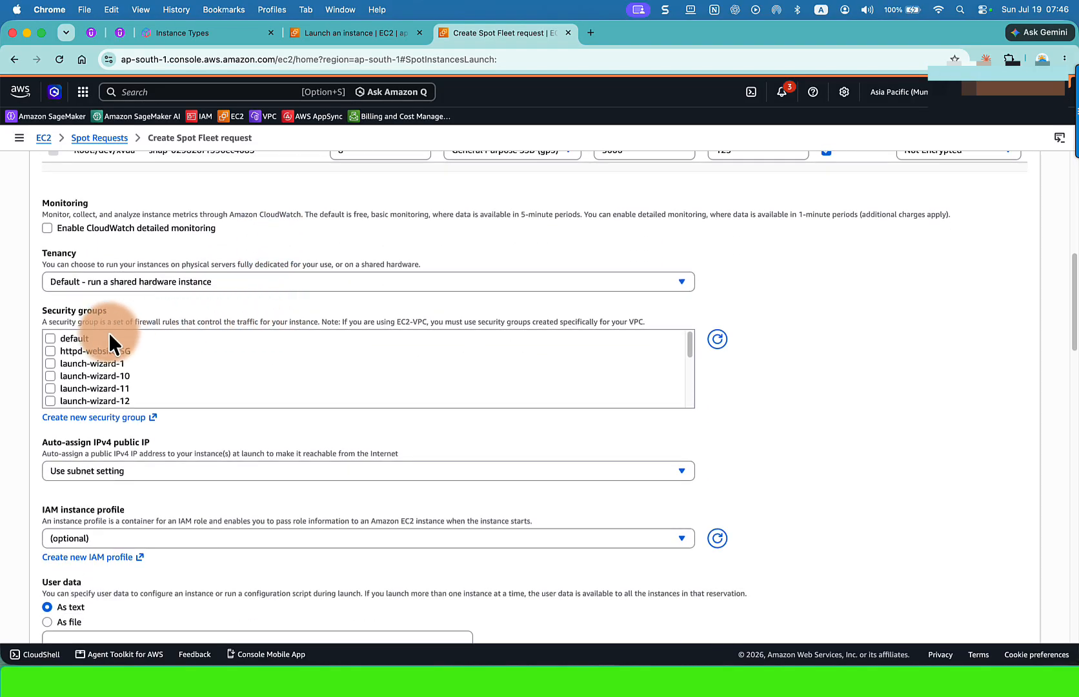
pyautogui.click(55, 339)
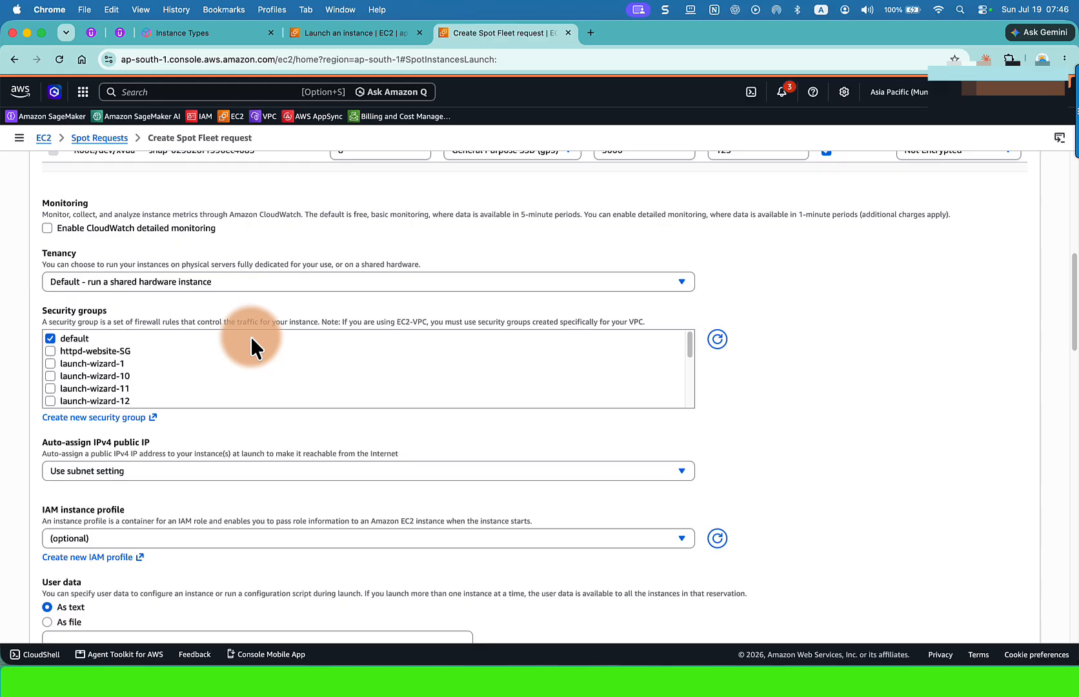
# Look through the remaining security groups and set Auto-assign IPv4 public IP to Enable
pyautogui.scroll(-2, 250, 336)
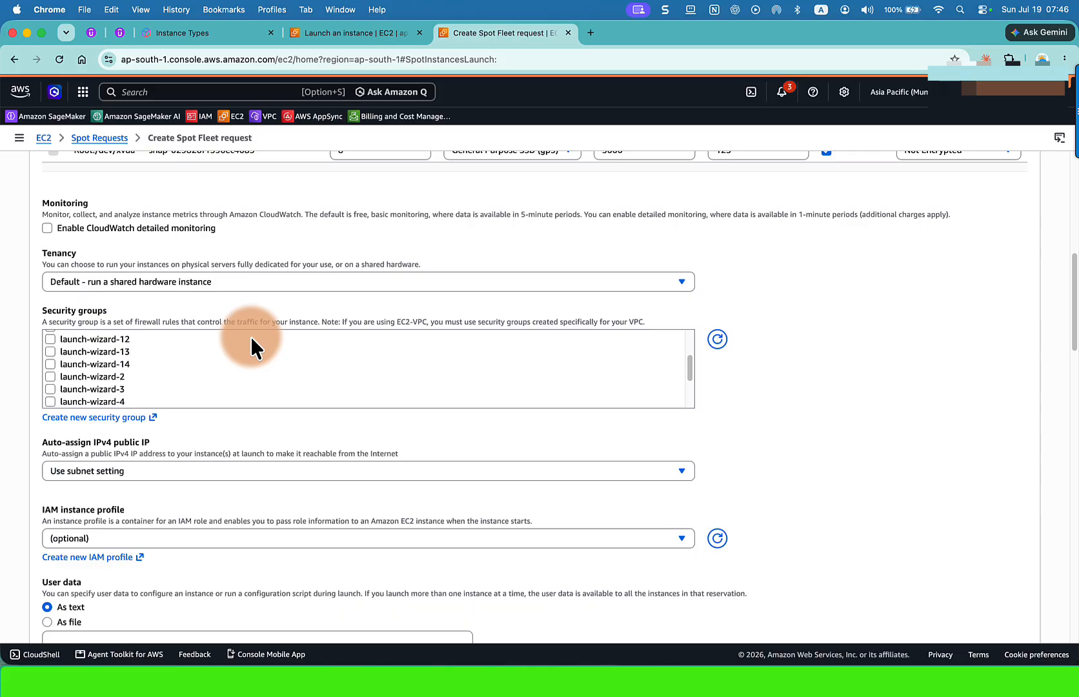
pyautogui.scroll(-3, 250, 346)
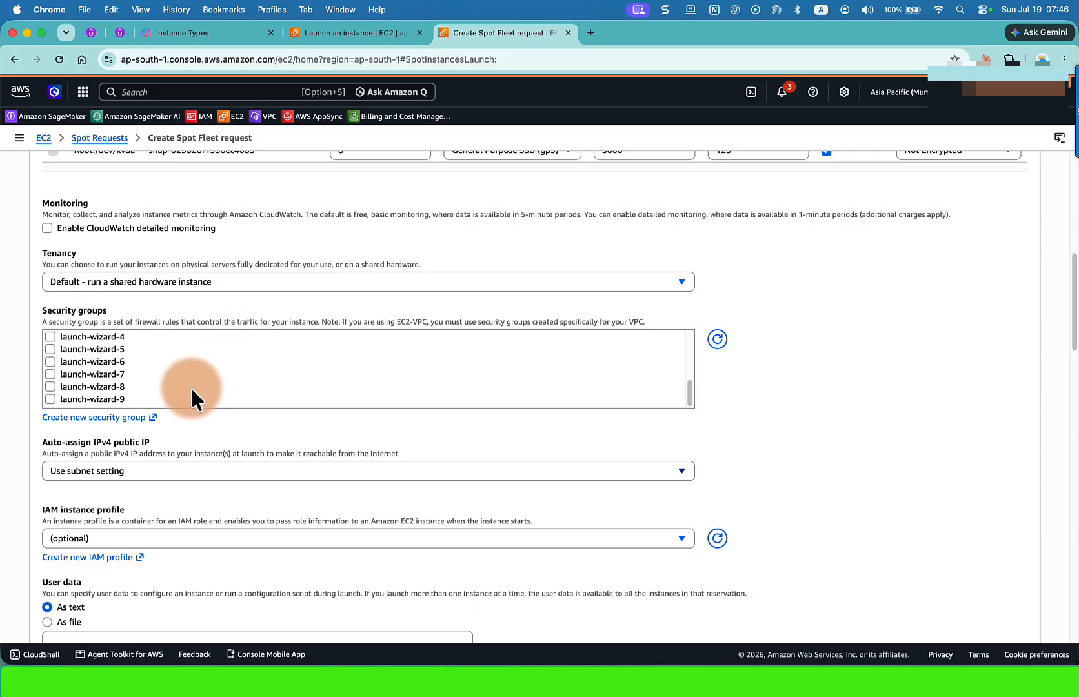
pyautogui.click(96, 471)
pyautogui.click(91, 511)
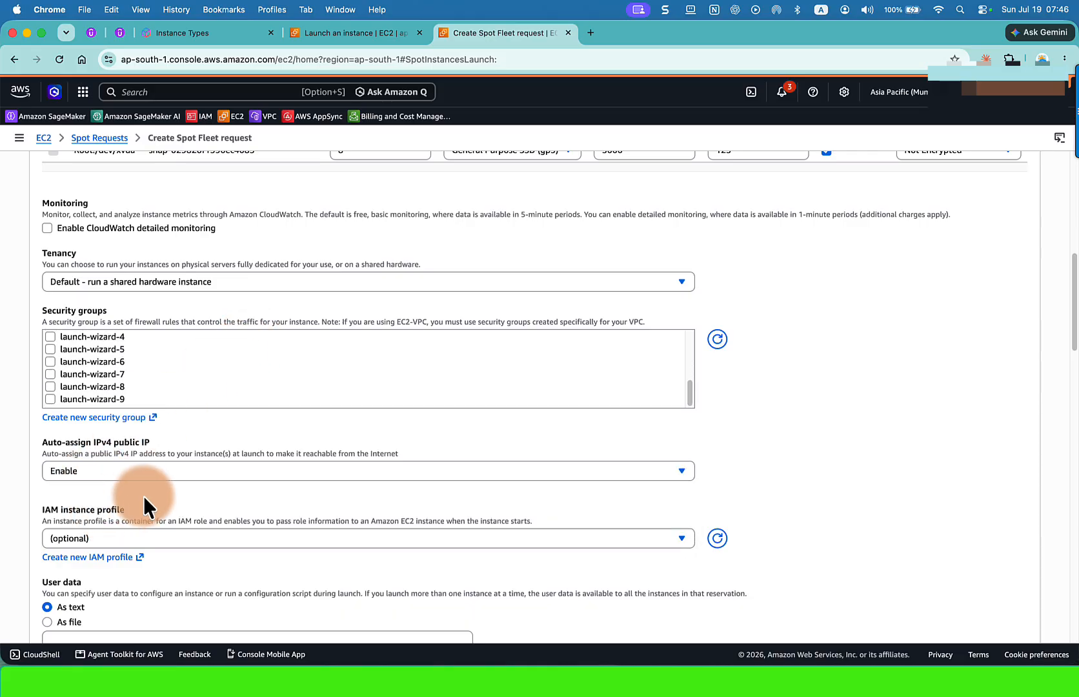
# Paste the httpd bash script as text into the fleet's user data and check it through to the systemctl restart httpd line
pyautogui.scroll(-3, 143, 495)
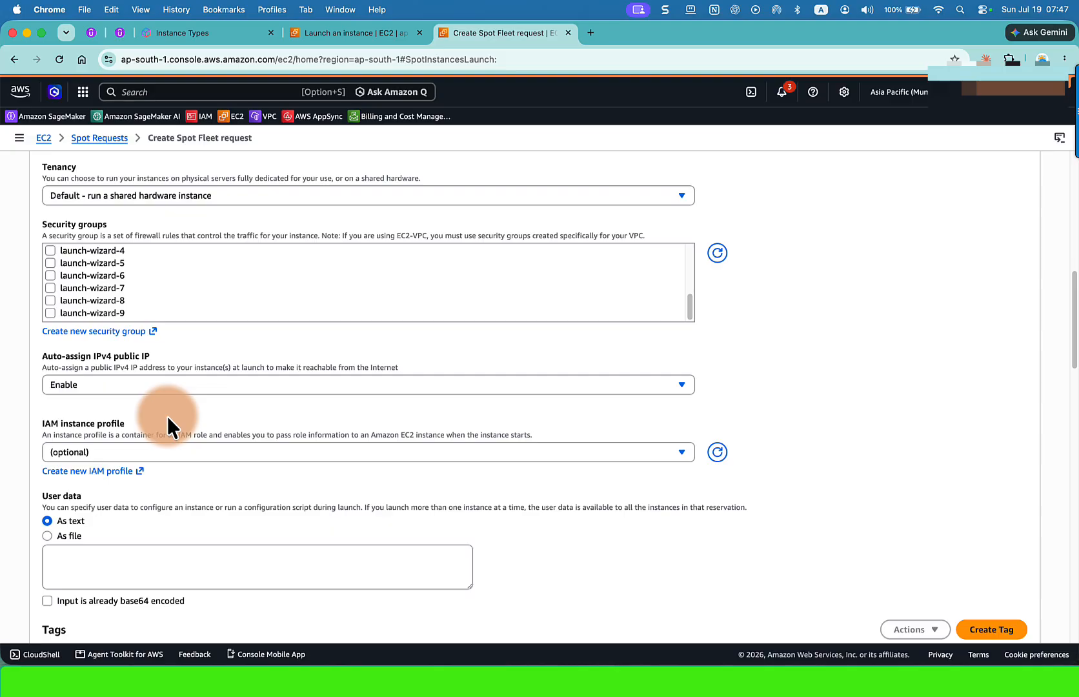
pyautogui.scroll(-4, 161, 423)
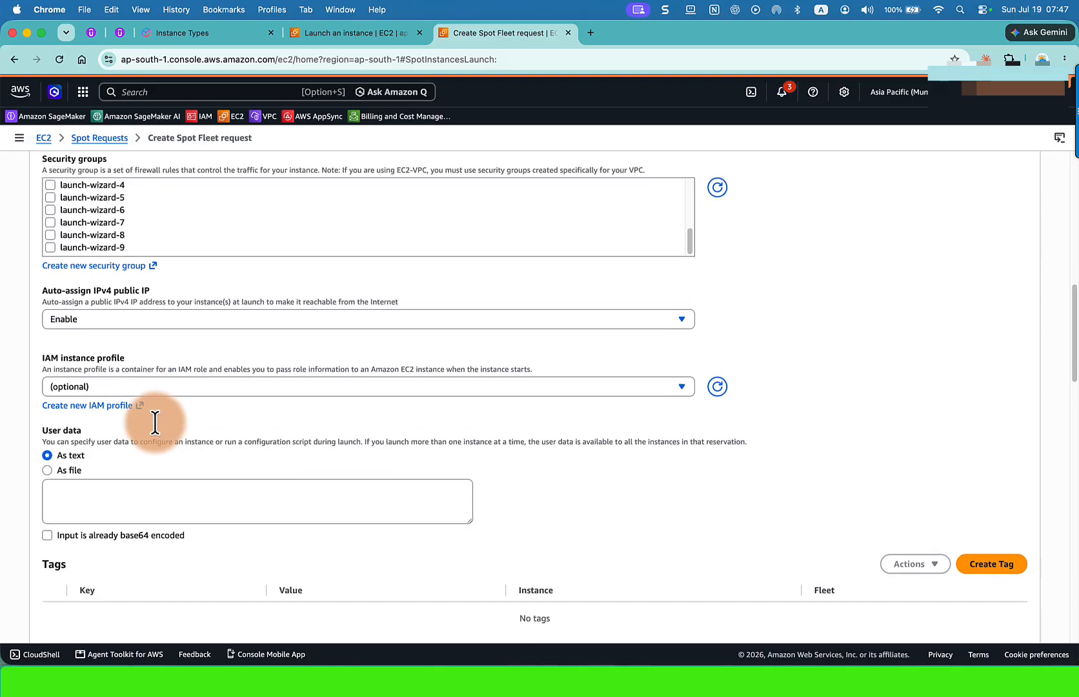
pyautogui.click(95, 456)
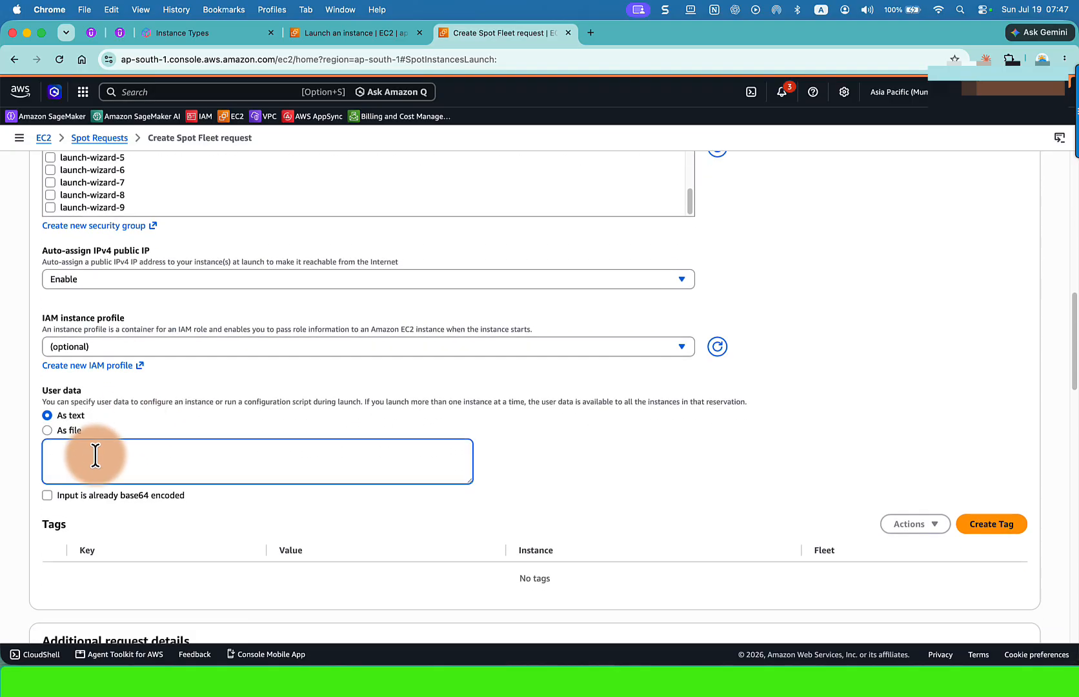
pyautogui.press('super+v')
pyautogui.scroll(5, 175, 457)
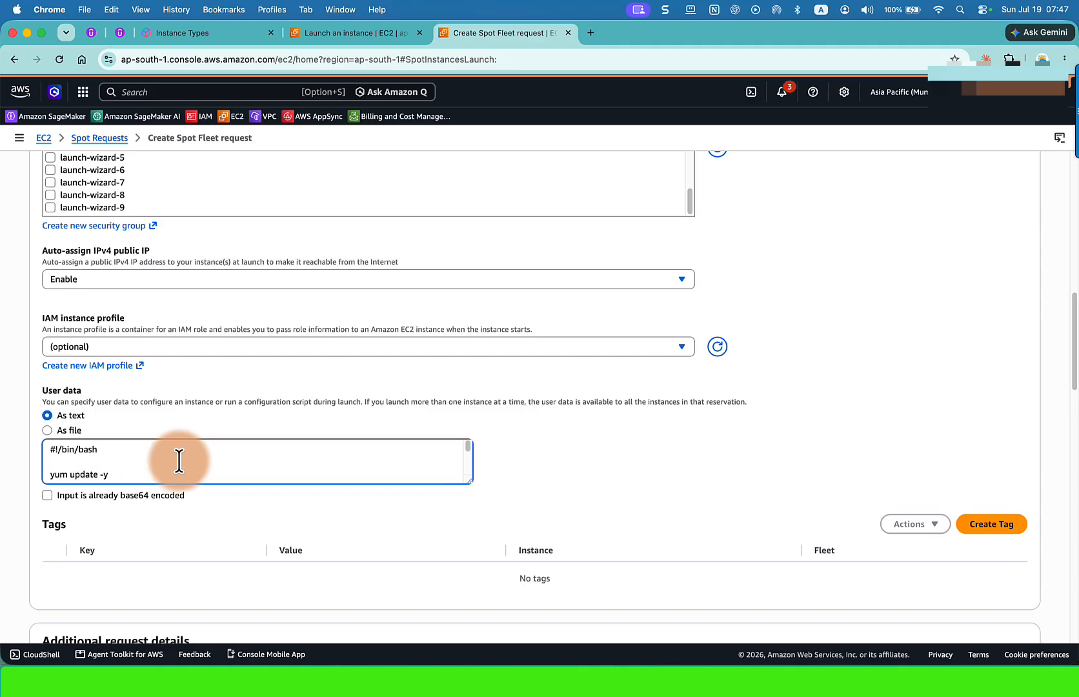
pyautogui.scroll(-2, 179, 461)
pyautogui.scroll(-4, 212, 415)
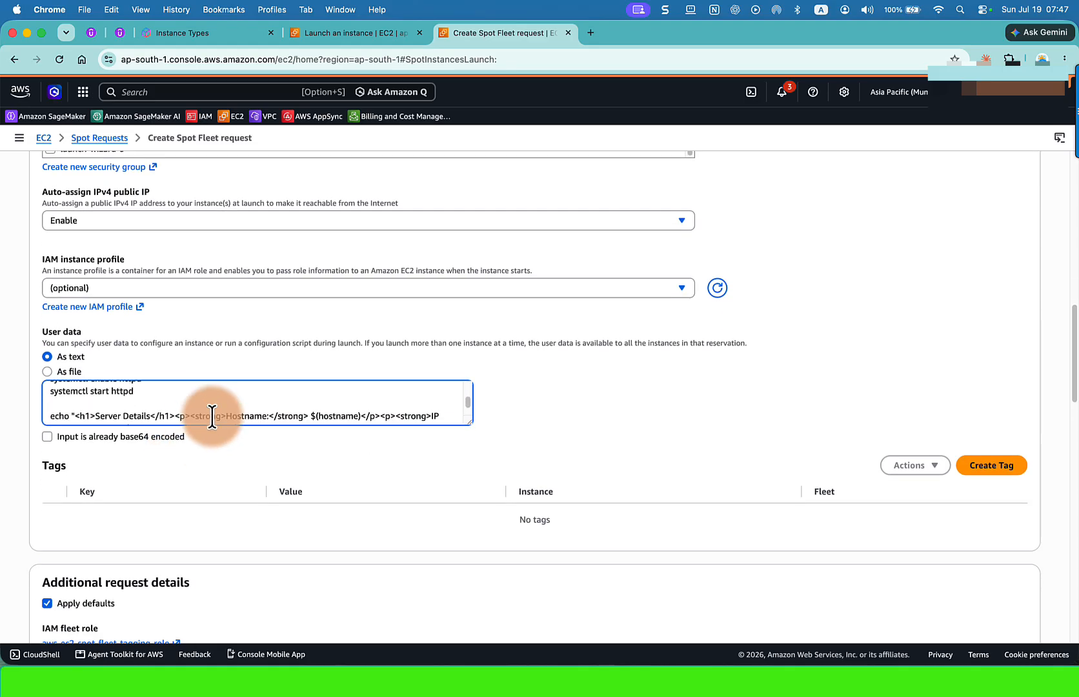
pyautogui.scroll(2, 212, 415)
pyautogui.scroll(2, 212, 416)
pyautogui.scroll(-4, 213, 416)
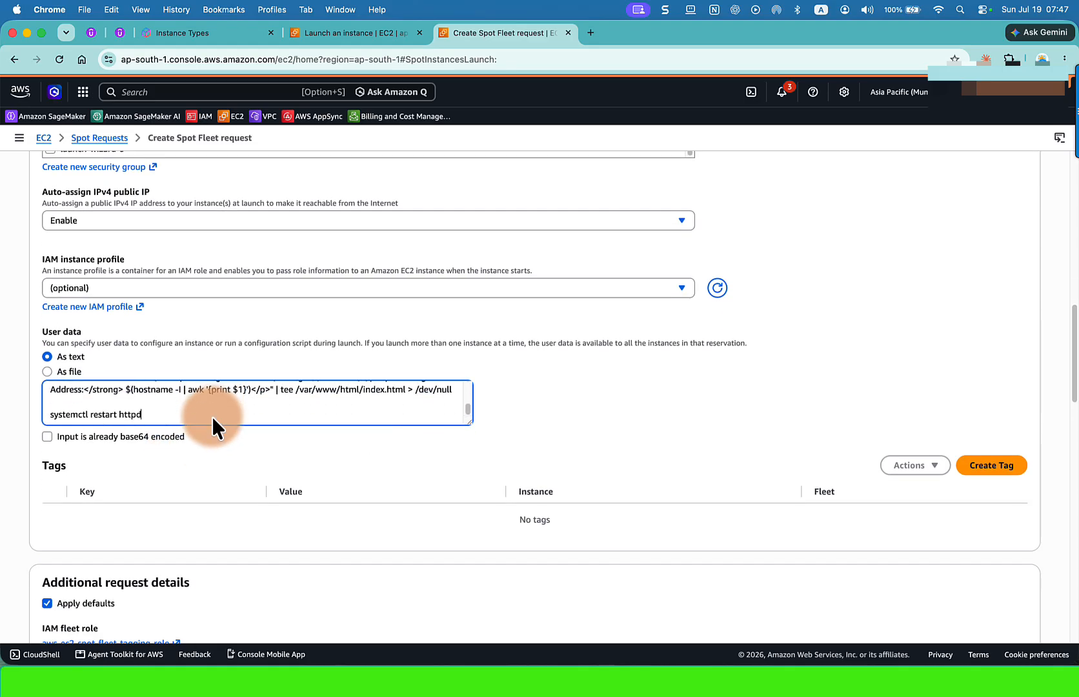
# Create a tag with the key Name and the value spot-fleet
pyautogui.click(987, 471)
pyautogui.click(429, 385)
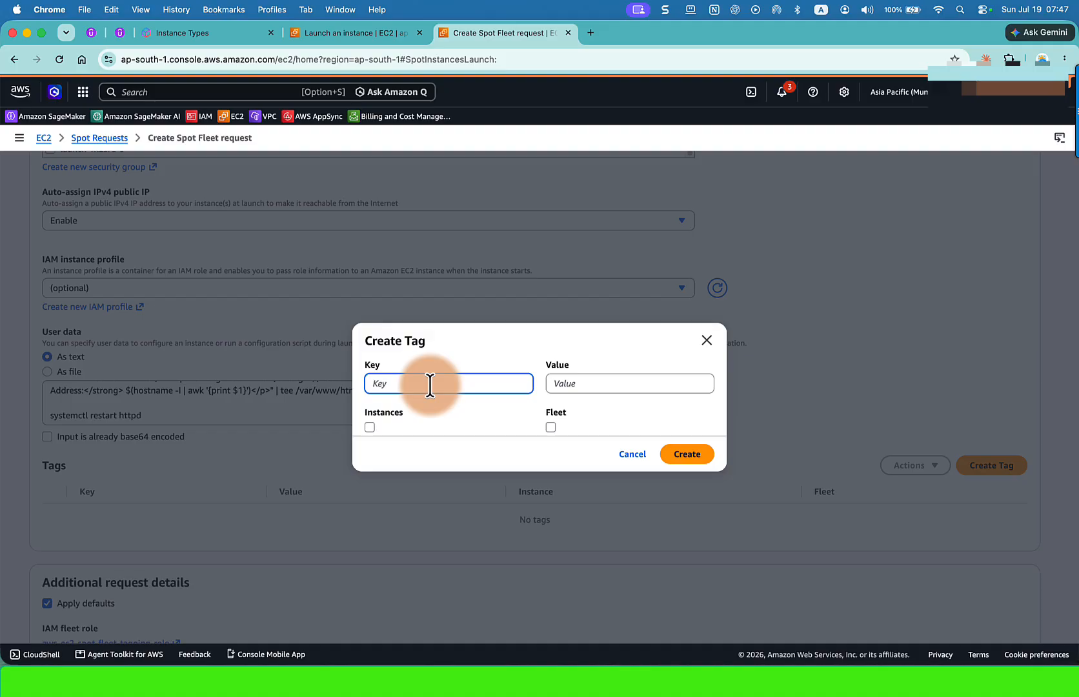
pyautogui.write('Name')
pyautogui.click(619, 383)
pyautogui.write('spot-fleet')
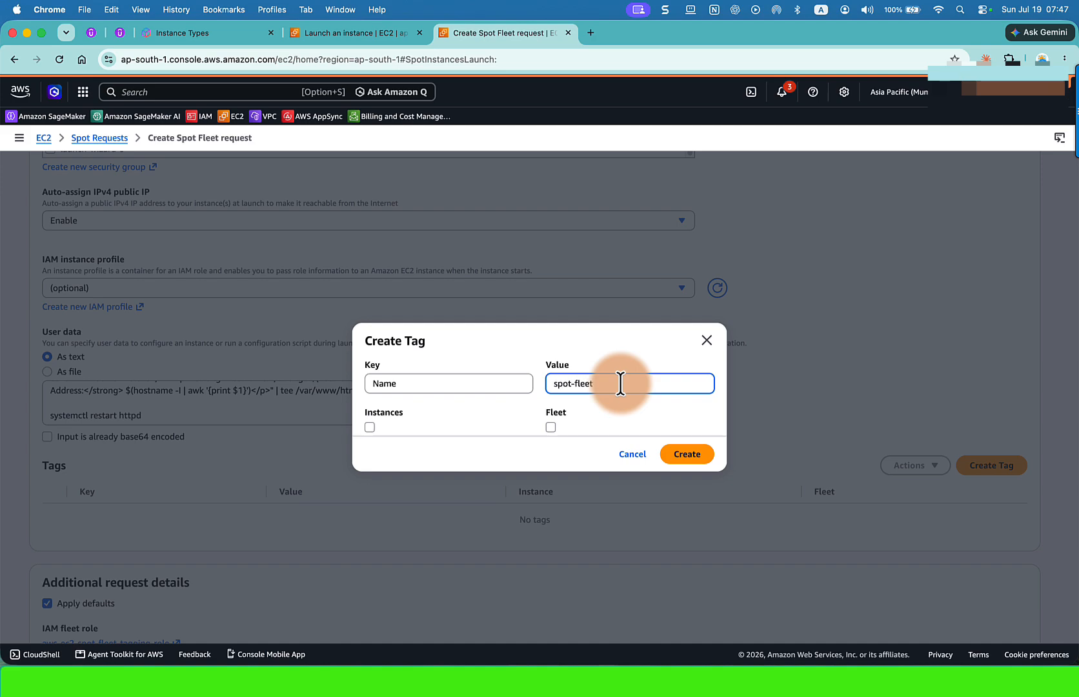
pyautogui.click(686, 454)
# Set the total target capacity to 2, keeping instances as the capacity unit
pyautogui.scroll(-2, 671, 456)
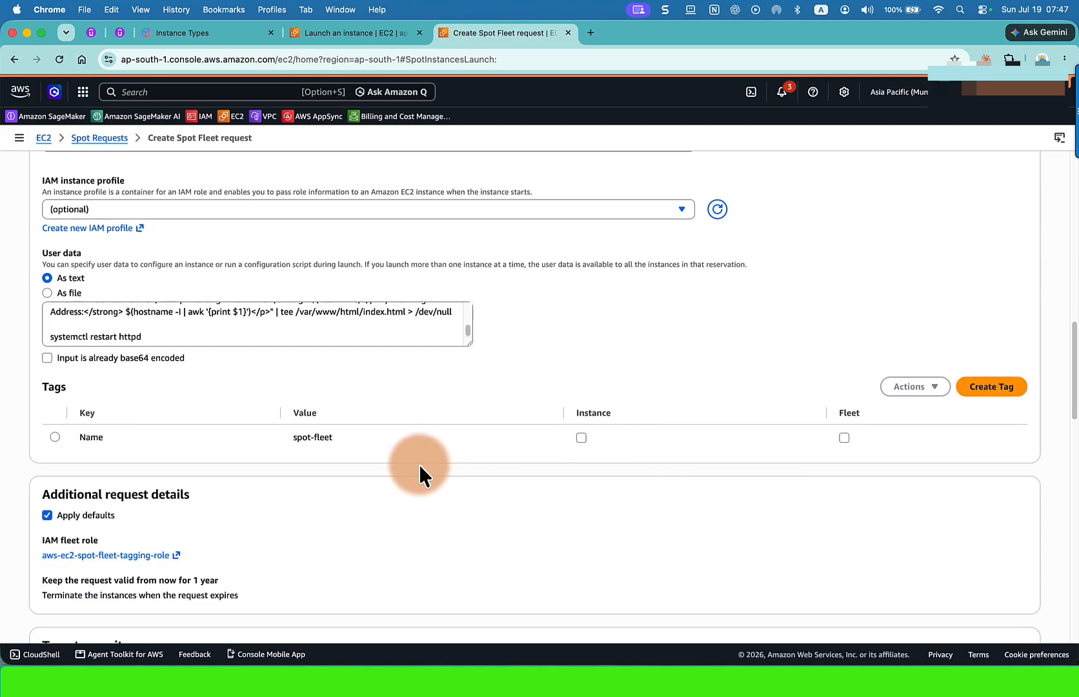
pyautogui.scroll(3, 371, 465)
pyautogui.scroll(-9, 371, 465)
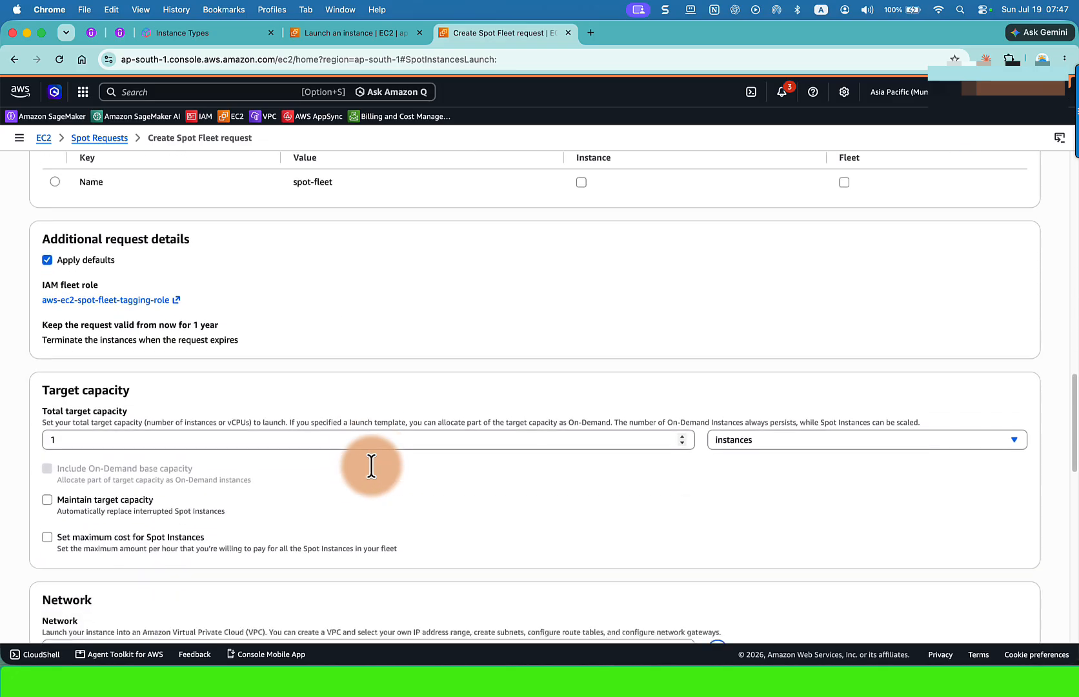
pyautogui.scroll(-1, 372, 466)
pyautogui.scroll(3, 372, 465)
pyautogui.scroll(-2, 373, 465)
pyautogui.click(102, 409)
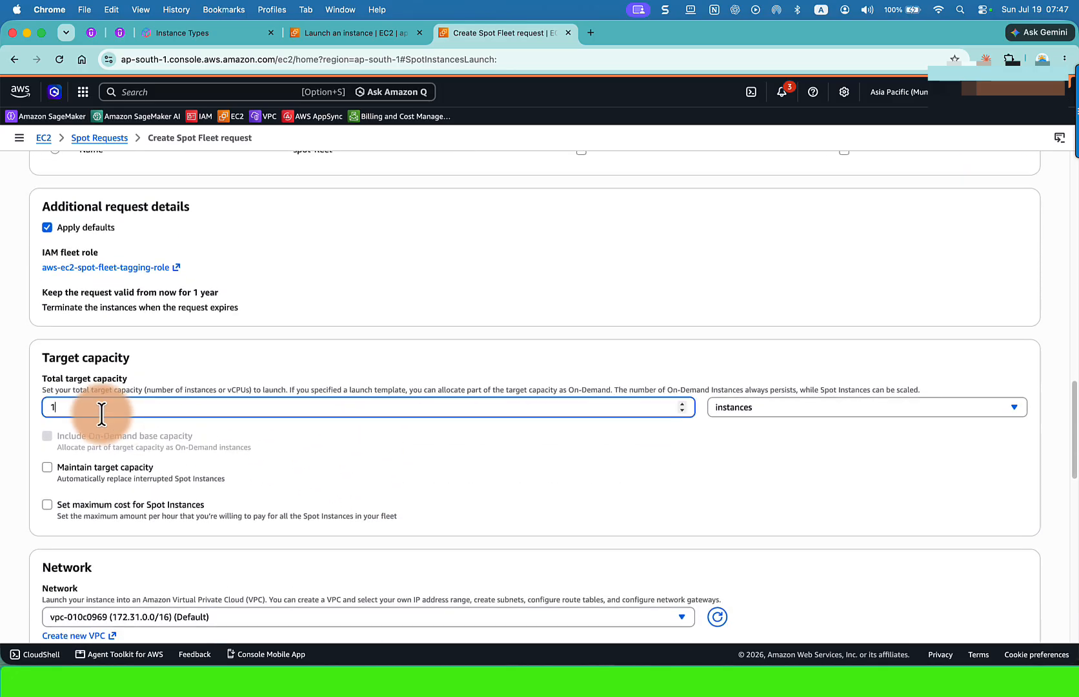
pyautogui.press('BackSpace')
pyautogui.write('2')
pyautogui.click(749, 409)
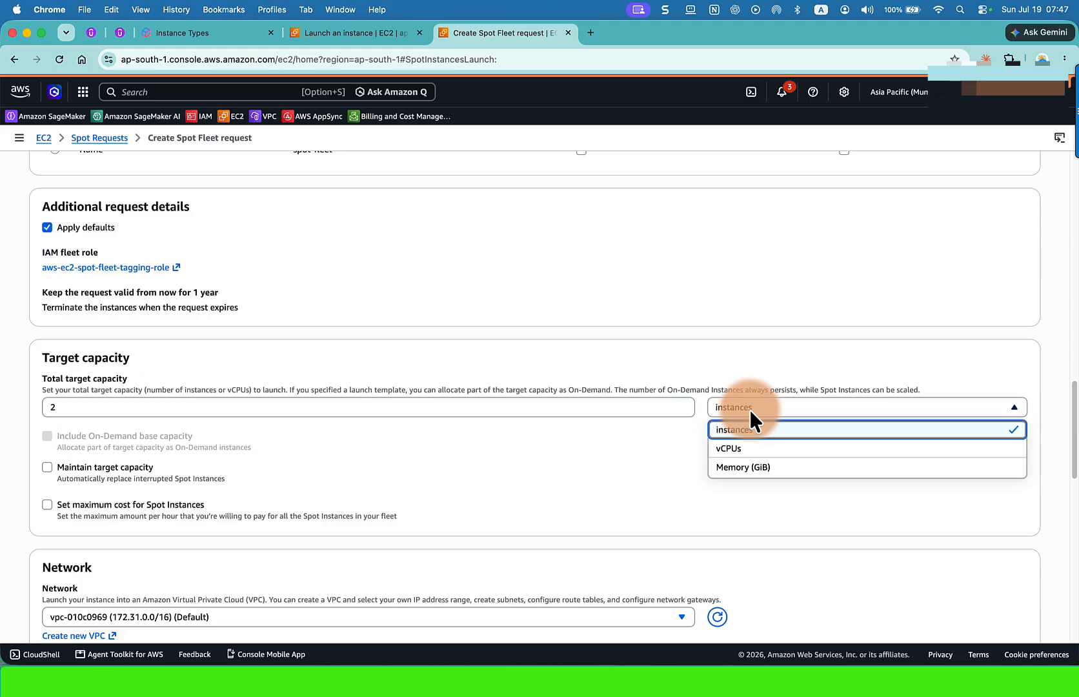
pyautogui.click(739, 355)
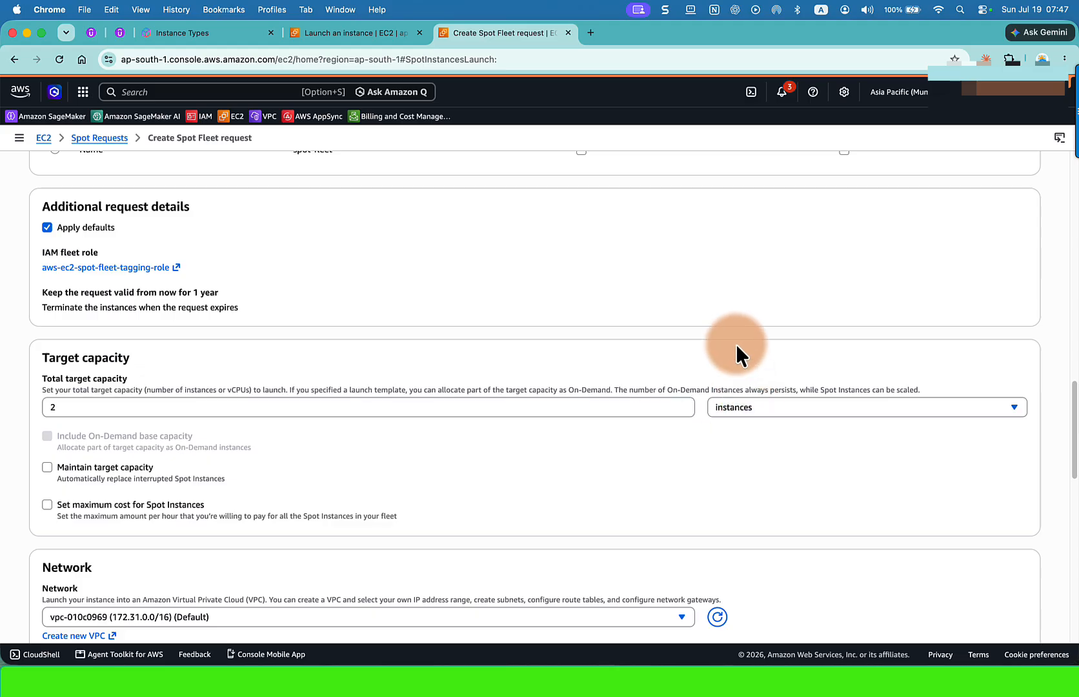
# Review the target capacity options and keep the default VPC (172.31.0.0/16) as the fleet's network
pyautogui.scroll(-2, 739, 355)
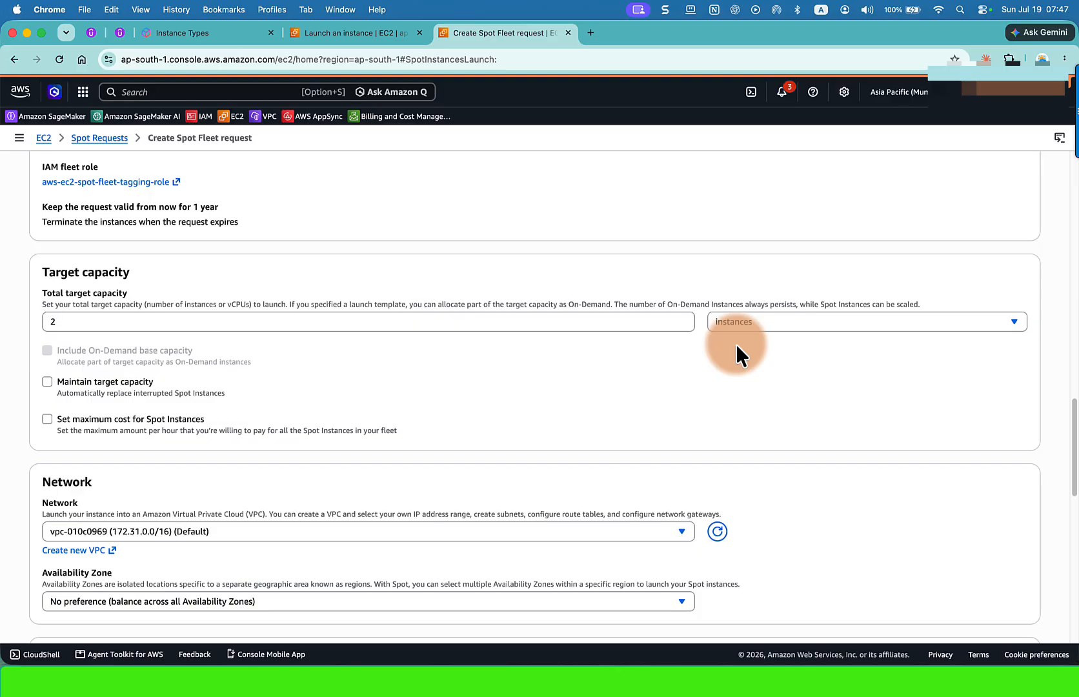
pyautogui.scroll(-1, 99, 442)
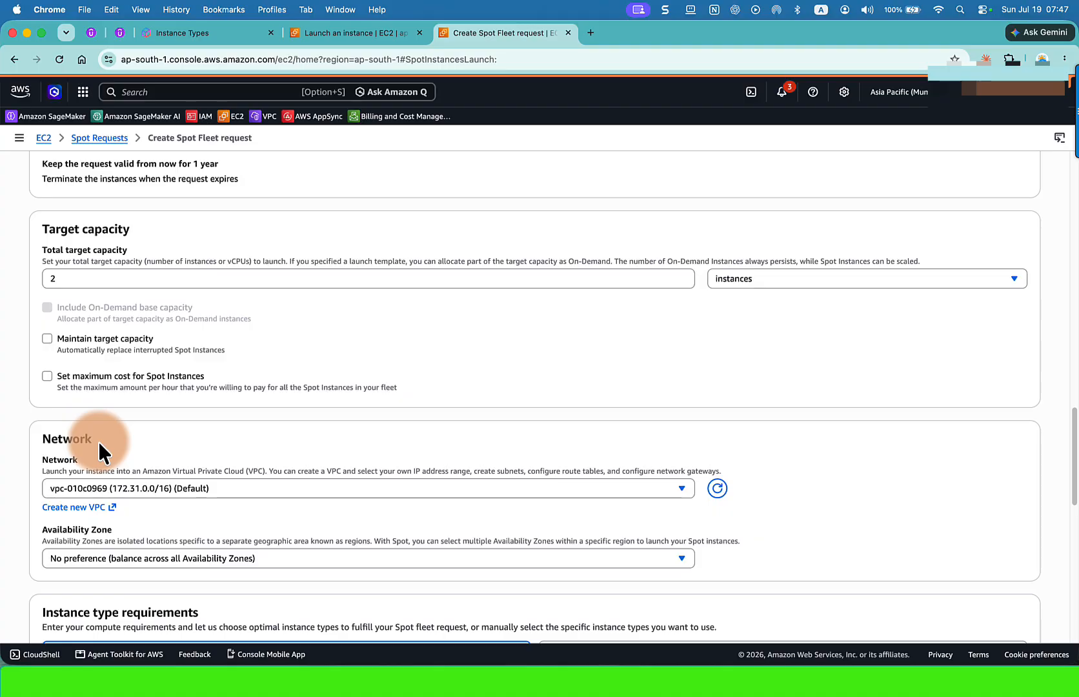
pyautogui.scroll(-1, 99, 444)
pyautogui.scroll(-1, 98, 441)
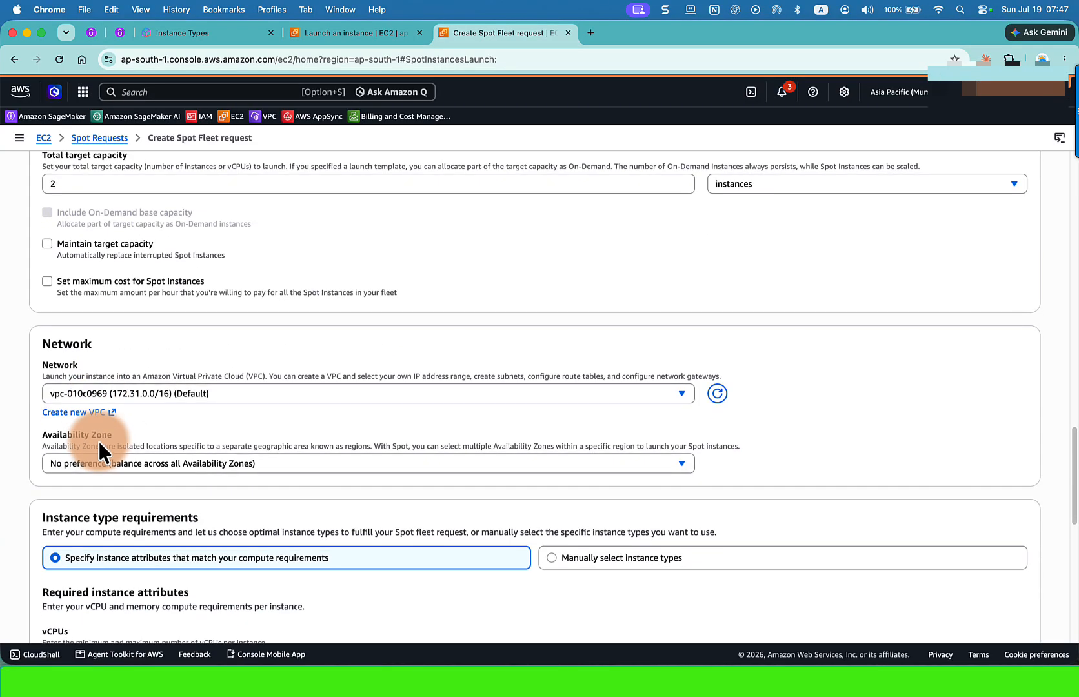
pyautogui.click(117, 391)
pyautogui.click(111, 415)
pyautogui.scroll(-2, 111, 414)
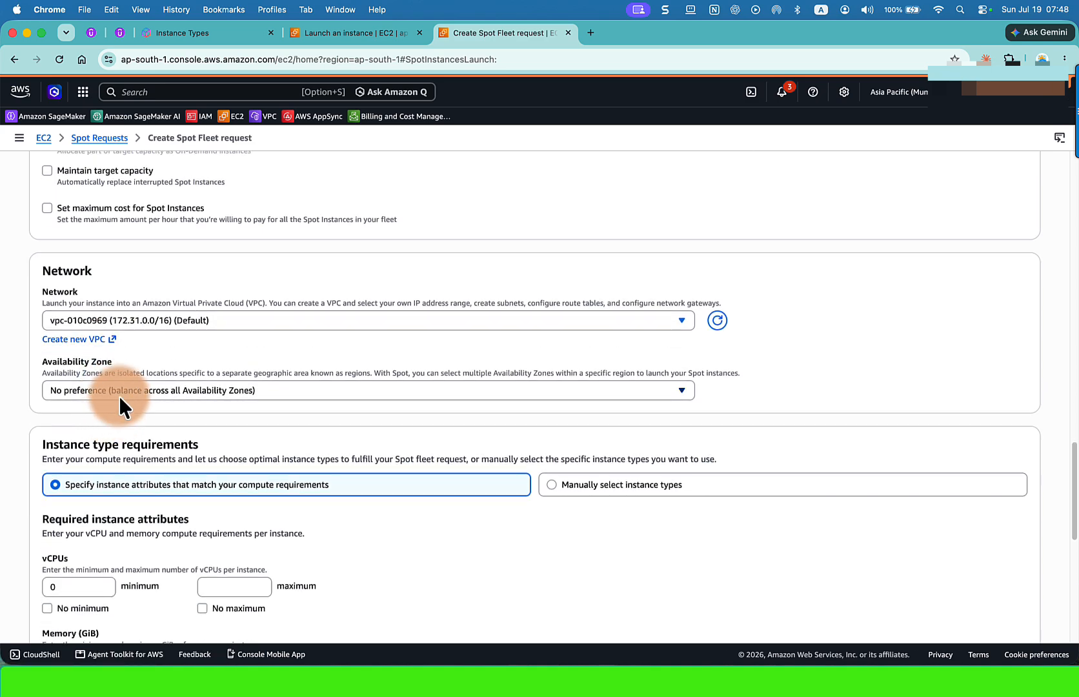
# Preview the instance types that match the fleet's attribute-based compute requirements
pyautogui.scroll(-5, 119, 395)
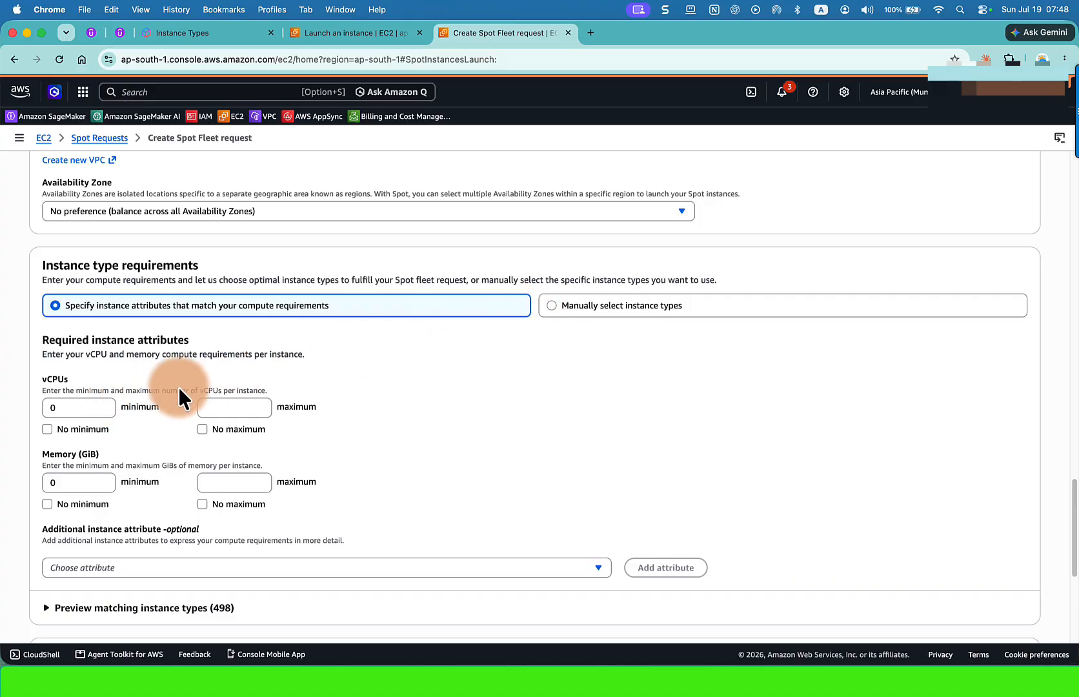
pyautogui.click(67, 408)
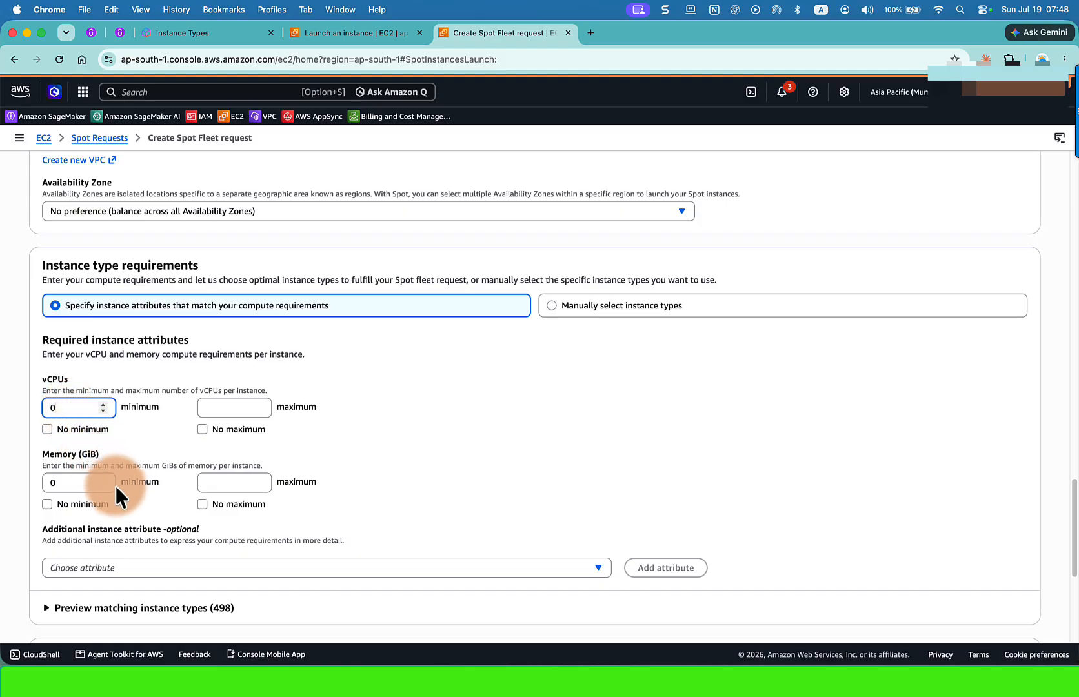
pyautogui.scroll(-3, 138, 524)
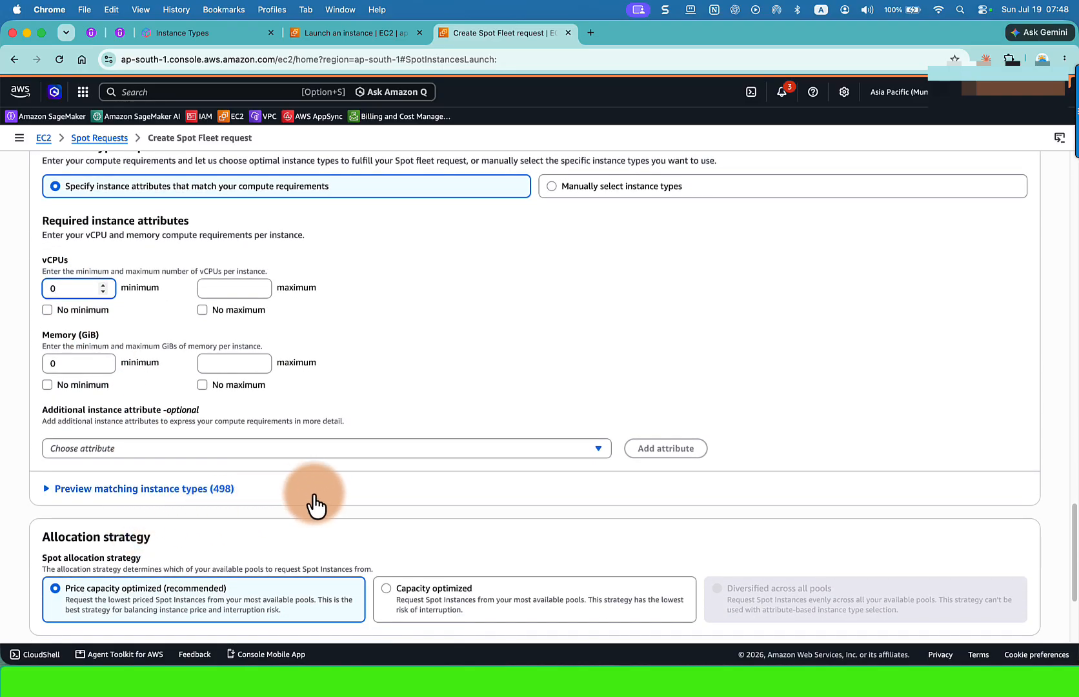
pyautogui.click(48, 489)
pyautogui.scroll(-3, 184, 481)
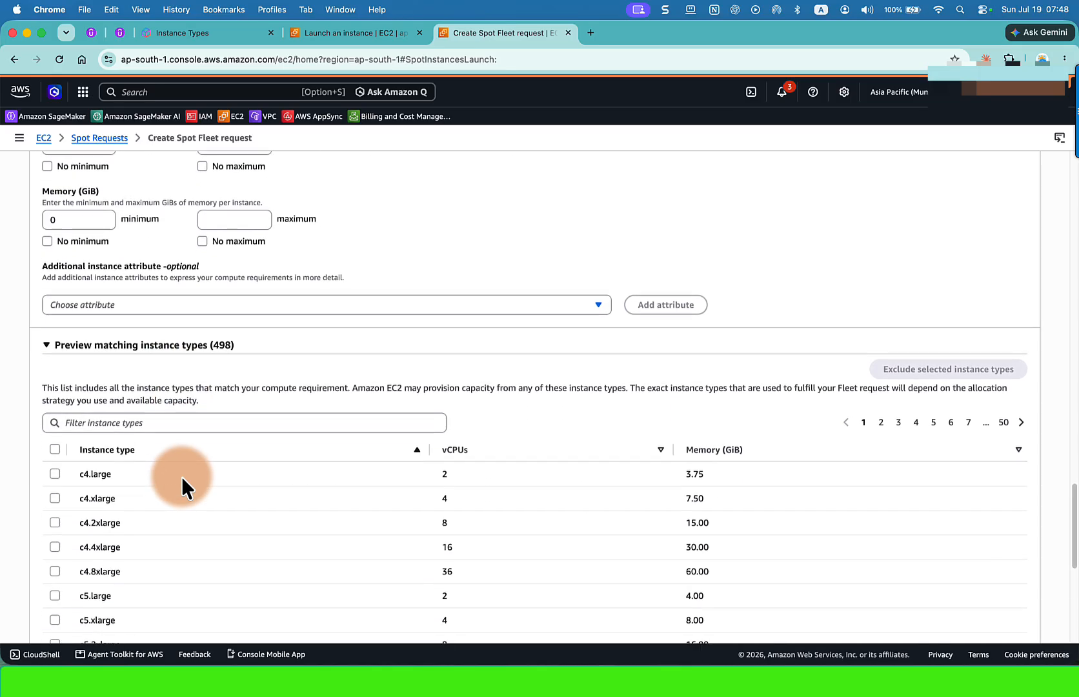
pyautogui.scroll(5, 183, 485)
pyautogui.scroll(-5, 183, 485)
pyautogui.scroll(3, 182, 485)
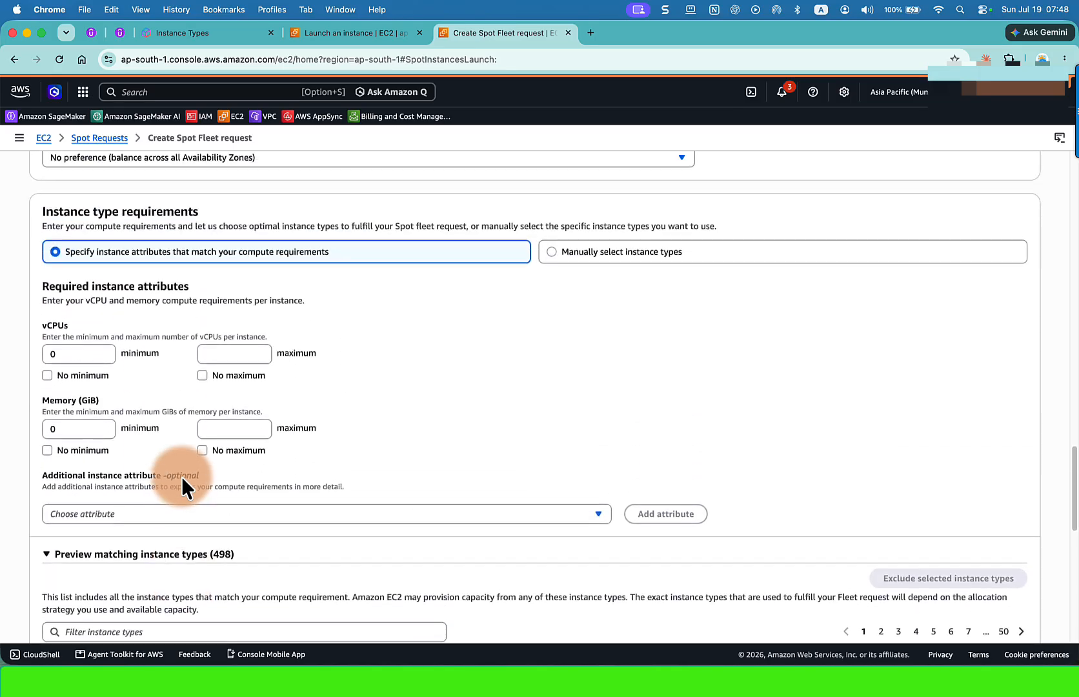
pyautogui.scroll(-1, 181, 476)
# Set the required vCPUs to minimum 1 and maximum 2, and the memory to minimum 1 and maximum 2 GiB
pyautogui.click(76, 300)
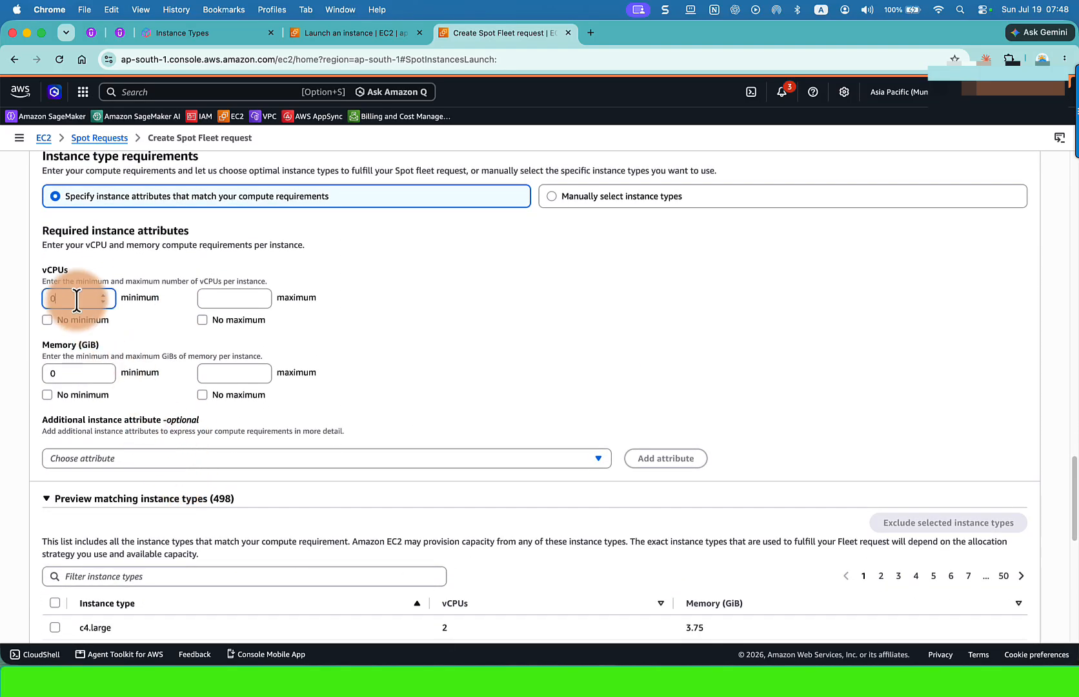
pyautogui.press('Tab')
pyautogui.write('2')
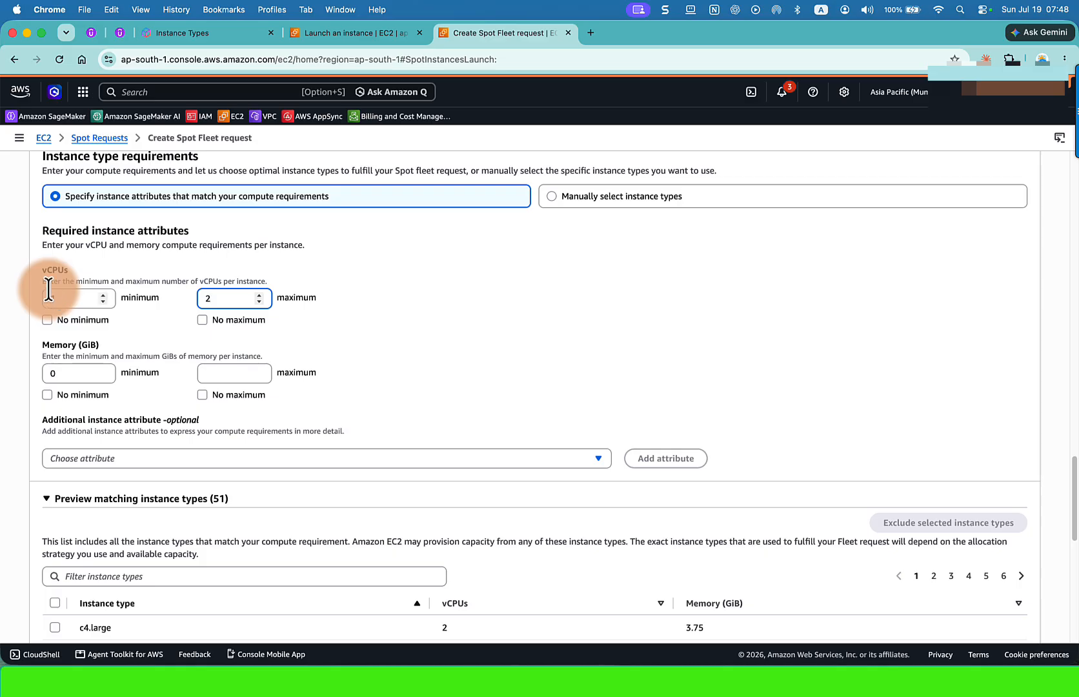
pyautogui.doubleClick(79, 373)
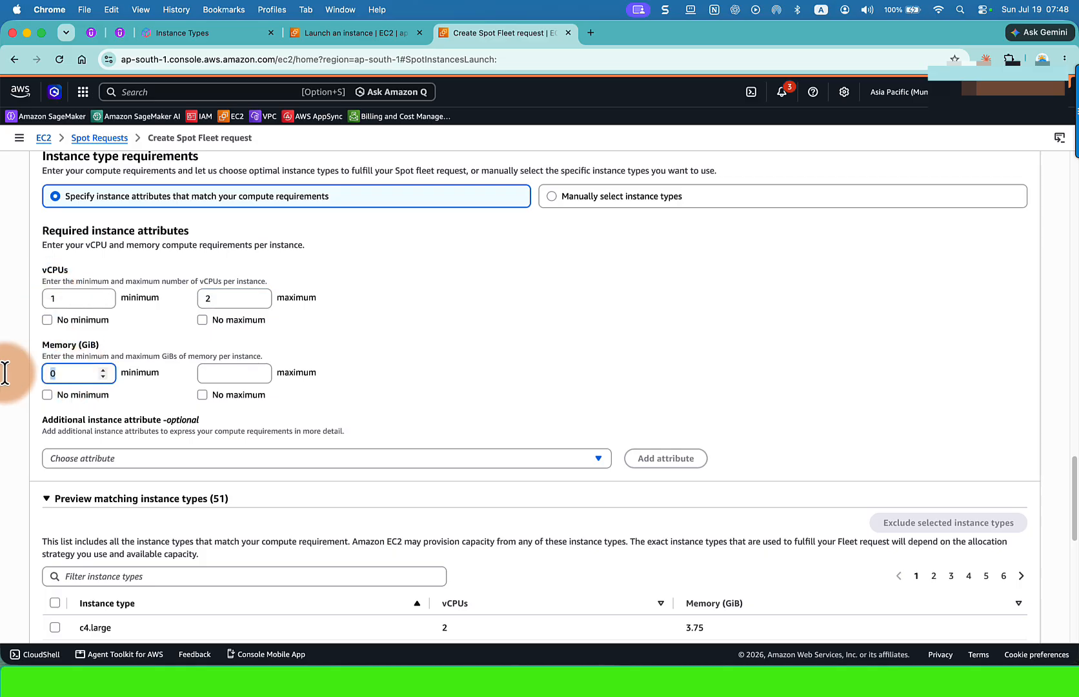
pyautogui.write('1')
pyautogui.click(220, 373)
pyautogui.write('2')
pyautogui.scroll(-3, 222, 372)
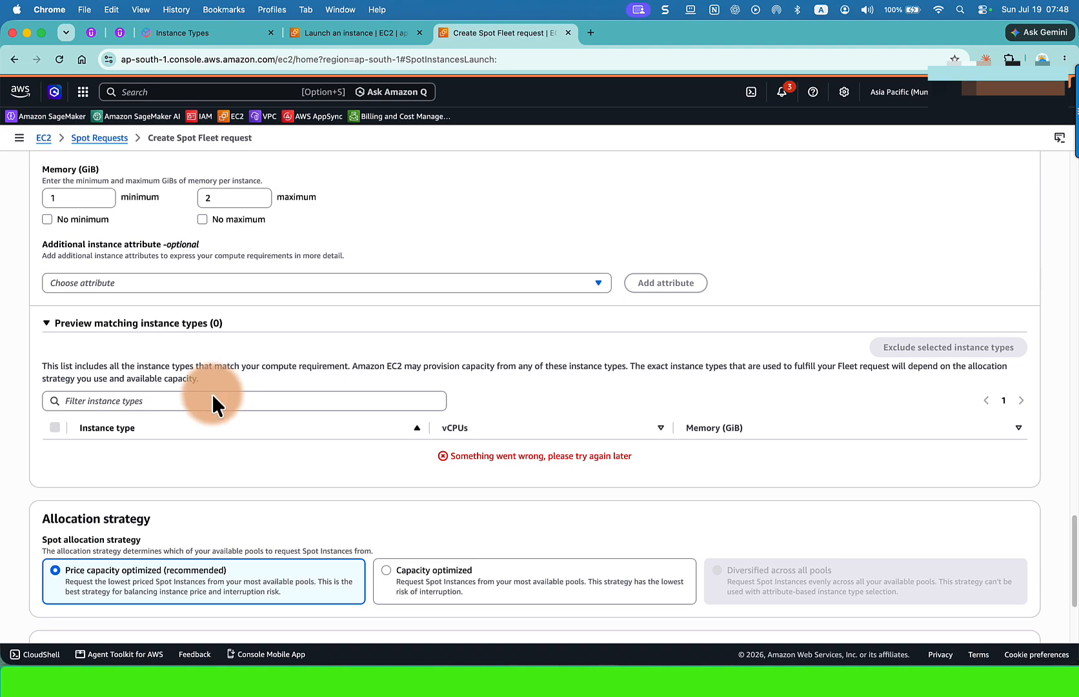
# Set both vCPUs and memory to no minimum and check the matching instance types
pyautogui.scroll(3, 211, 394)
pyautogui.scroll(1, 212, 394)
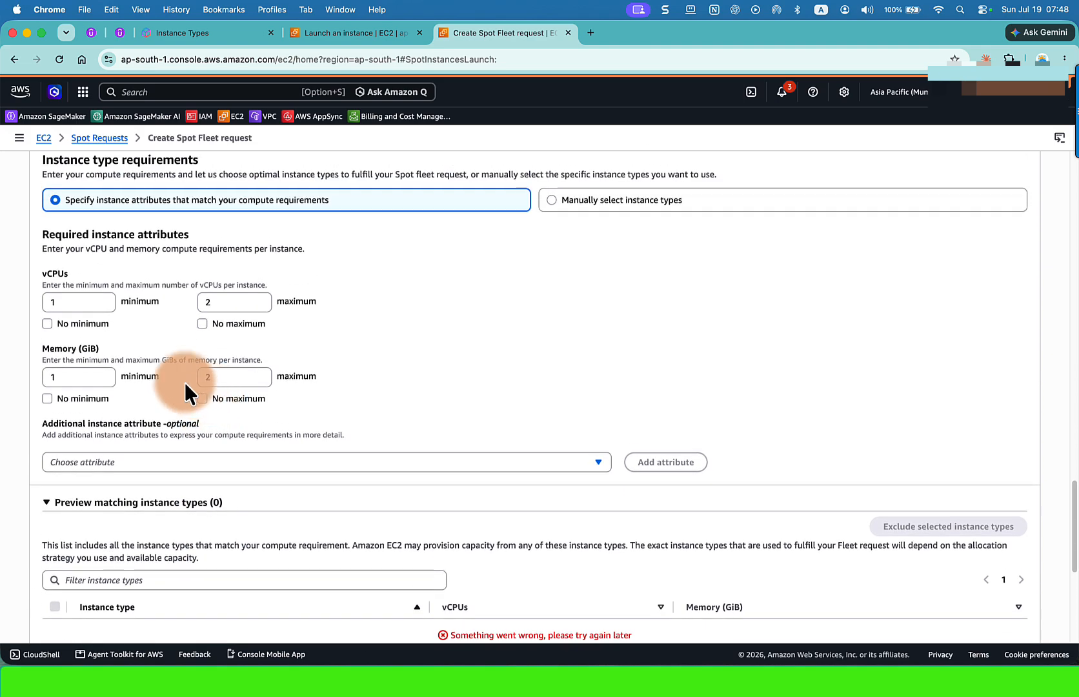
pyautogui.click(46, 323)
pyautogui.click(49, 395)
pyautogui.scroll(-2, 72, 392)
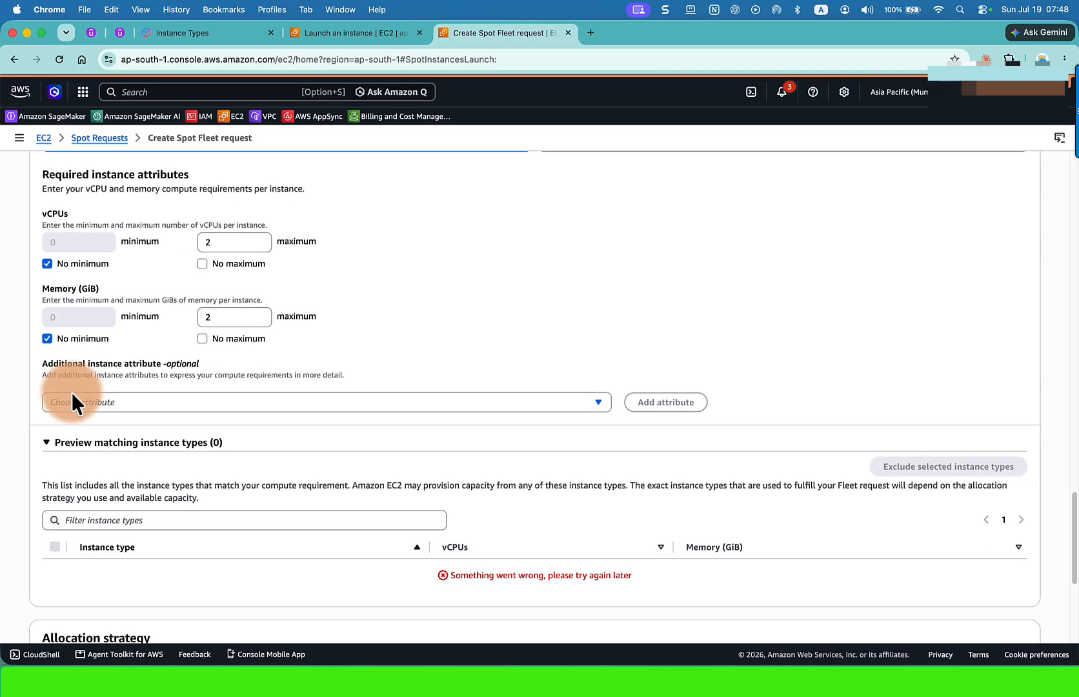
pyautogui.scroll(-3, 72, 392)
pyautogui.scroll(3, 71, 392)
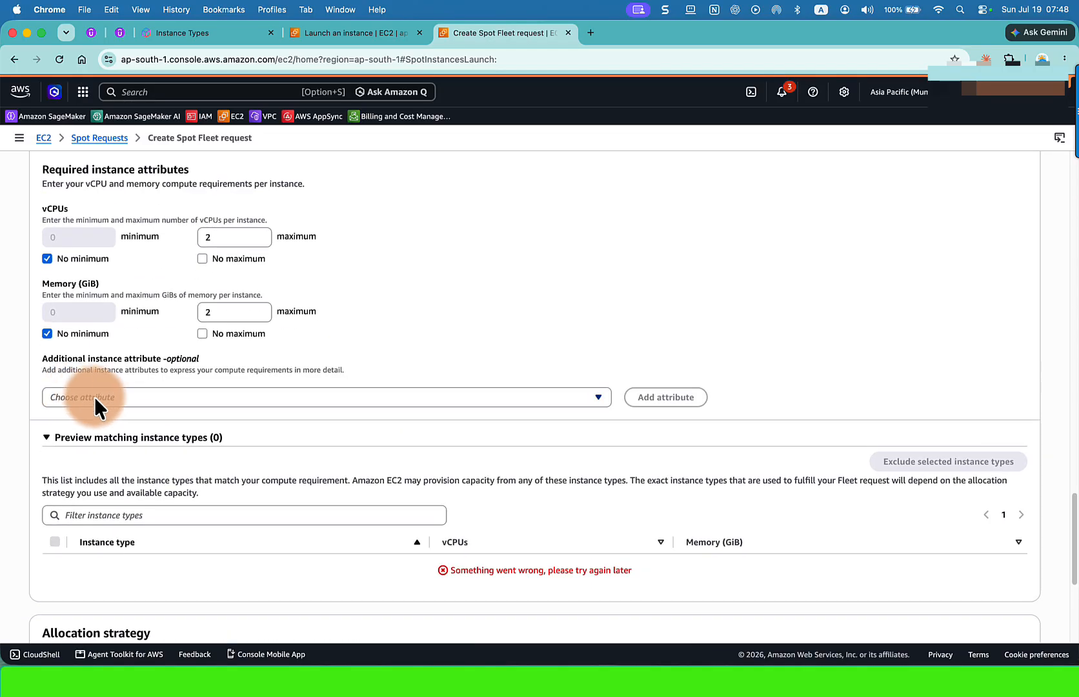
# Check the additional instance attribute options, then collapse and reopen the preview of matching instance types
pyautogui.click(94, 397)
pyautogui.click(416, 332)
pyautogui.scroll(3, 416, 332)
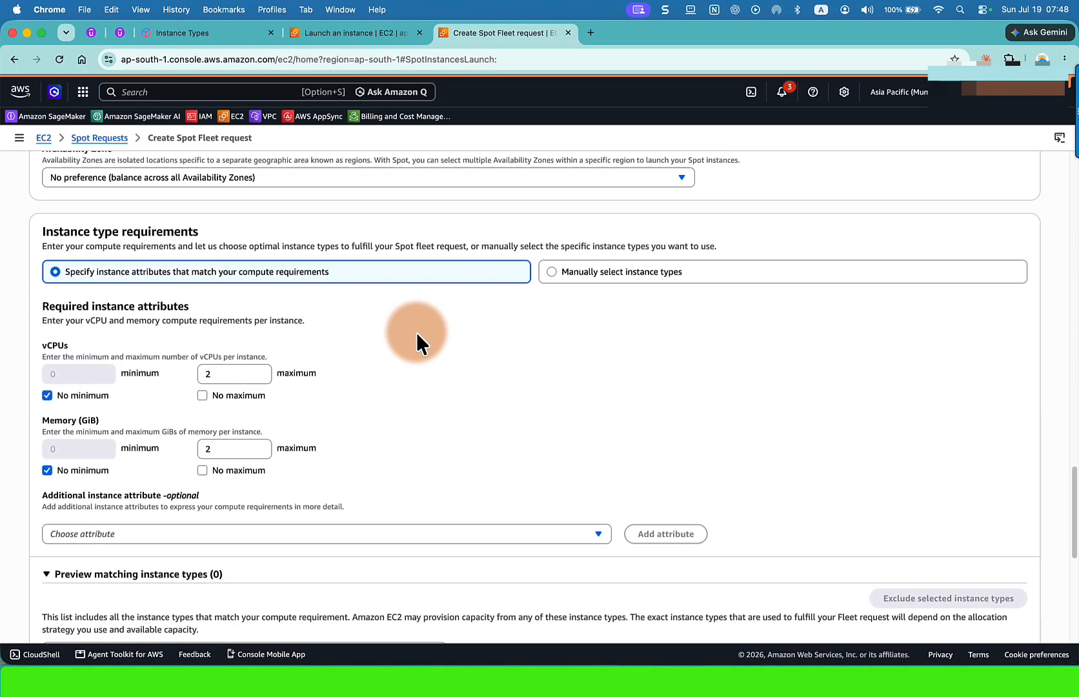
pyautogui.scroll(-2, 416, 332)
pyautogui.scroll(-5, 416, 332)
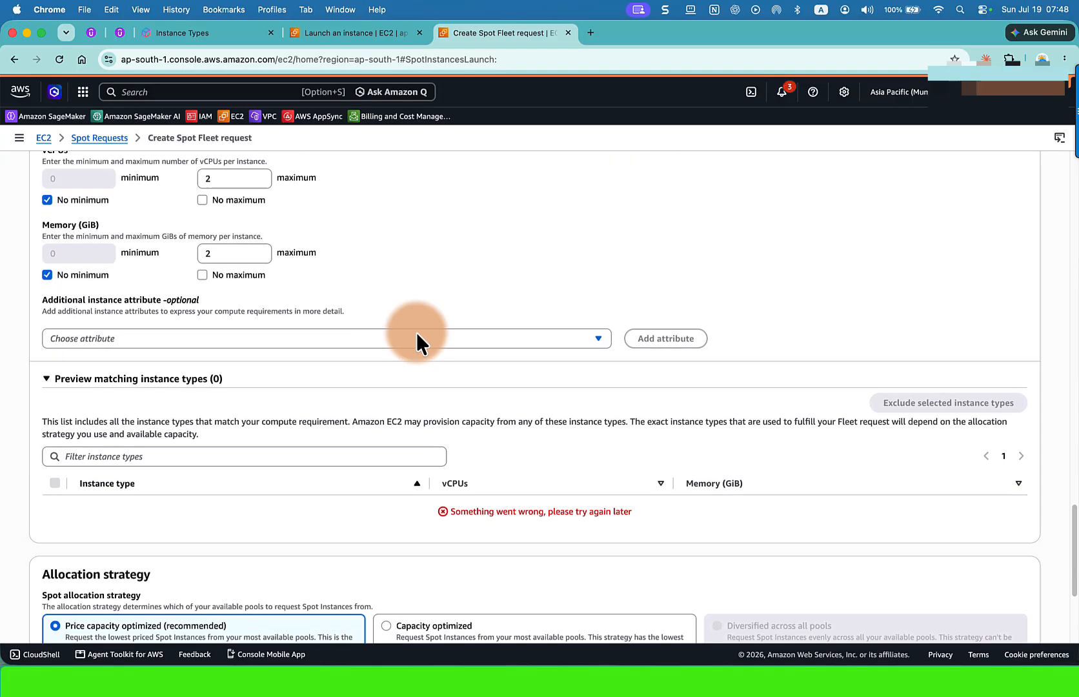
pyautogui.click(47, 285)
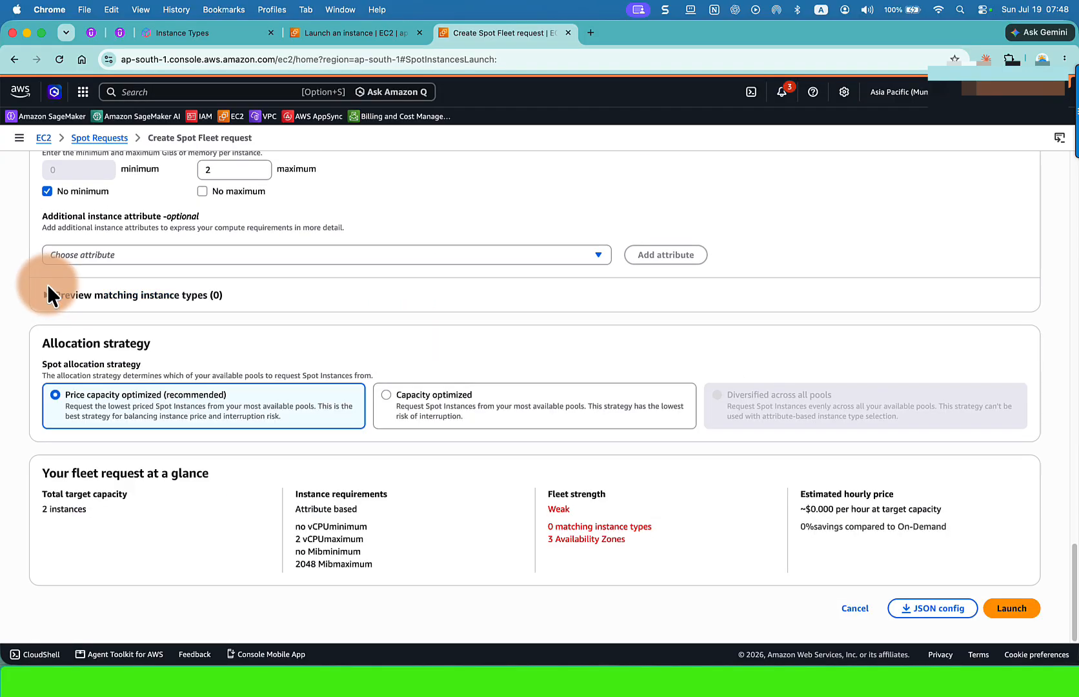
pyautogui.click(45, 290)
# Re-enable the minimum limits, setting vCPUs to minimum 1 and maximum 4 and the memory minimum to 1 GiB
pyautogui.scroll(4, 49, 341)
pyautogui.click(47, 339)
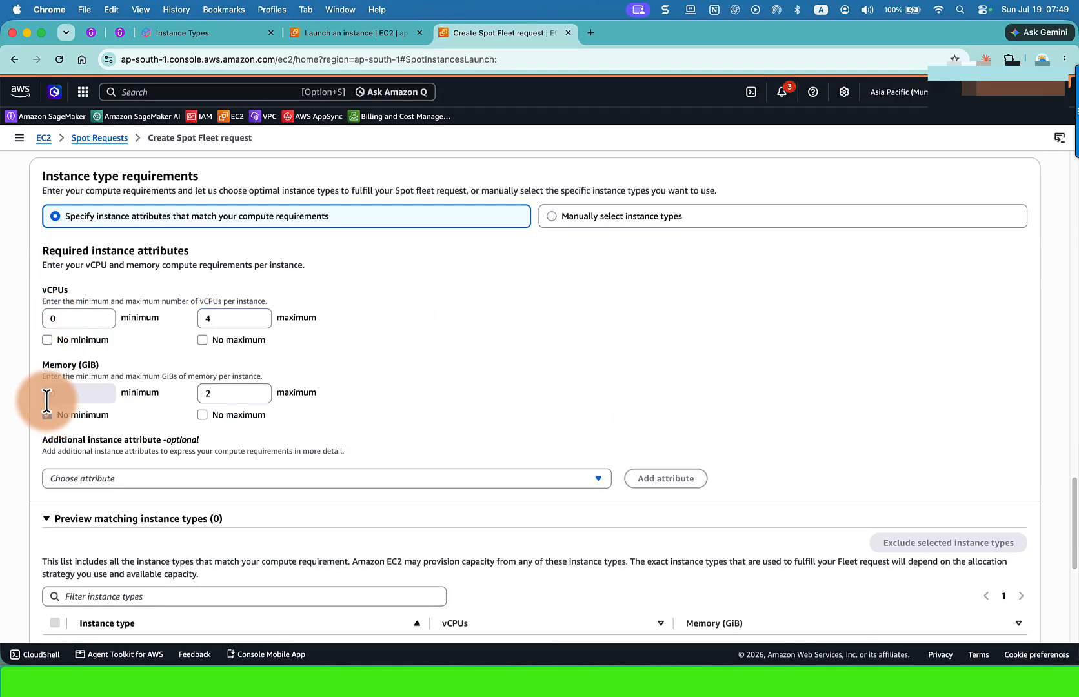
pyautogui.click(47, 414)
pyautogui.moveTo(43, 316); pyautogui.dragTo(50, 358)
pyautogui.write('1')
pyautogui.doubleClick(96, 392)
pyautogui.write('1')
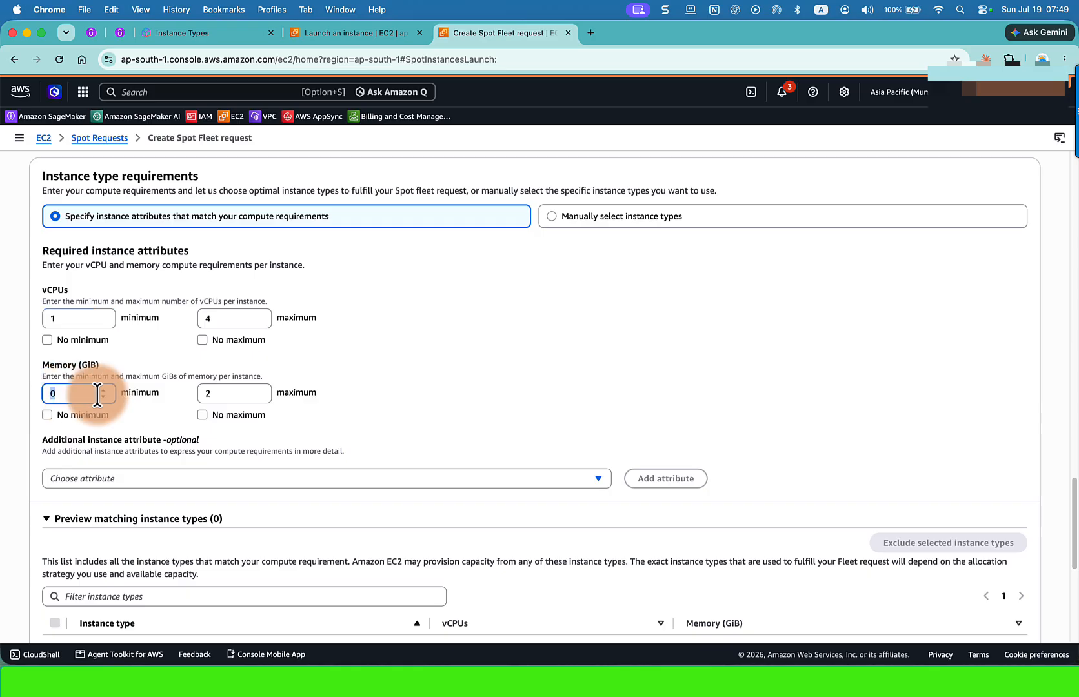
# Set both vCPUs and memory to no maximum and view the matching instance types
pyautogui.click(201, 340)
pyautogui.click(202, 414)
pyautogui.scroll(-5, 251, 405)
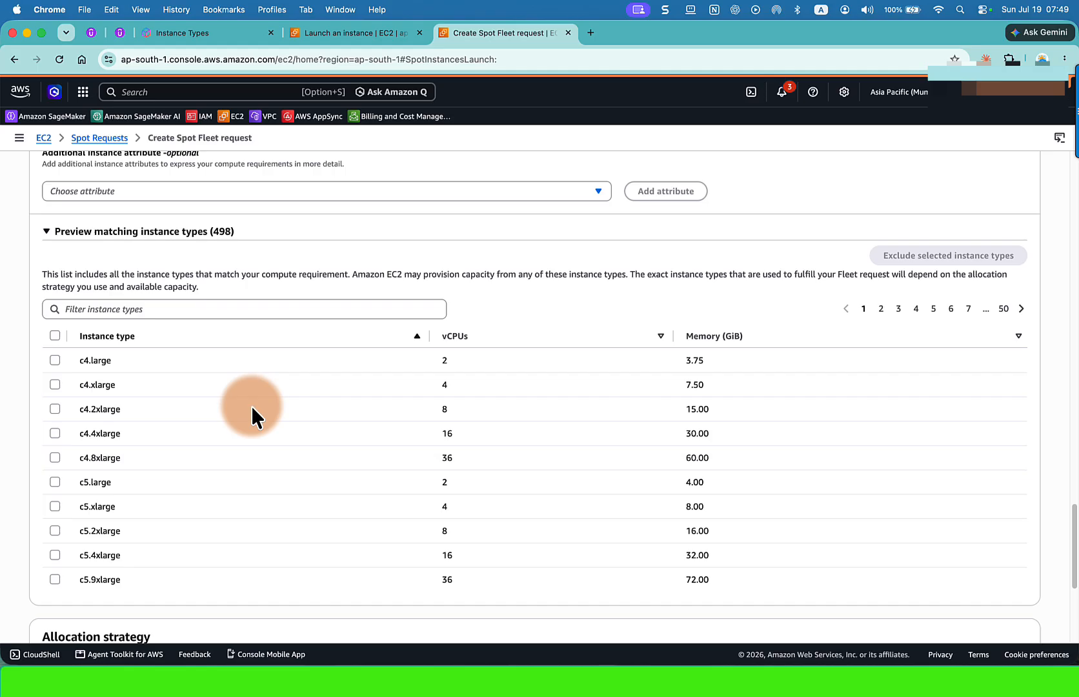
# Select c4.large in the matching instance types and review the fleet request's estimated price and savings
pyautogui.click(55, 361)
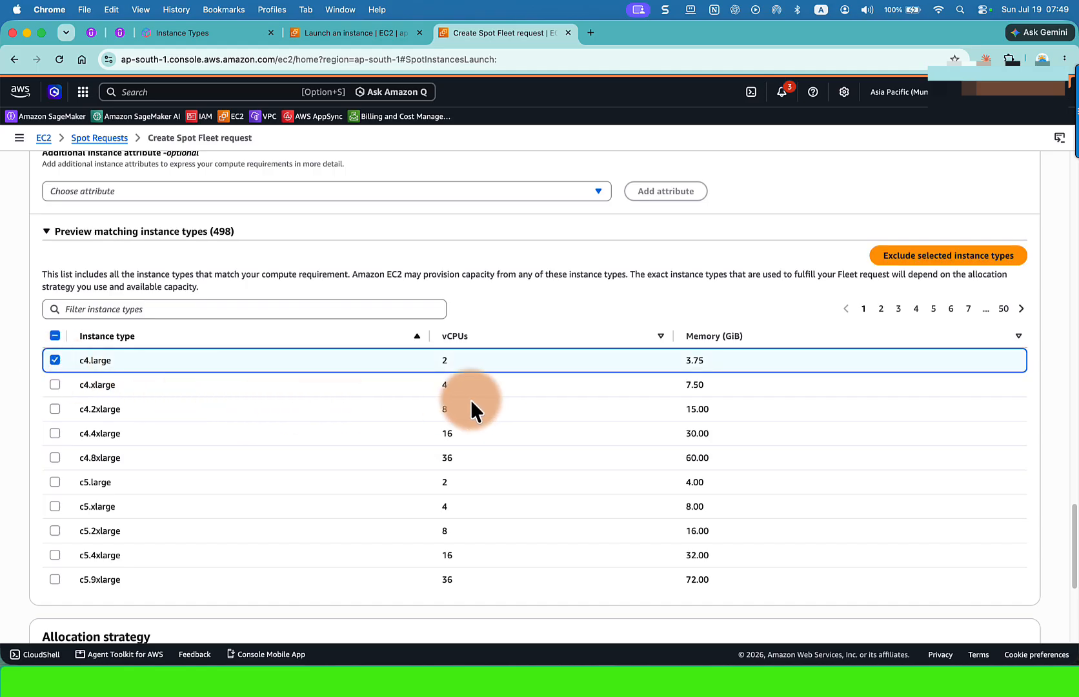
pyautogui.scroll(-2, 440, 428)
pyautogui.scroll(-2, 441, 429)
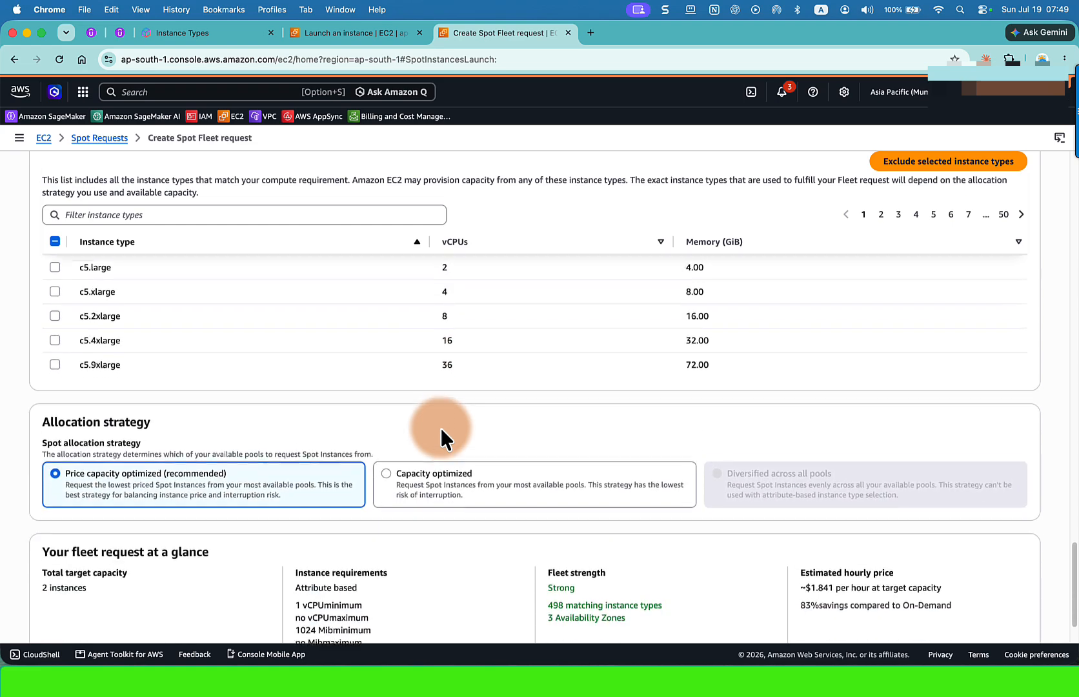
pyautogui.scroll(3, 441, 428)
pyautogui.scroll(-4, 441, 428)
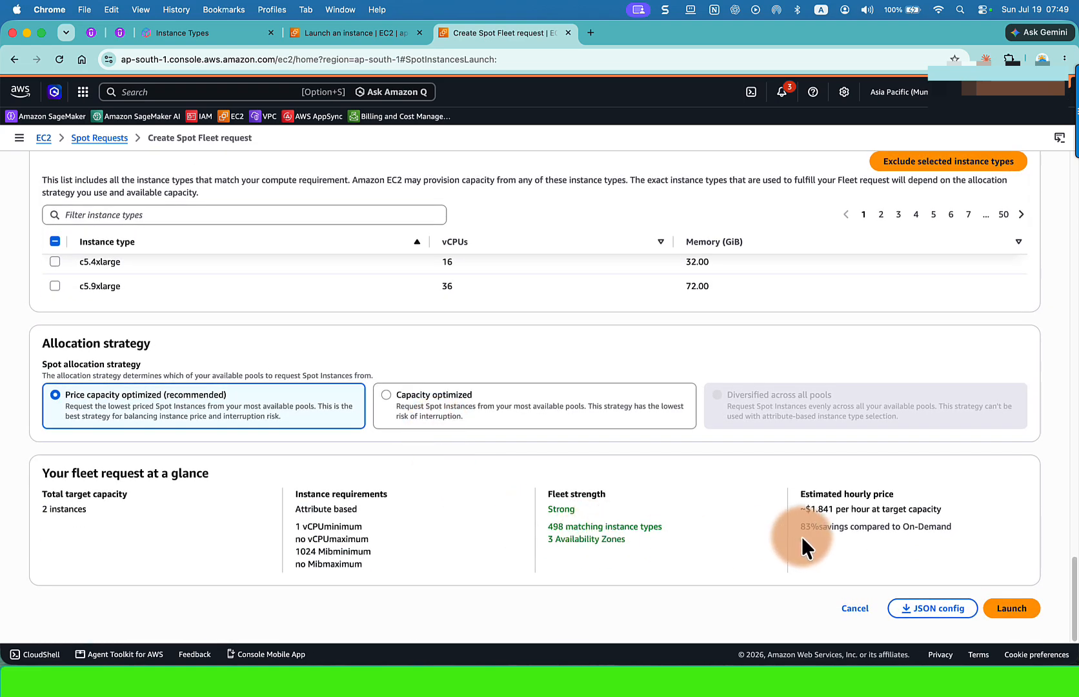
pyautogui.moveTo(795, 527)
pyautogui.mouseDown()
pyautogui.moveTo(956, 529)
pyautogui.moveTo(792, 531)
pyautogui.mouseUp()
pyautogui.scroll(5, 680, 509)
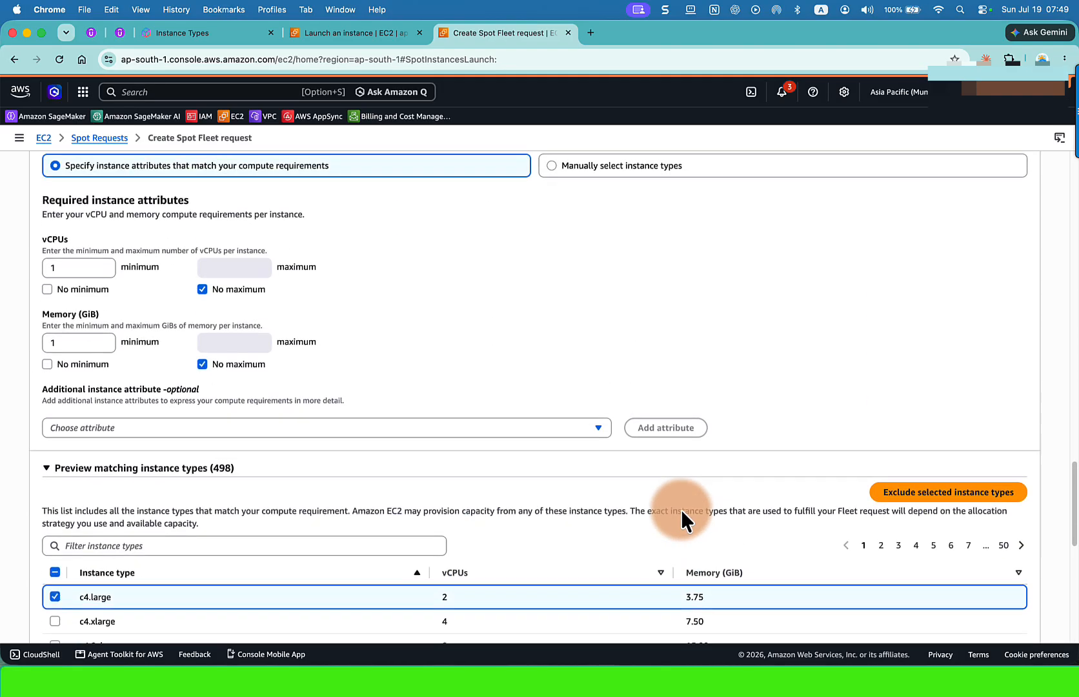
pyautogui.scroll(-3, 660, 496)
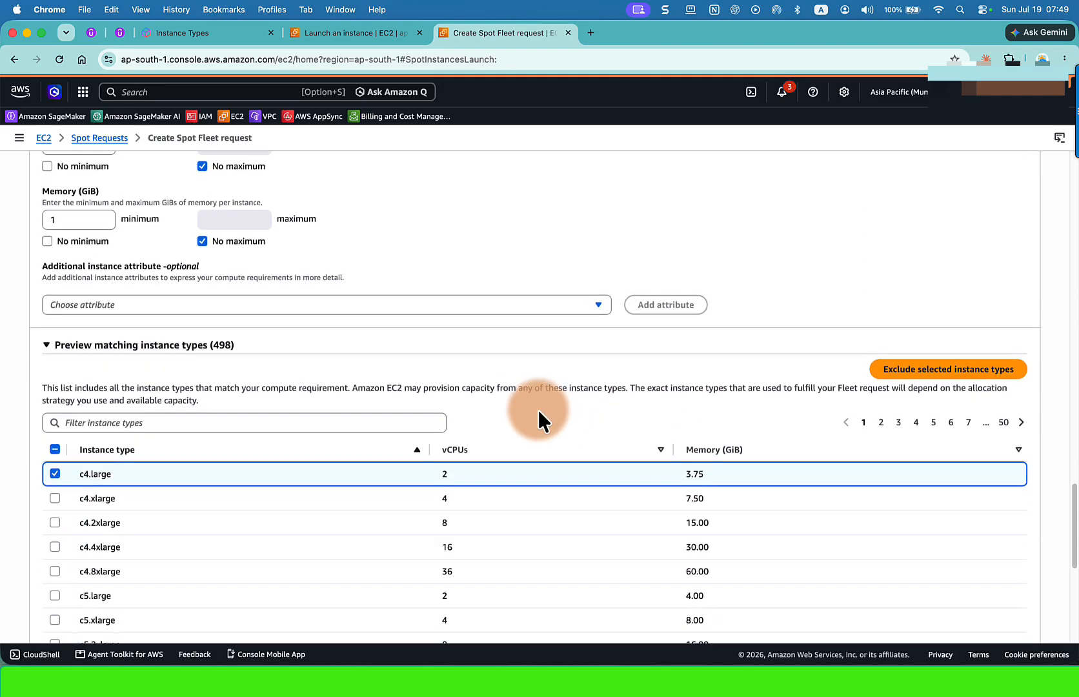
# Switch the instance type requirements to manual selection and select c5.large in the instance types list
pyautogui.scroll(5, 537, 409)
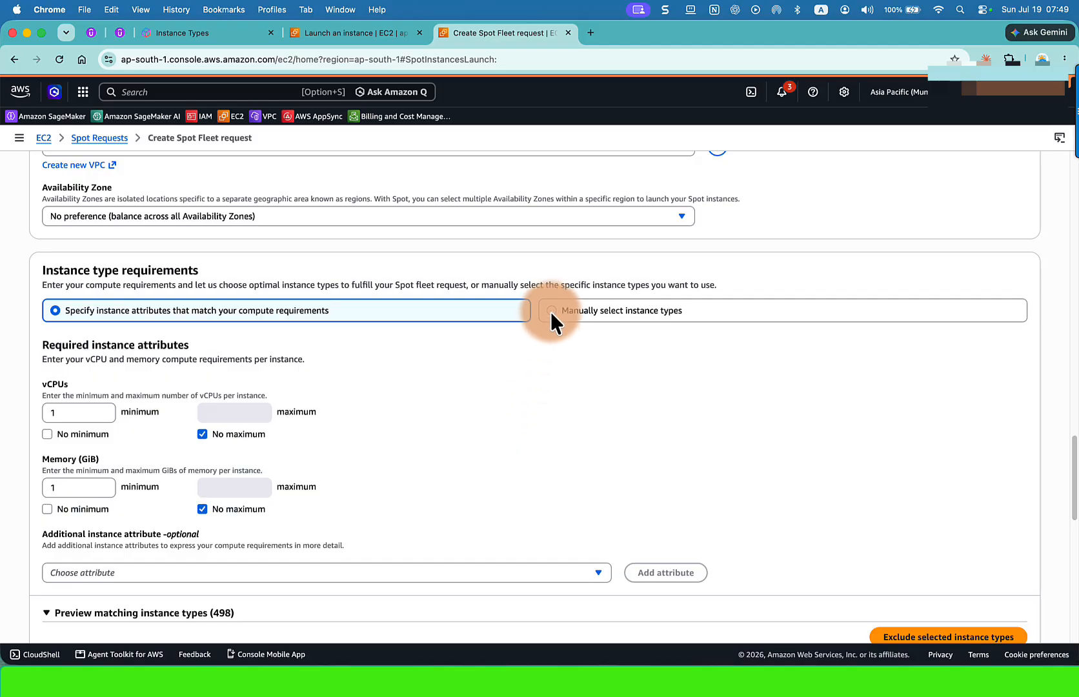
pyautogui.click(550, 311)
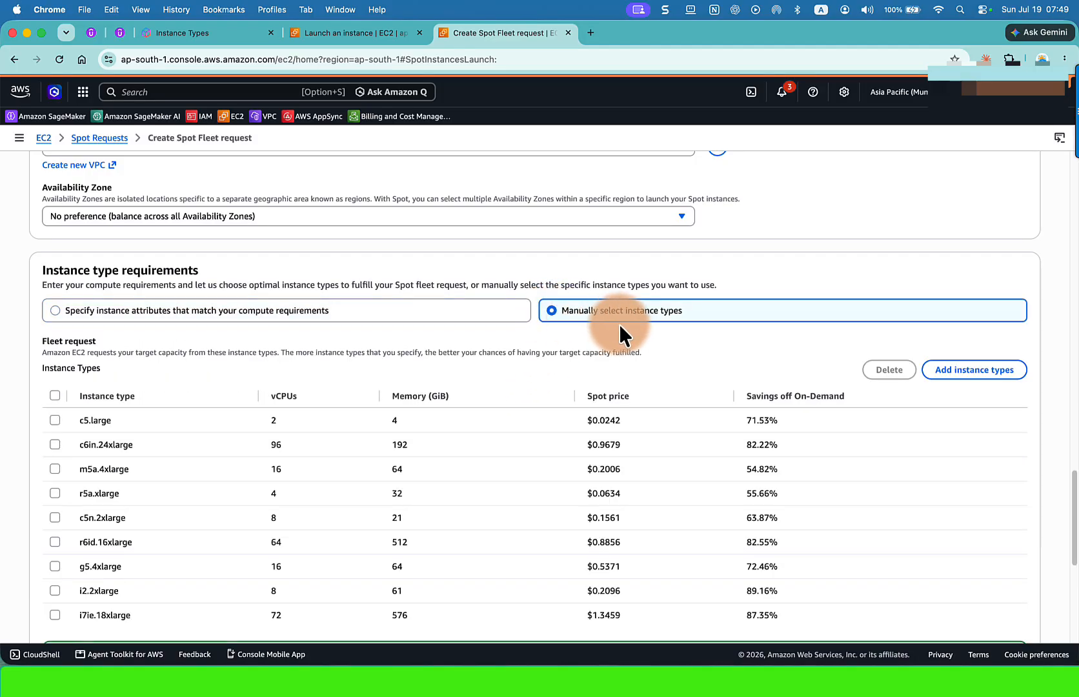
pyautogui.scroll(-2, 618, 324)
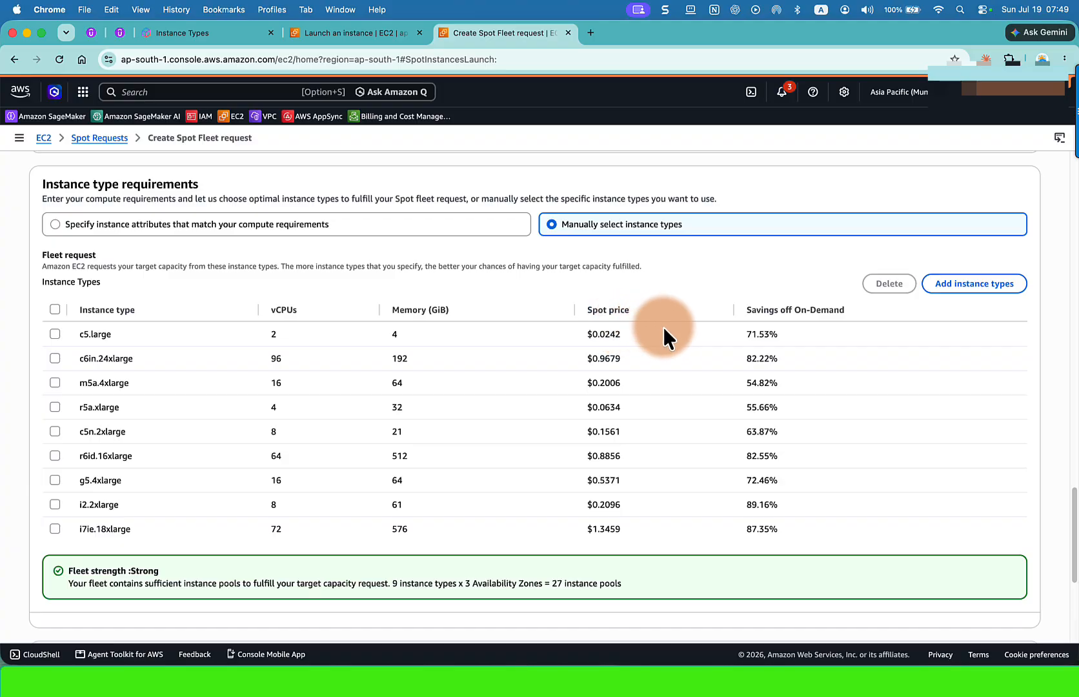
pyautogui.moveTo(778, 335); pyautogui.dragTo(743, 331)
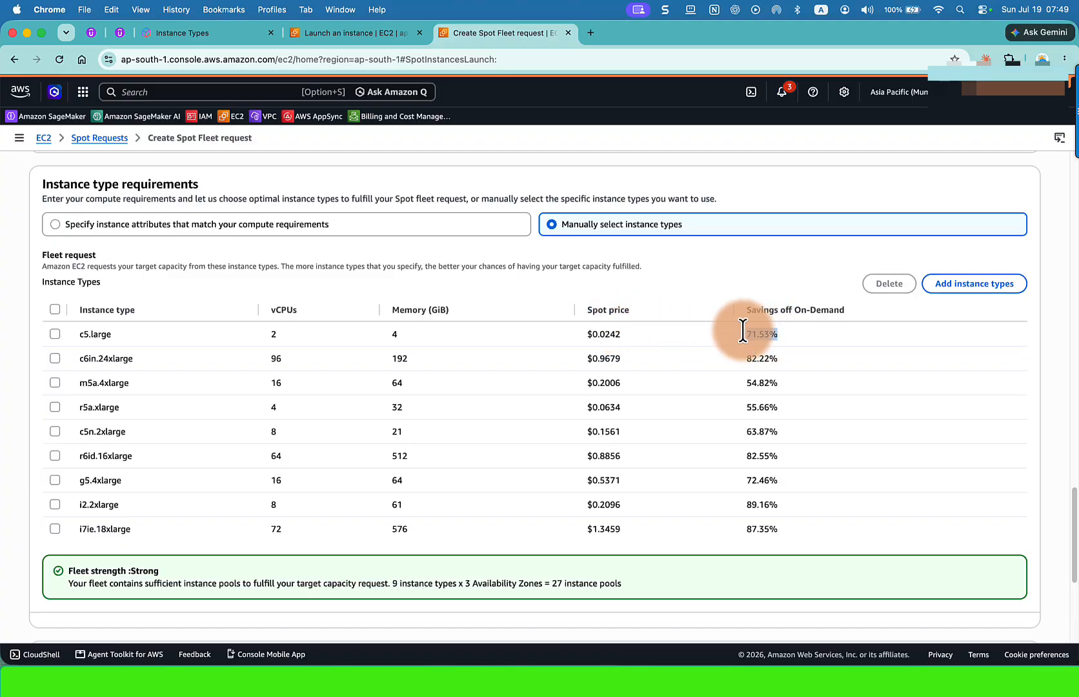
pyautogui.click(54, 334)
# Review the fleet's settings and estimated savings with the price capacity optimized strategy, and launch the Spot Fleet request
pyautogui.scroll(5, 124, 366)
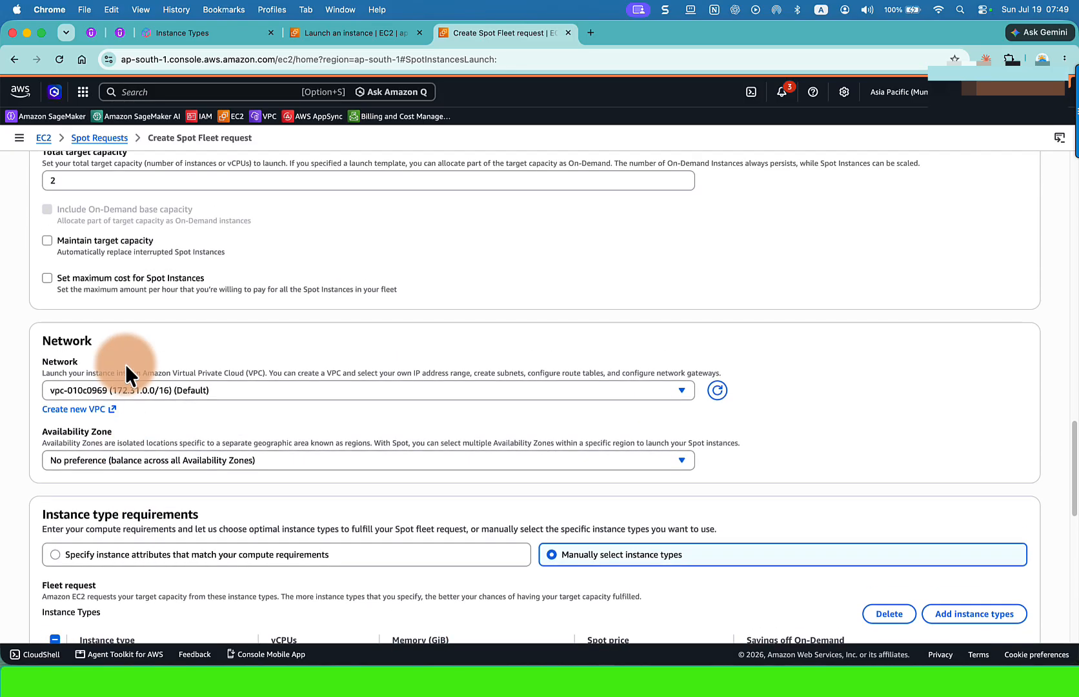
pyautogui.scroll(-6, 126, 358)
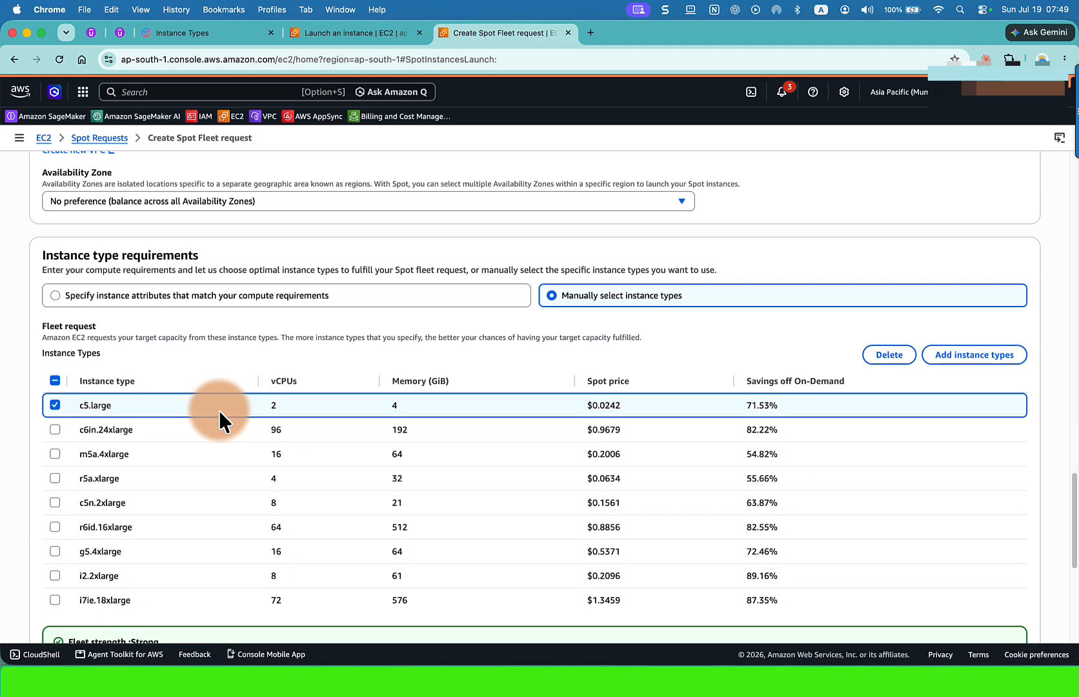
pyautogui.scroll(-6, 219, 409)
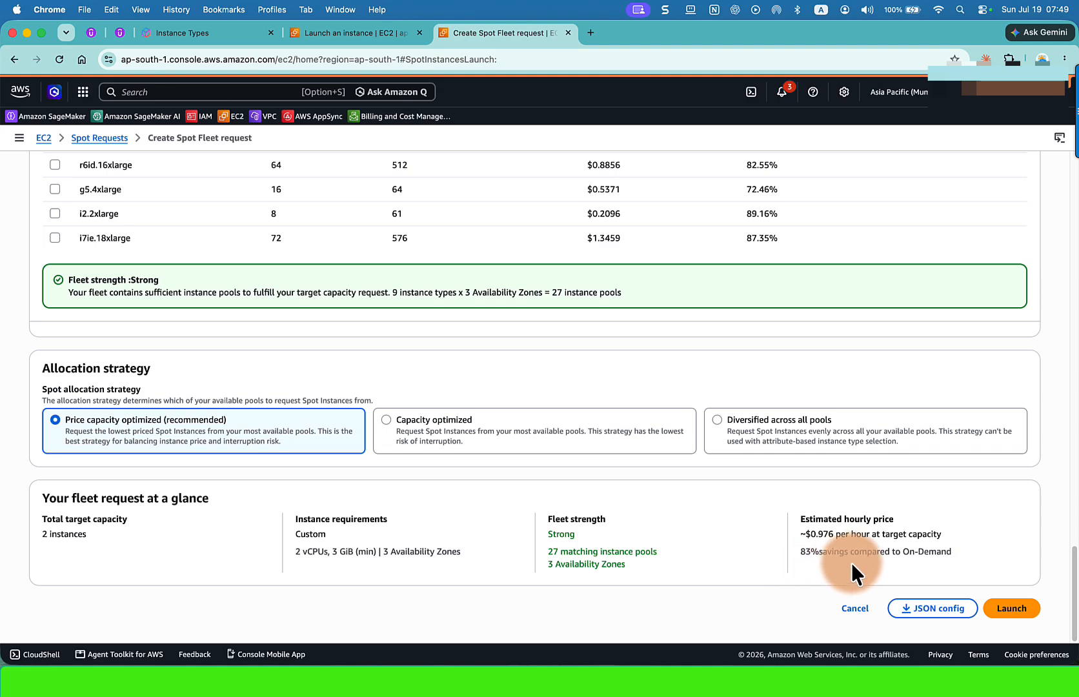
pyautogui.moveTo(936, 552); pyautogui.dragTo(793, 553)
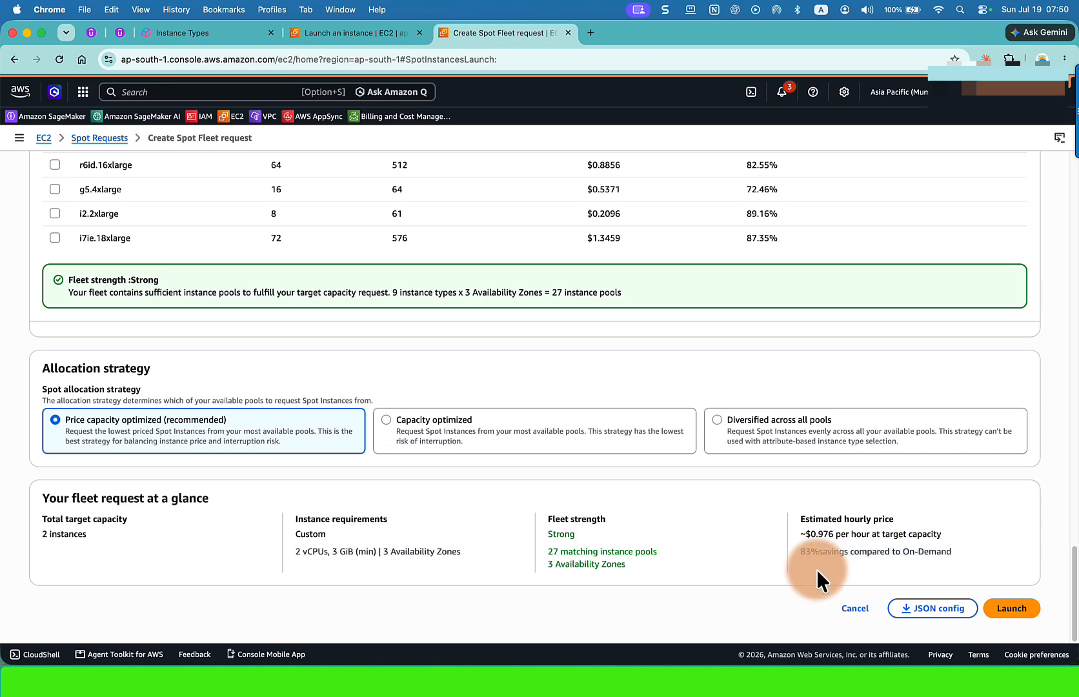
pyautogui.moveTo(969, 550); pyautogui.dragTo(852, 553)
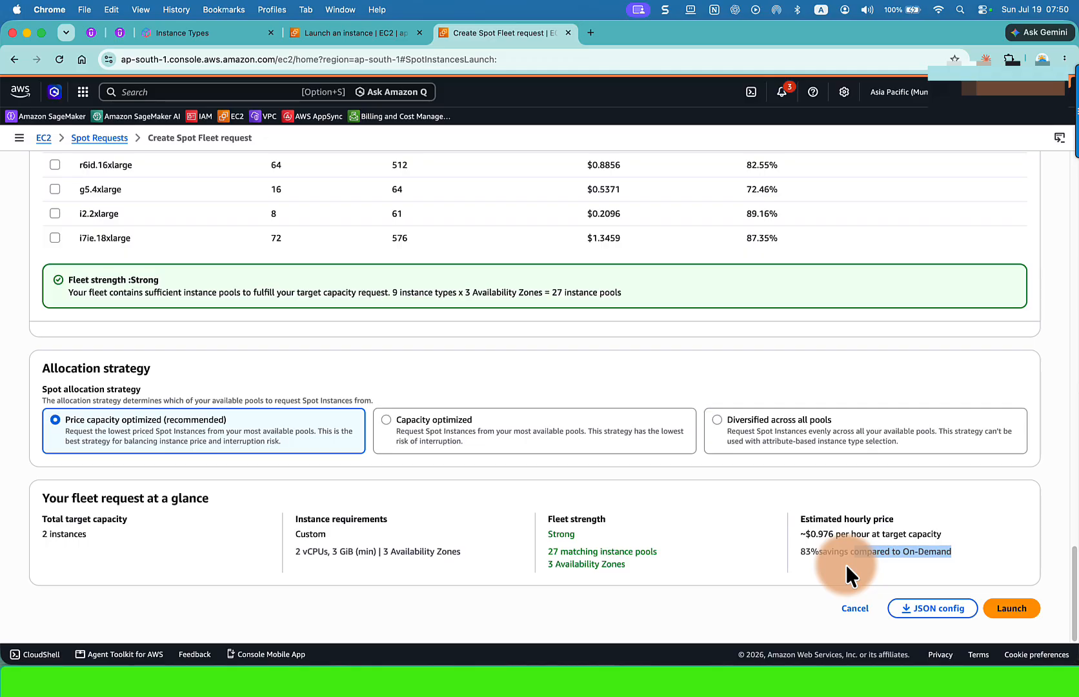
pyautogui.click(757, 516)
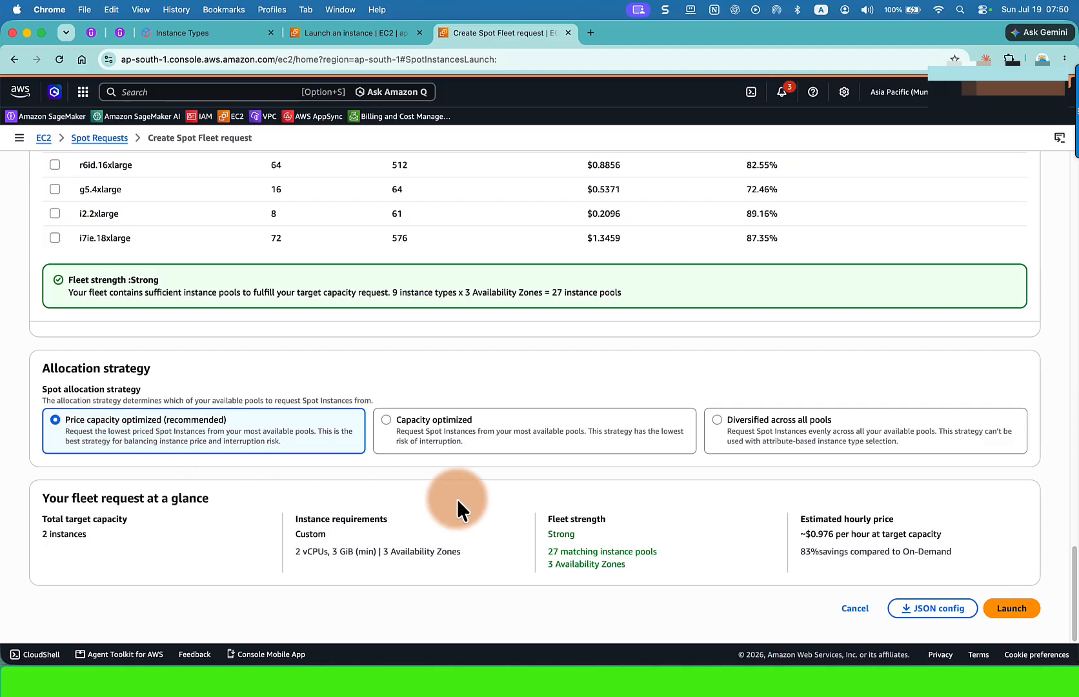
pyautogui.click(988, 608)
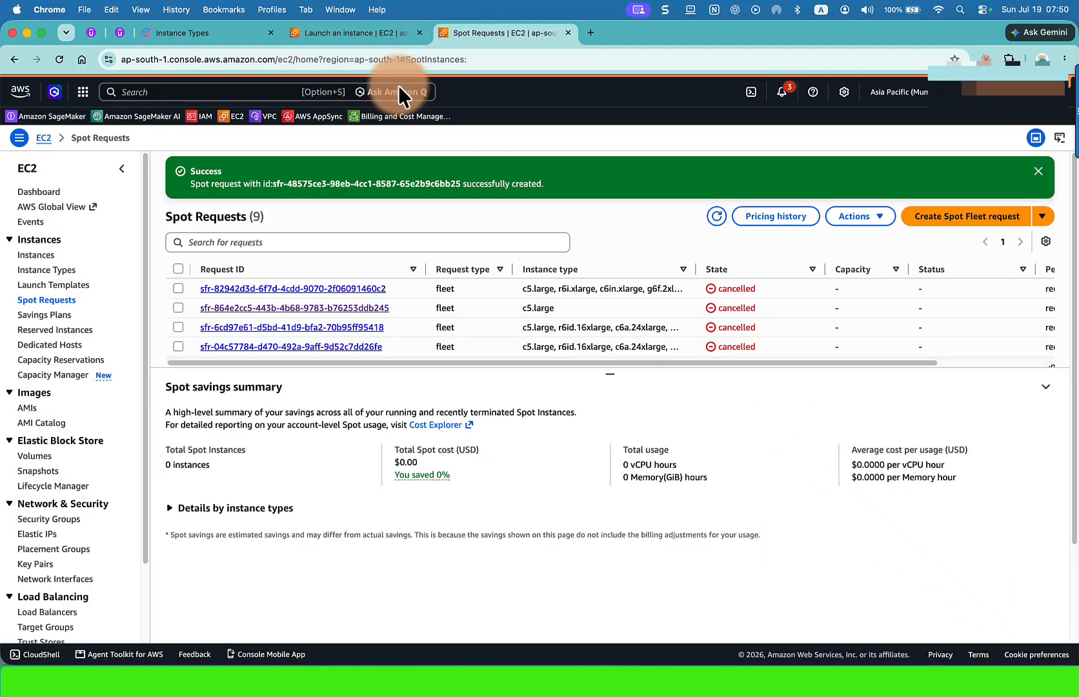
# Open the EC2 instances list, select the running spot-instance, and check its system status
pyautogui.click(341, 33)
pyautogui.click(321, 222)
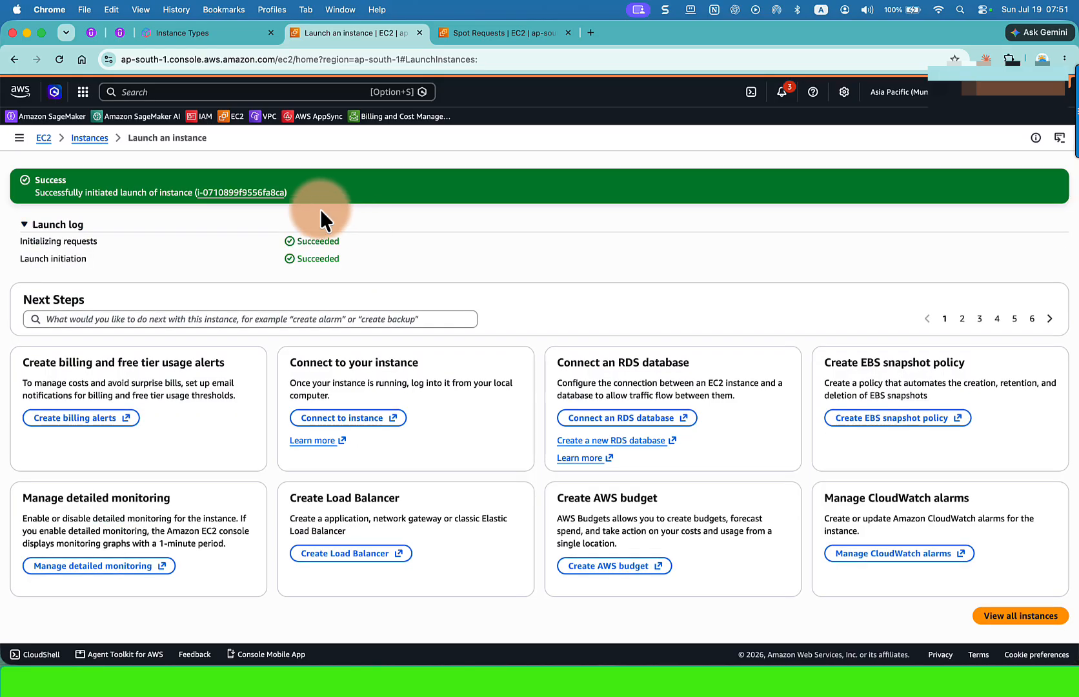
pyautogui.click(102, 140)
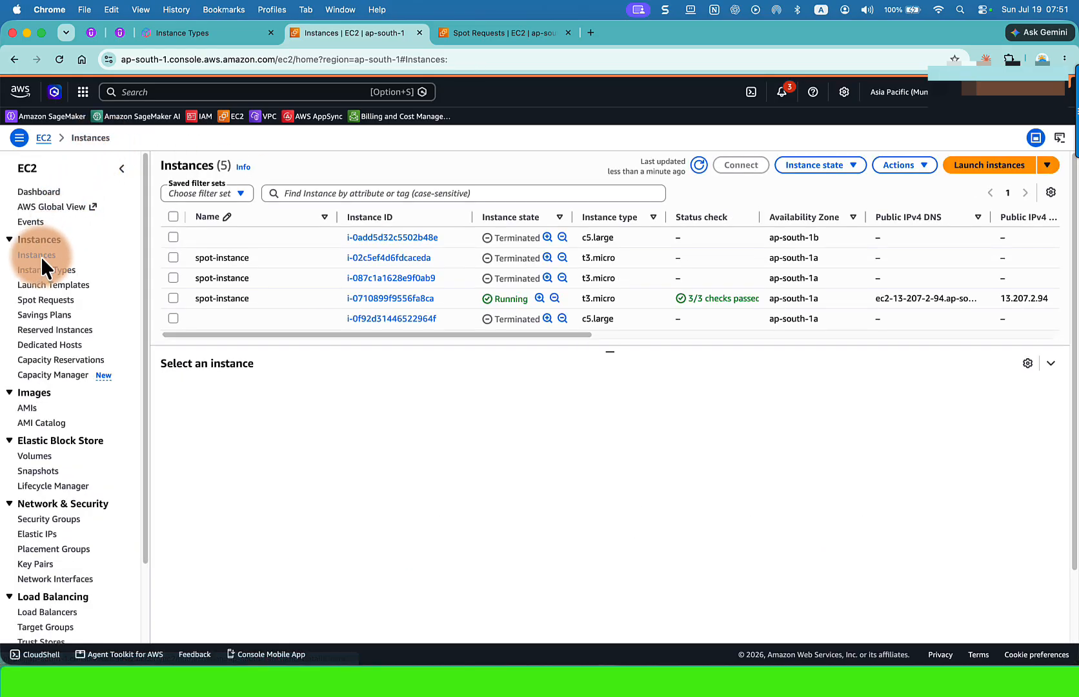
pyautogui.scroll(3, 41, 261)
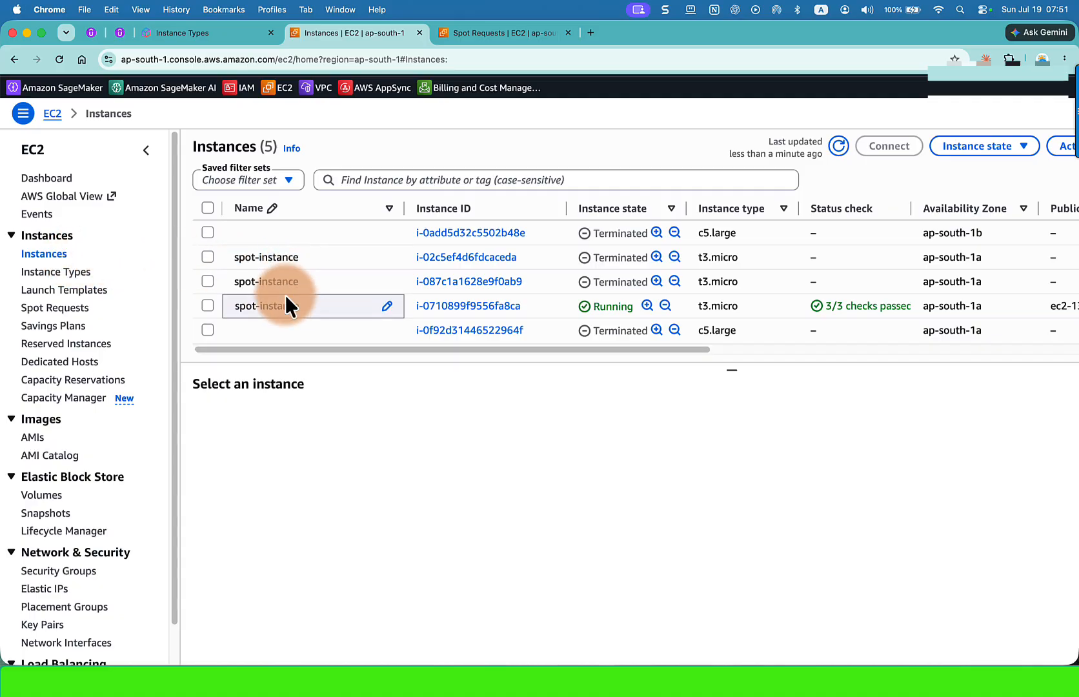
pyautogui.click(206, 306)
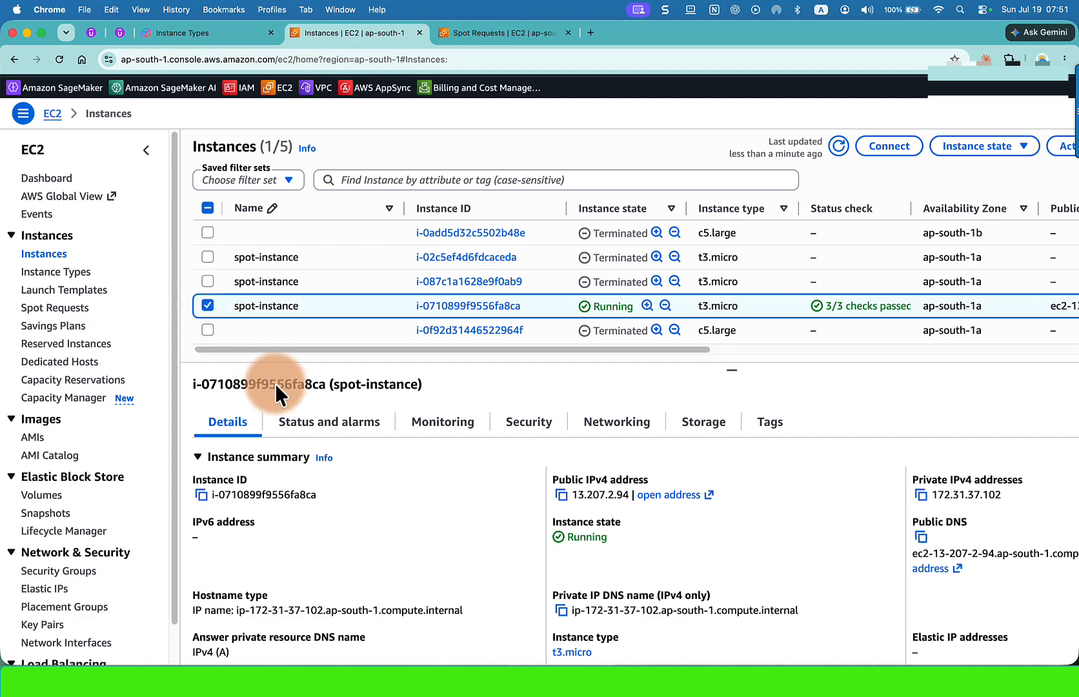
pyautogui.click(313, 424)
pyautogui.tripleClick(206, 515)
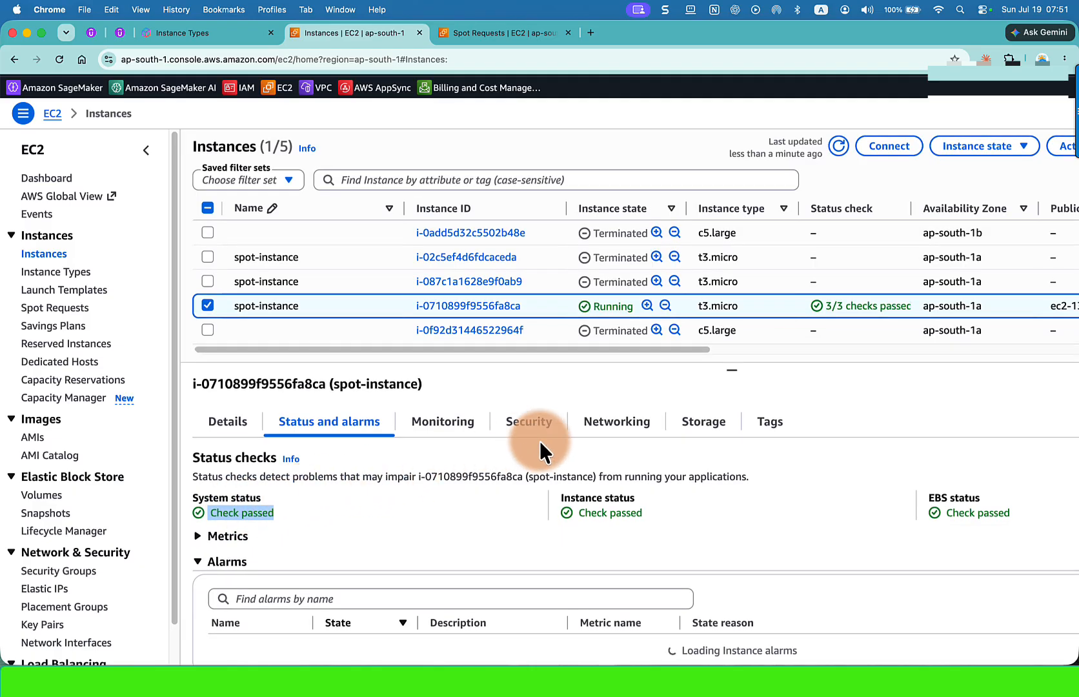
pyautogui.click(615, 423)
pyautogui.scroll(-3, 526, 512)
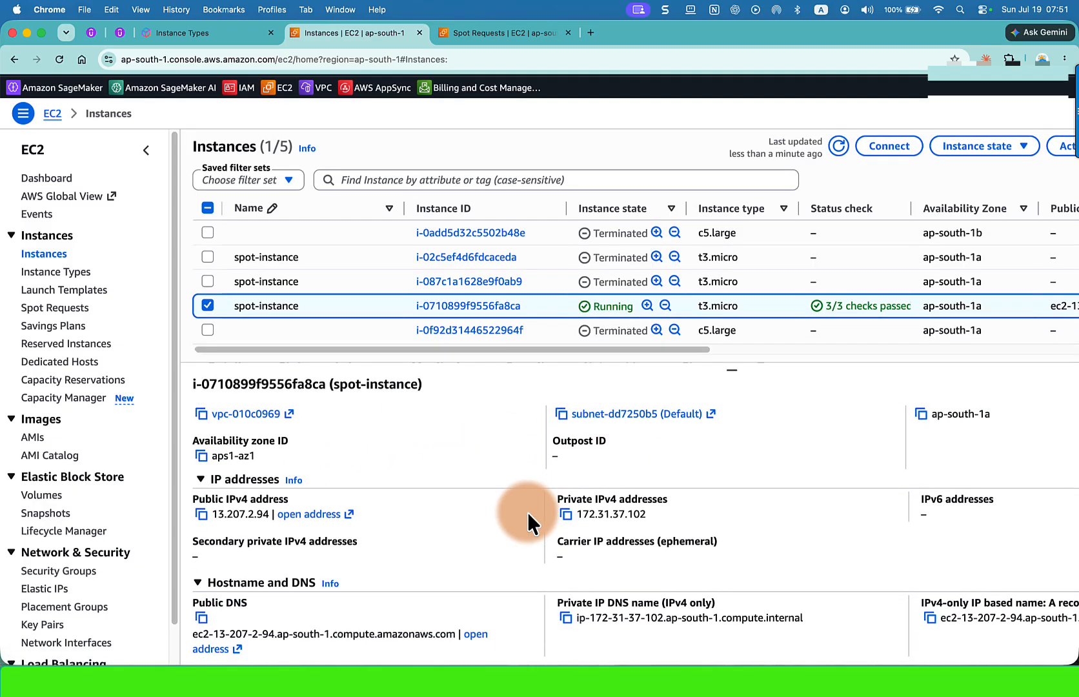
pyautogui.click(201, 499)
pyautogui.click(590, 33)
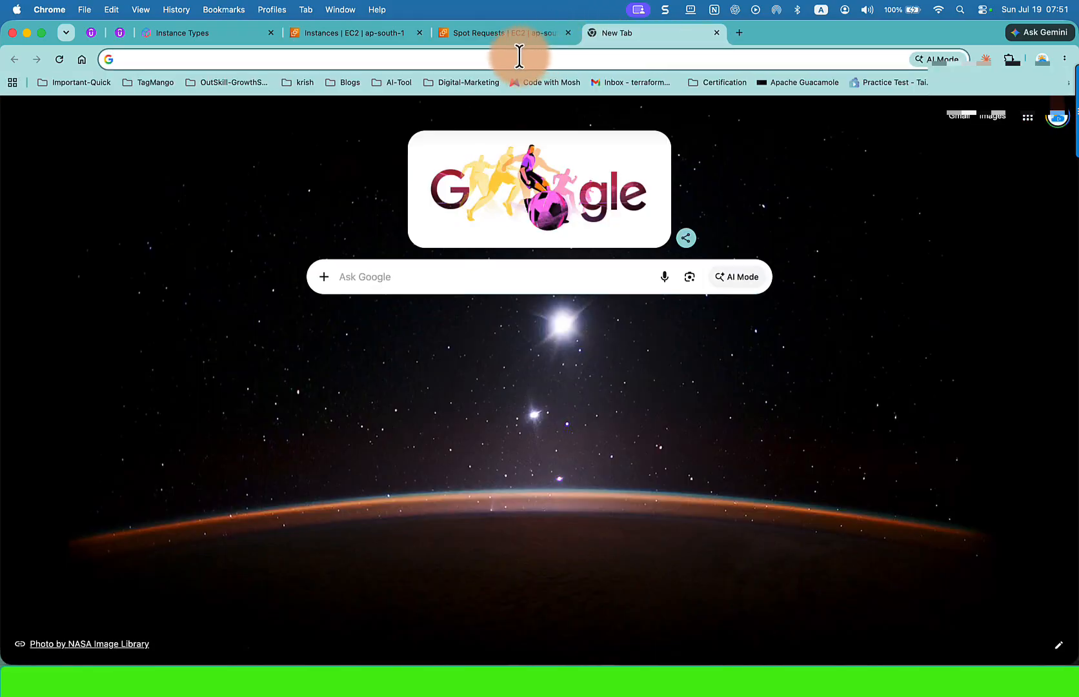
pyautogui.write('http://')
pyautogui.press('super+v')
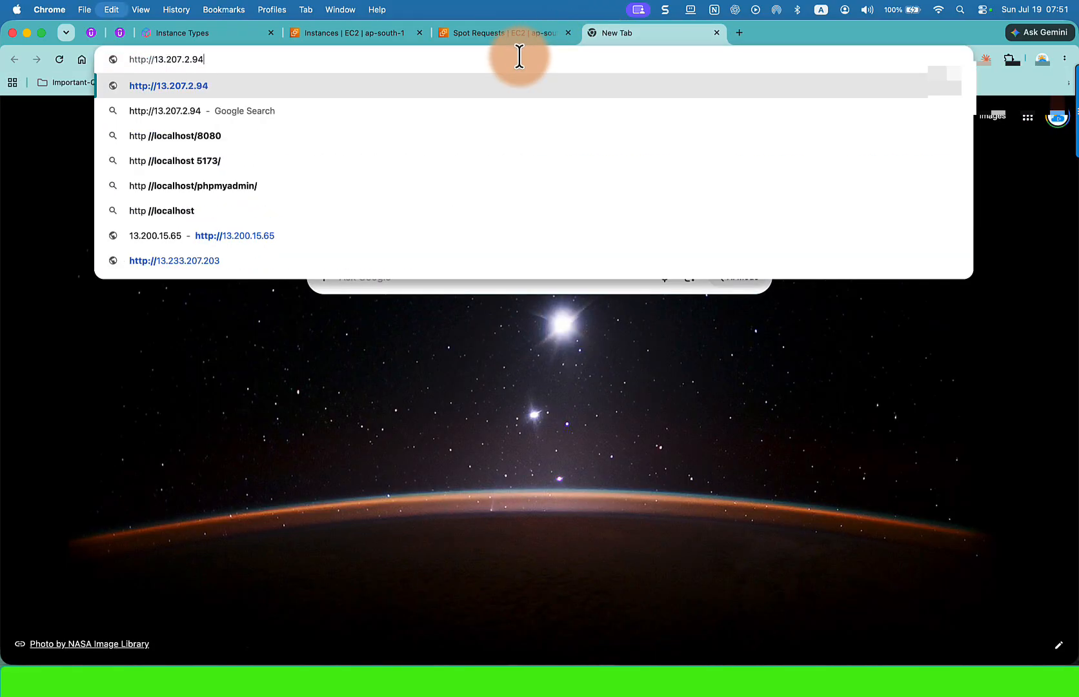
pyautogui.press('Return')
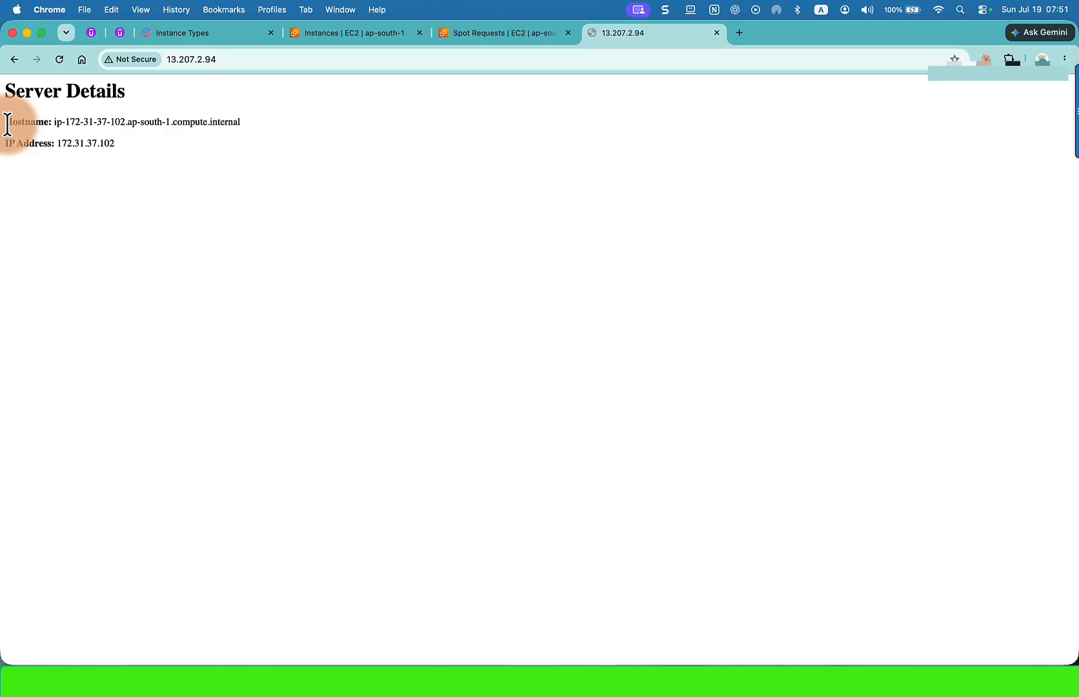
# Examine the hostname and IP address on the spot-instance's Server Details page
pyautogui.moveTo(7, 123); pyautogui.dragTo(241, 122)
pyautogui.moveTo(89, 121); pyautogui.dragTo(224, 121)
pyautogui.click(139, 159)
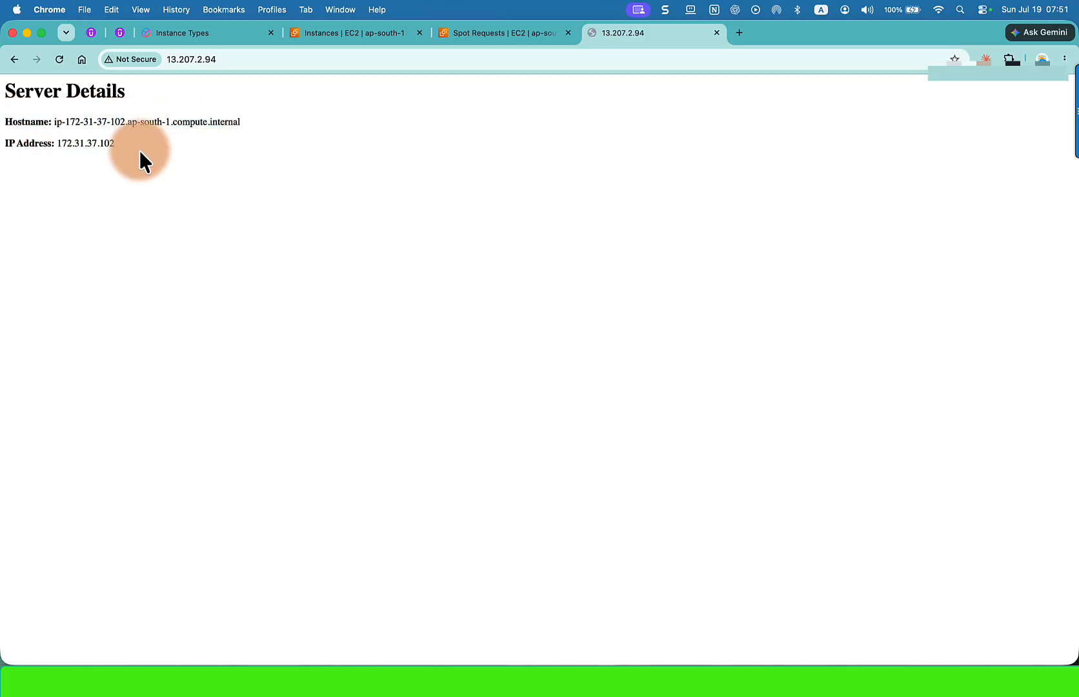
pyautogui.moveTo(59, 145); pyautogui.dragTo(97, 144)
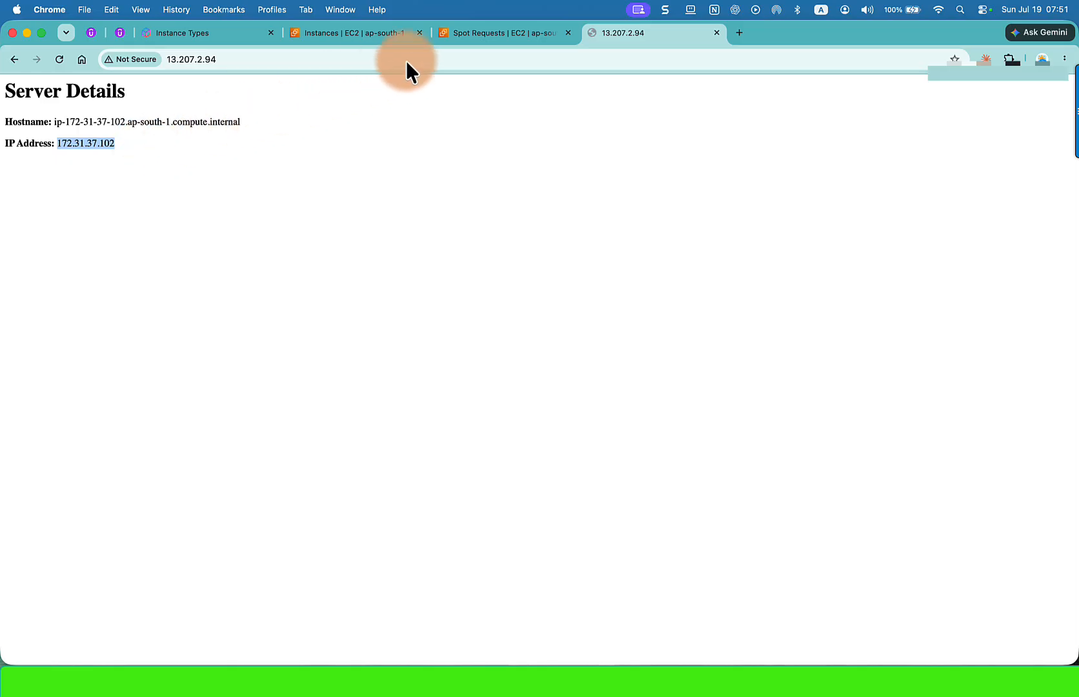
# Reload the Spot Requests list, enlarge the list area, and select the active fleet request
pyautogui.click(488, 34)
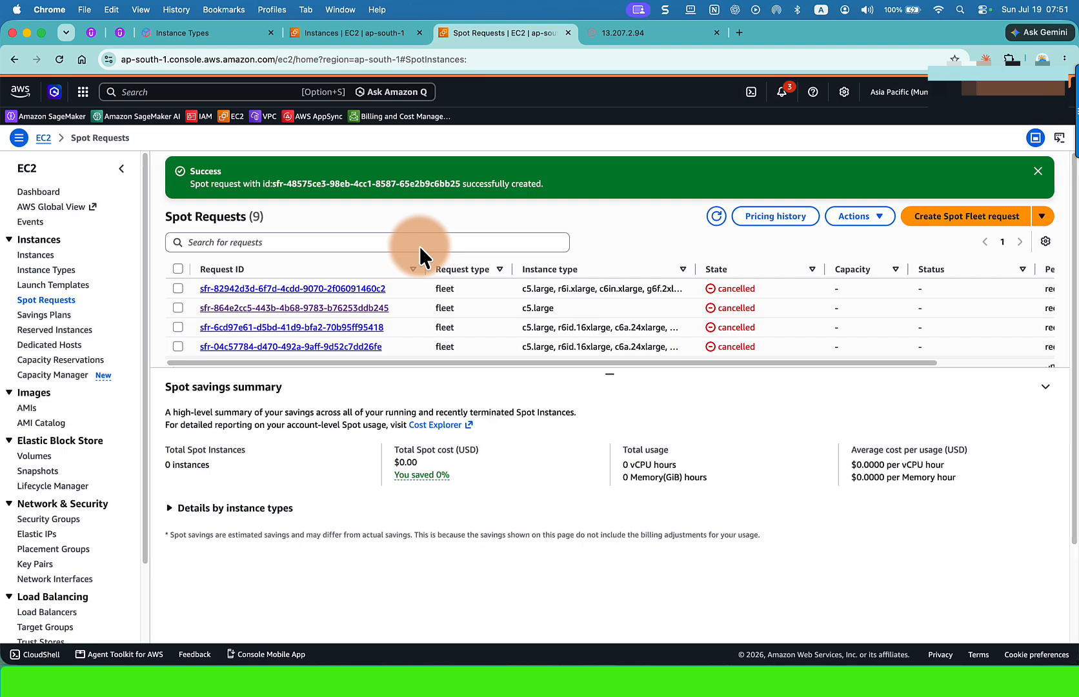
pyautogui.click(375, 35)
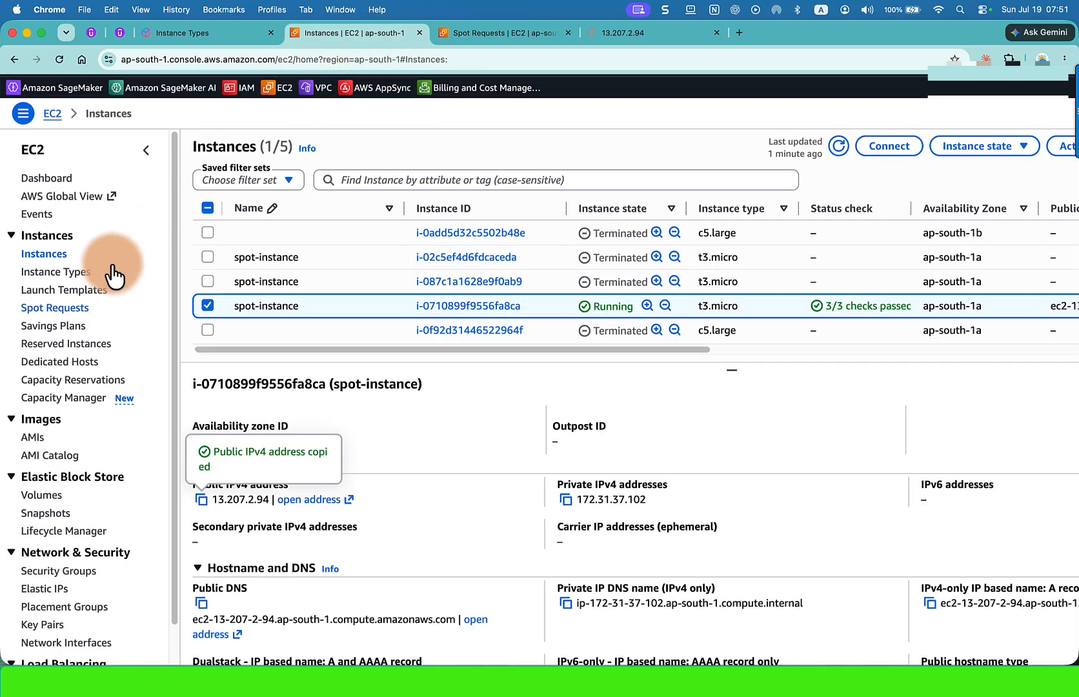
pyautogui.click(59, 310)
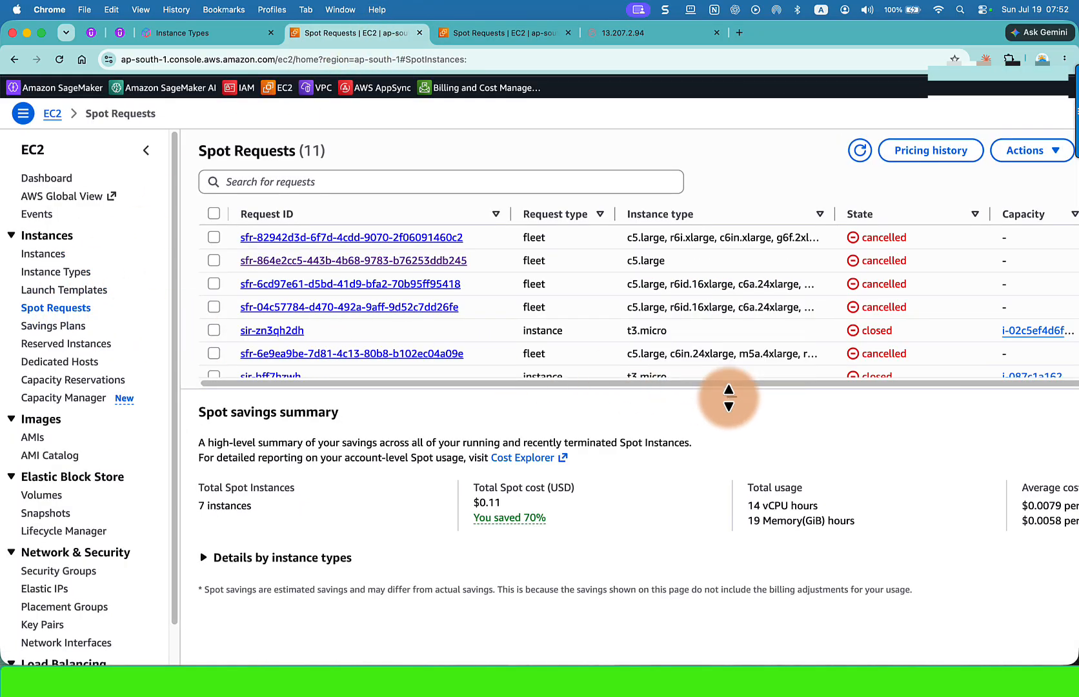
pyautogui.moveTo(727, 397); pyautogui.dragTo(732, 615)
pyautogui.click(904, 427)
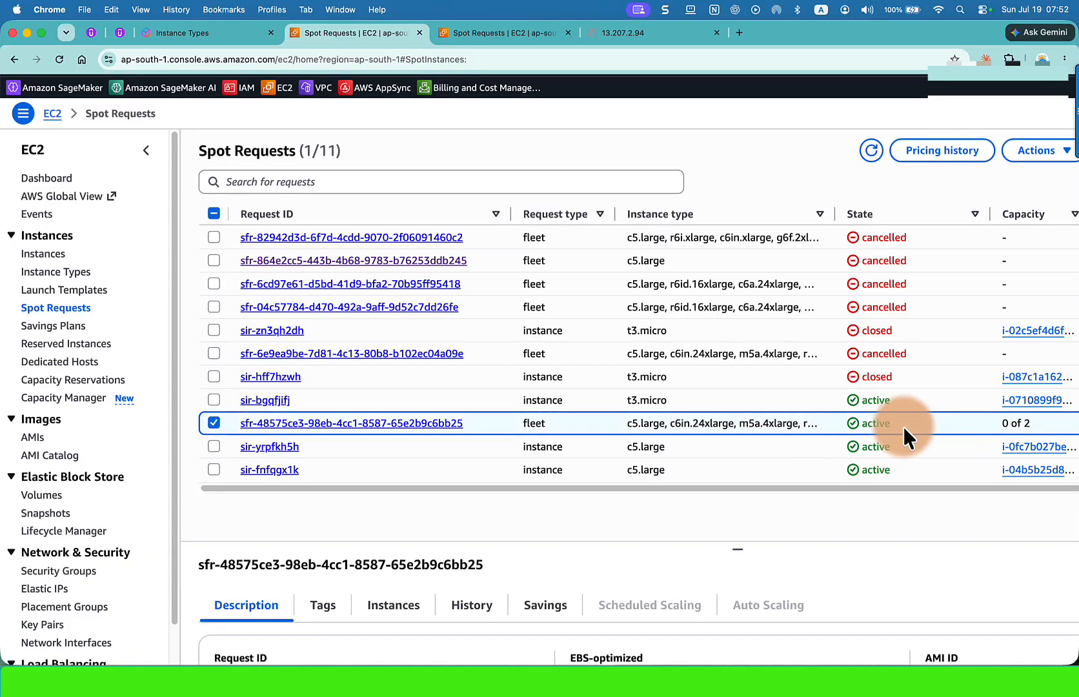
# Narrow the Request ID and Request type columns and check the active fleet's capacity and status
pyautogui.doubleClick(833, 33)
pyautogui.doubleClick(833, 33)
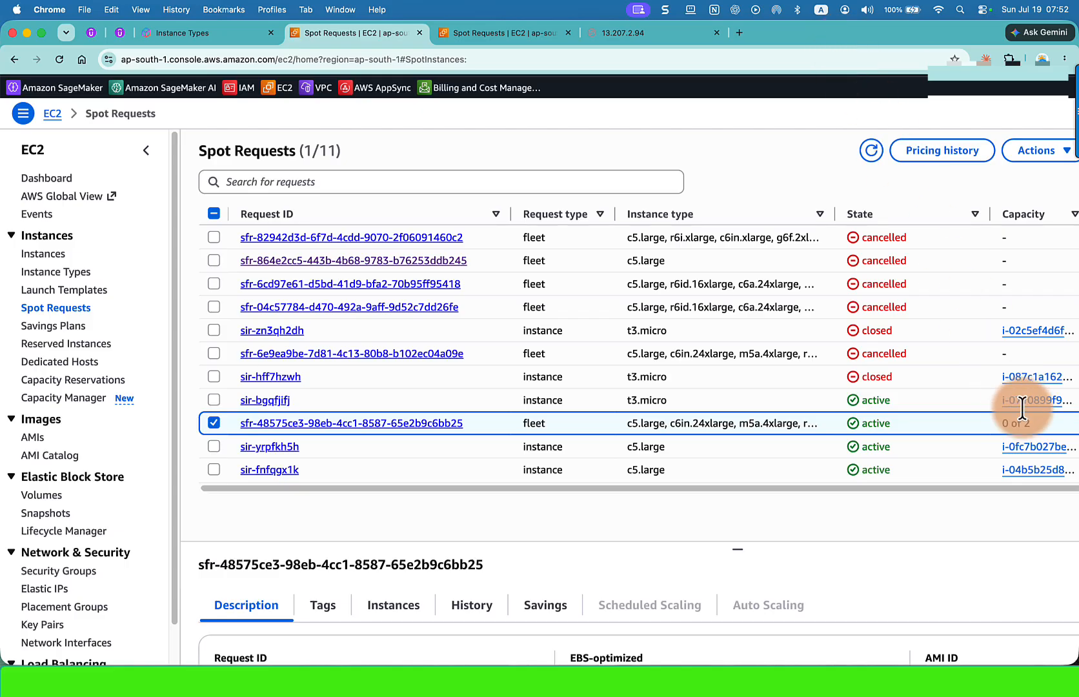
pyautogui.tripleClick(1006, 428)
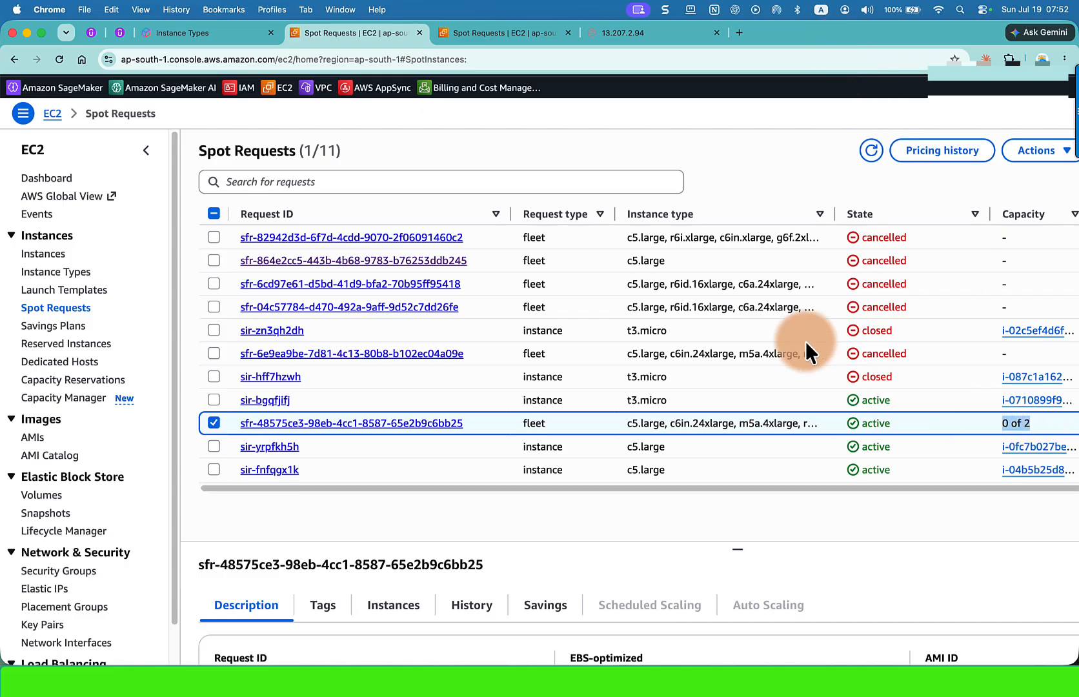
pyautogui.moveTo(515, 216); pyautogui.dragTo(476, 216)
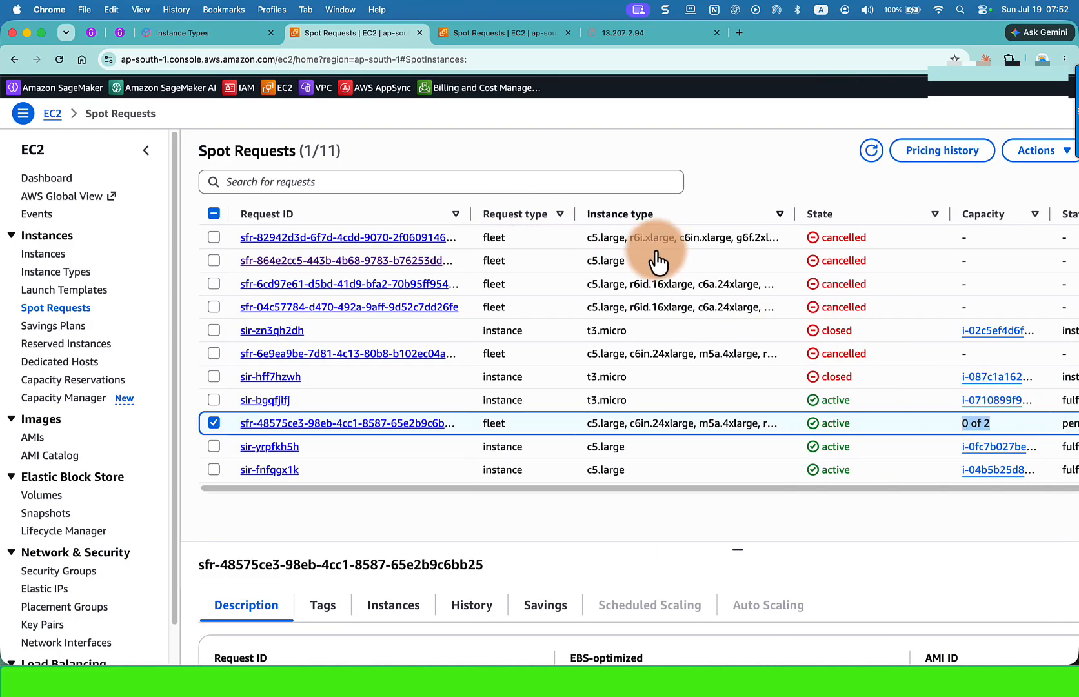
pyautogui.moveTo(576, 210); pyautogui.dragTo(555, 213)
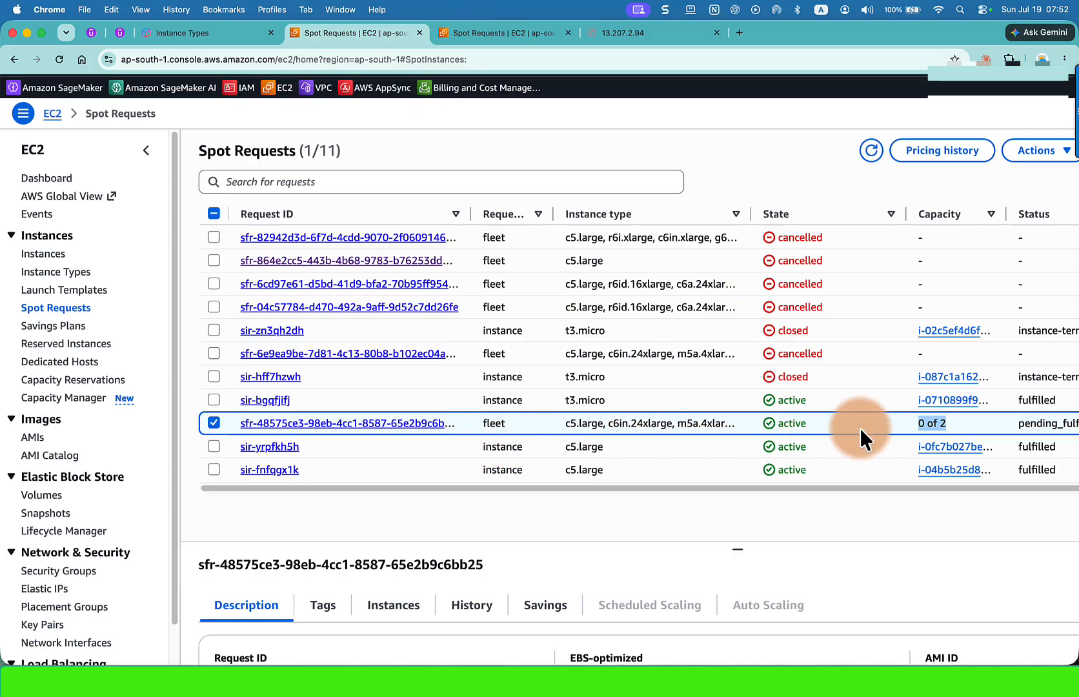
pyautogui.click(835, 426)
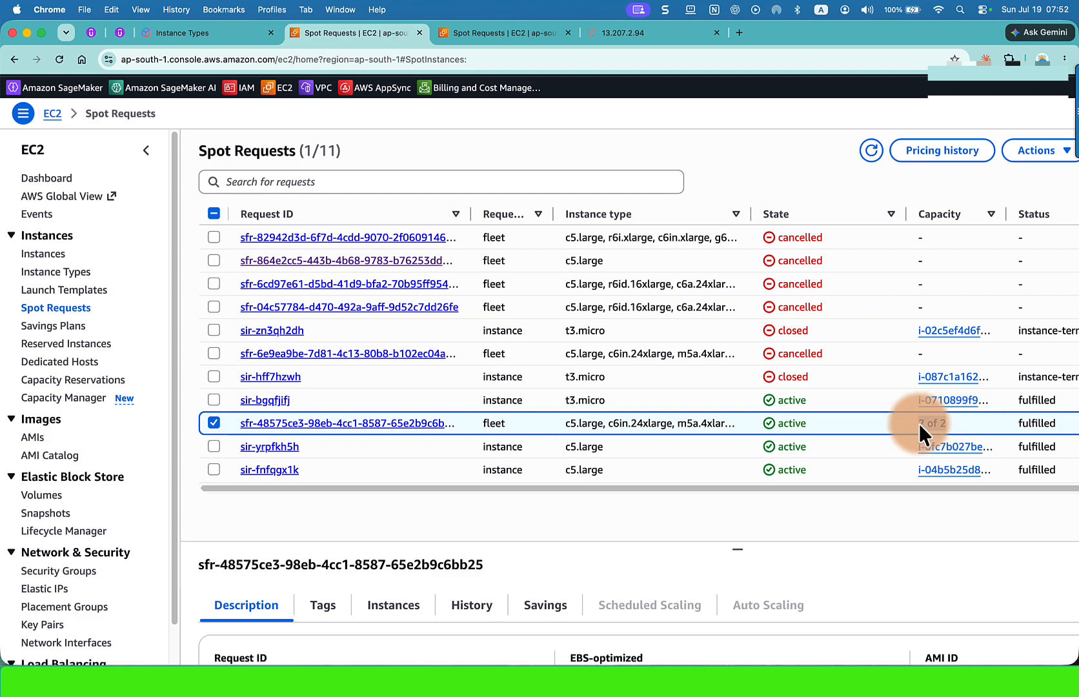
# Replace the fleet selection with the c5.large instance request sir-yrpfkh5h and review its description in an enlarged details area
pyautogui.click(212, 421)
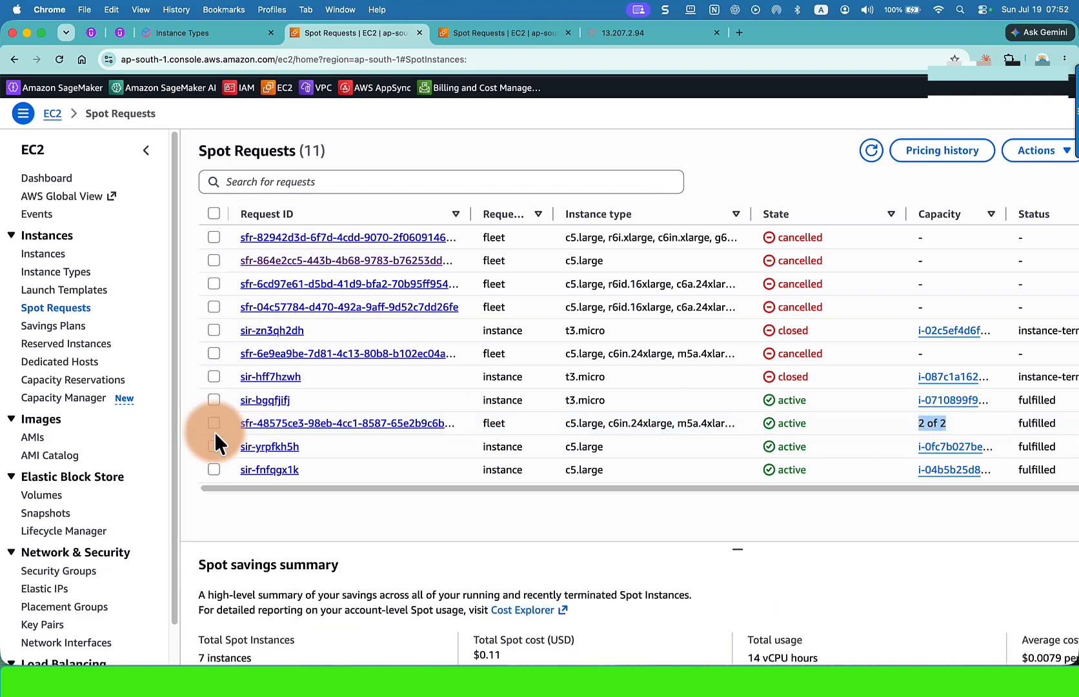
pyautogui.click(216, 444)
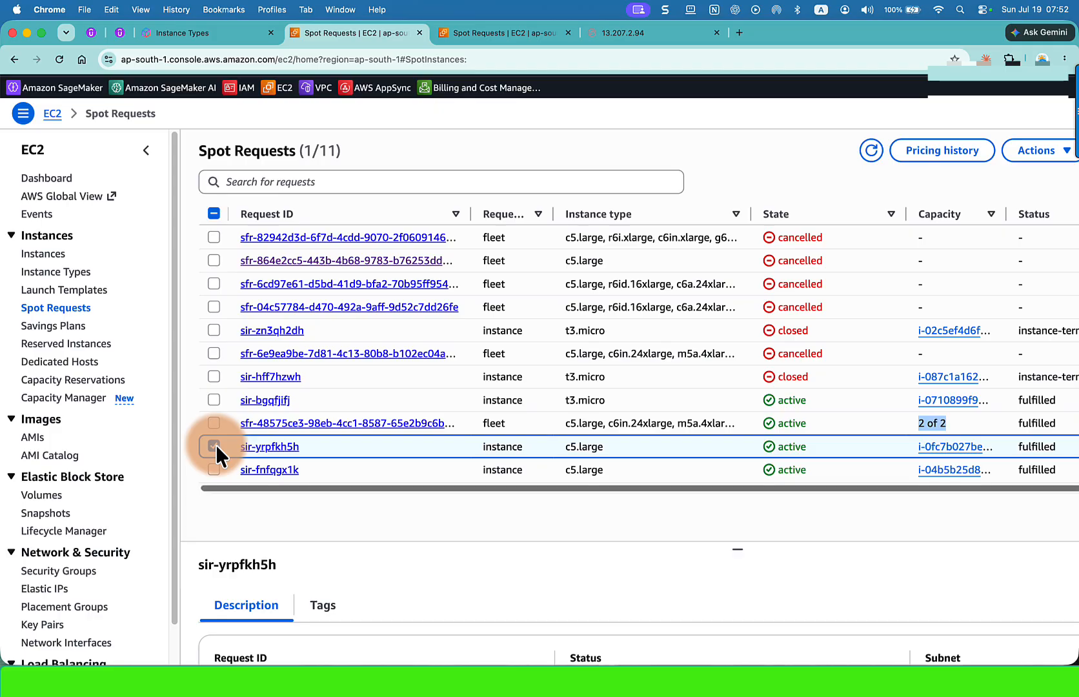
pyautogui.moveTo(733, 548); pyautogui.dragTo(736, 510)
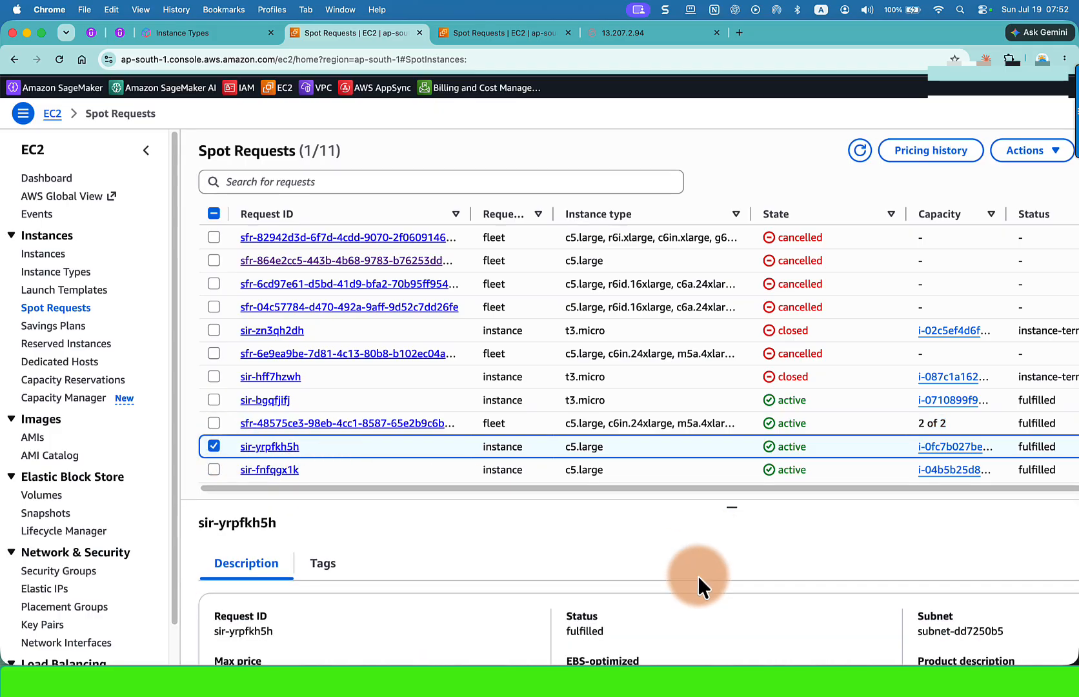
pyautogui.scroll(-4, 698, 576)
pyautogui.scroll(5, 698, 576)
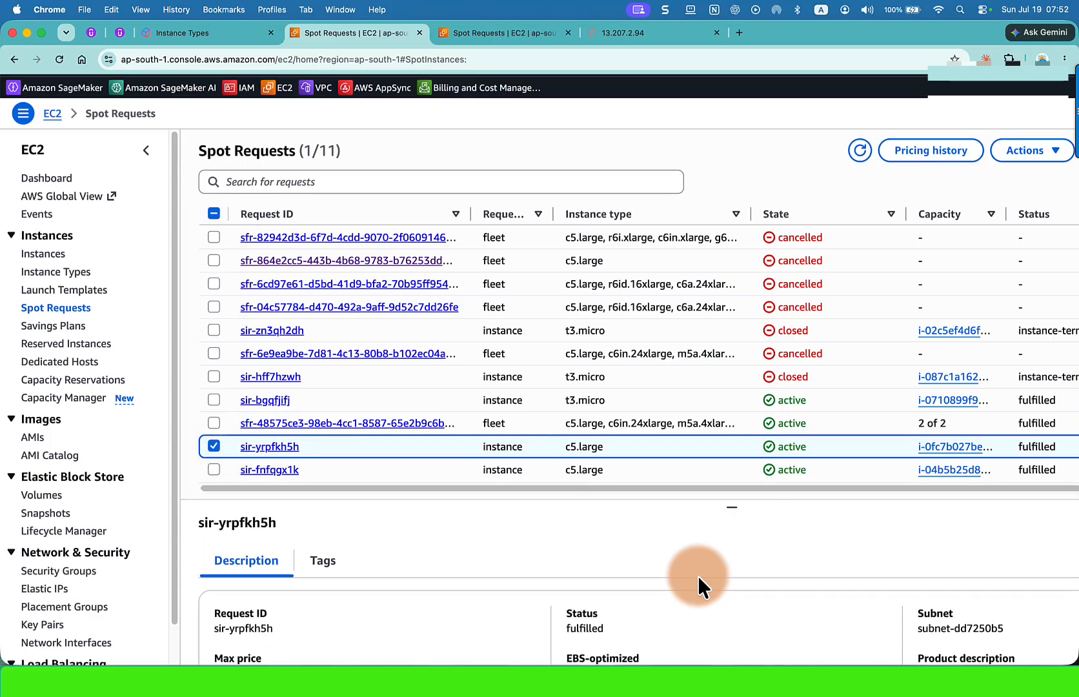
pyautogui.scroll(-5, 651, 541)
pyautogui.scroll(3, 613, 514)
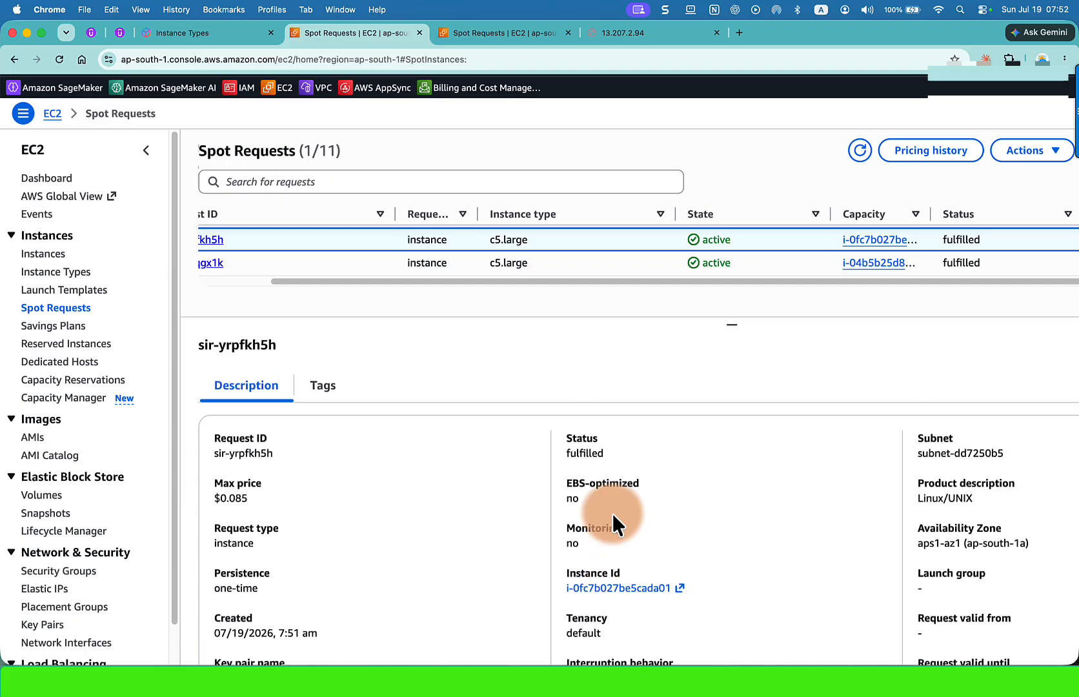
pyautogui.scroll(-3, 613, 513)
pyautogui.scroll(3, 613, 514)
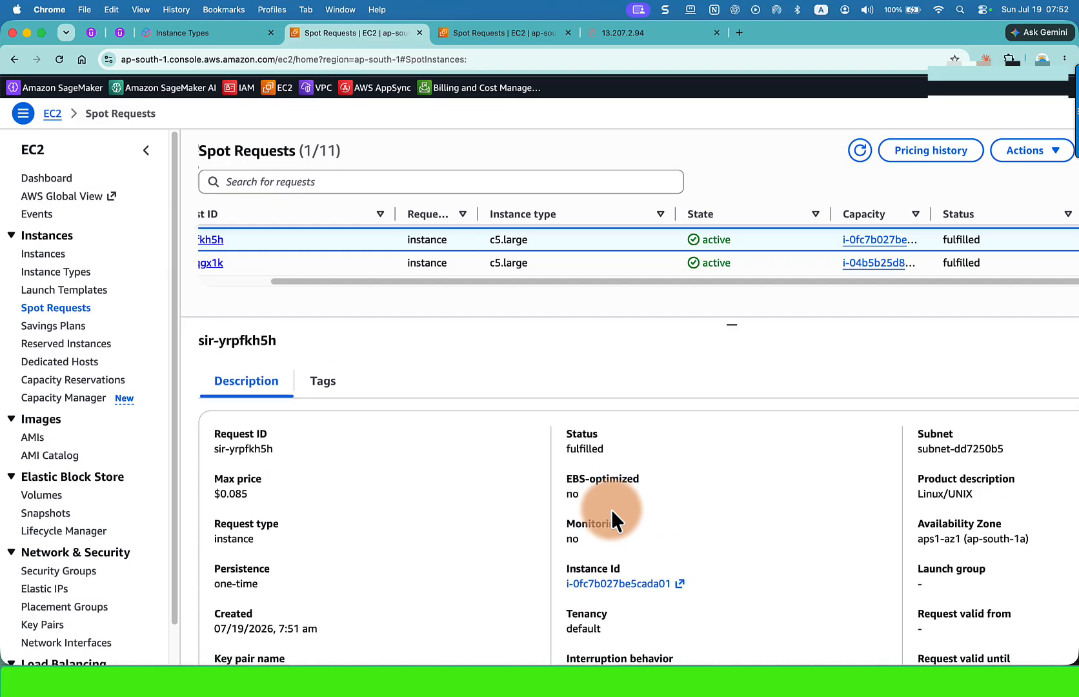
# In the EC2 instances list, name both the running and the terminated c5.large instances in ap-south-1a spot-fleet
pyautogui.click(481, 34)
pyautogui.click(48, 256)
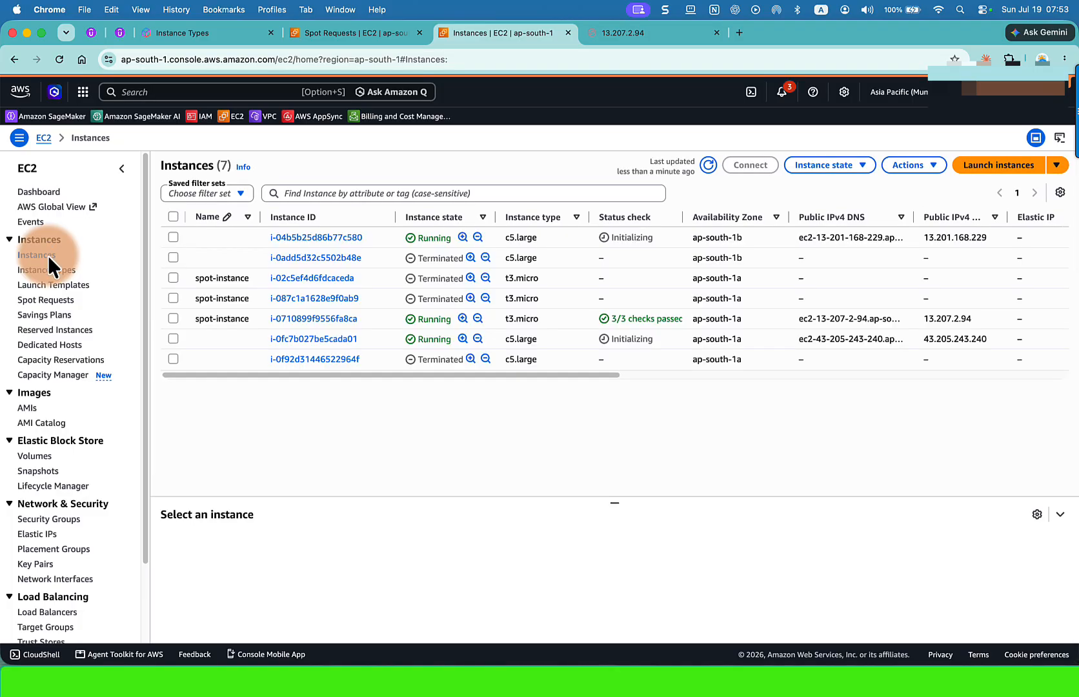
pyautogui.click(171, 340)
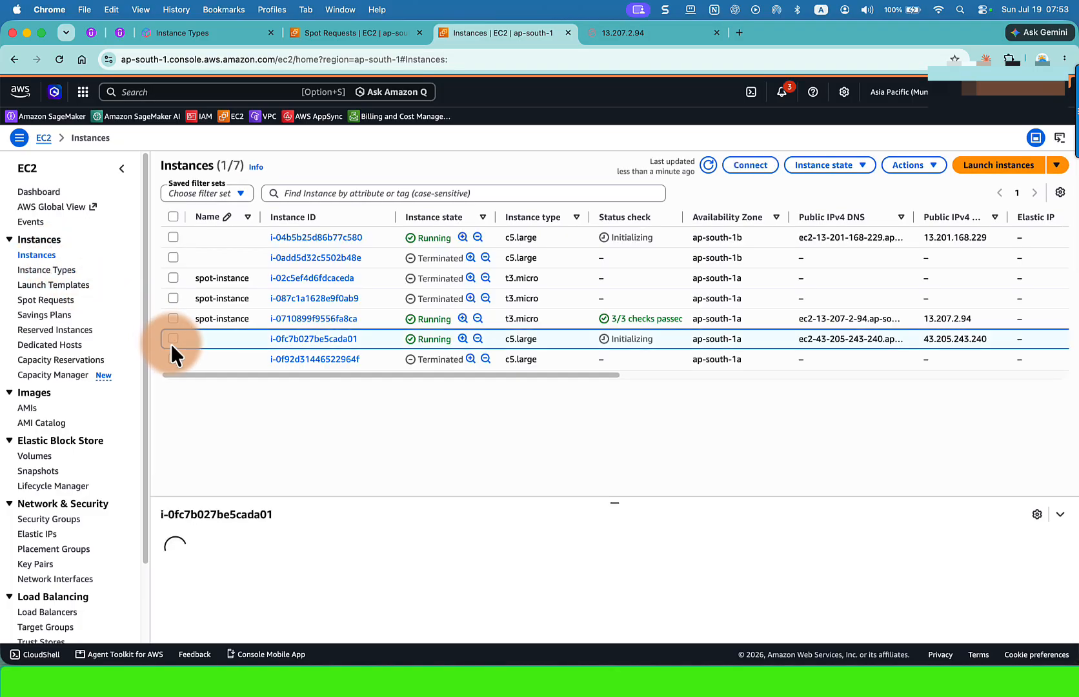
pyautogui.click(171, 359)
pyautogui.click(172, 338)
pyautogui.click(171, 358)
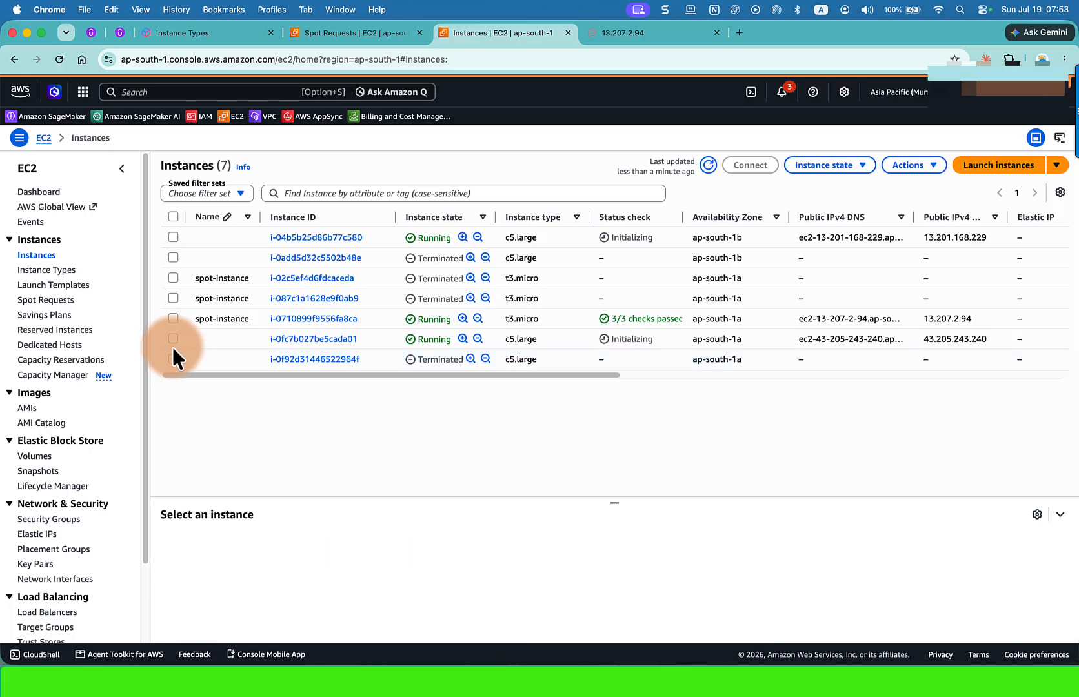
pyautogui.click(171, 338)
pyautogui.click(240, 359)
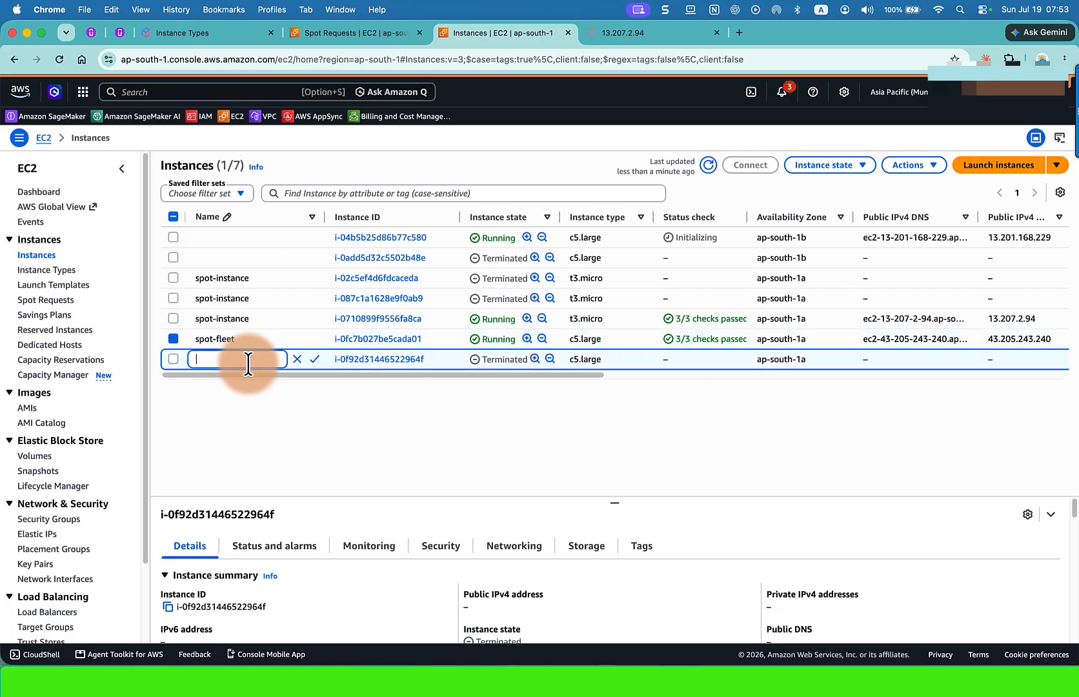
pyautogui.write('spot-fleet')
pyautogui.press('Return')
pyautogui.moveTo(613, 502); pyautogui.dragTo(621, 419)
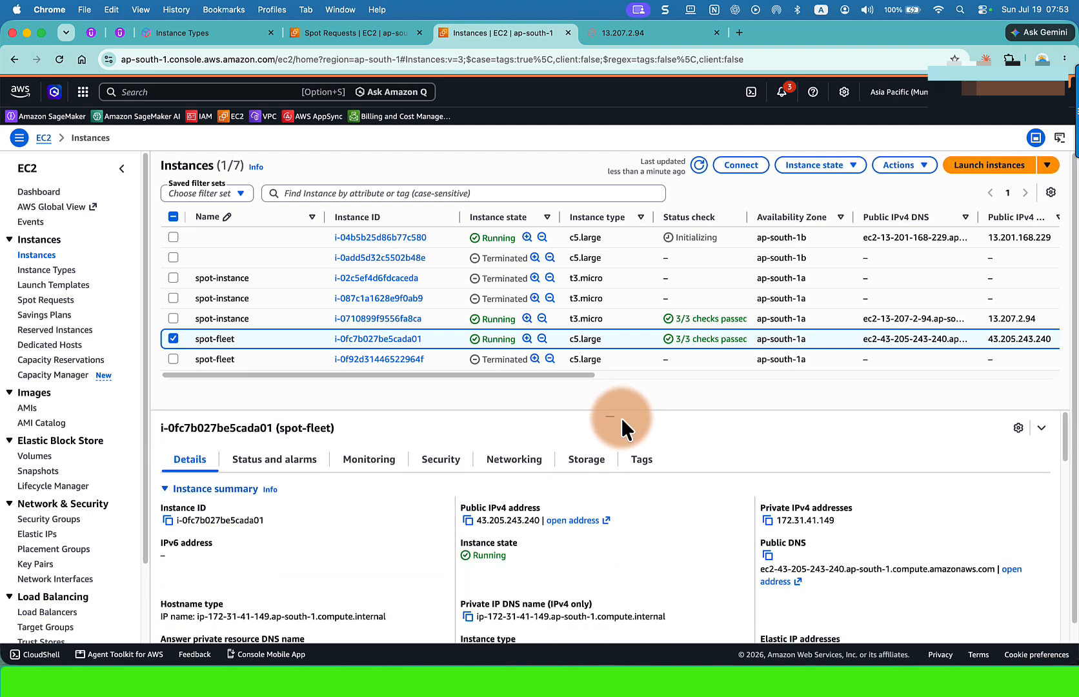
pyautogui.click(533, 459)
pyautogui.scroll(-1, 232, 529)
pyautogui.click(168, 542)
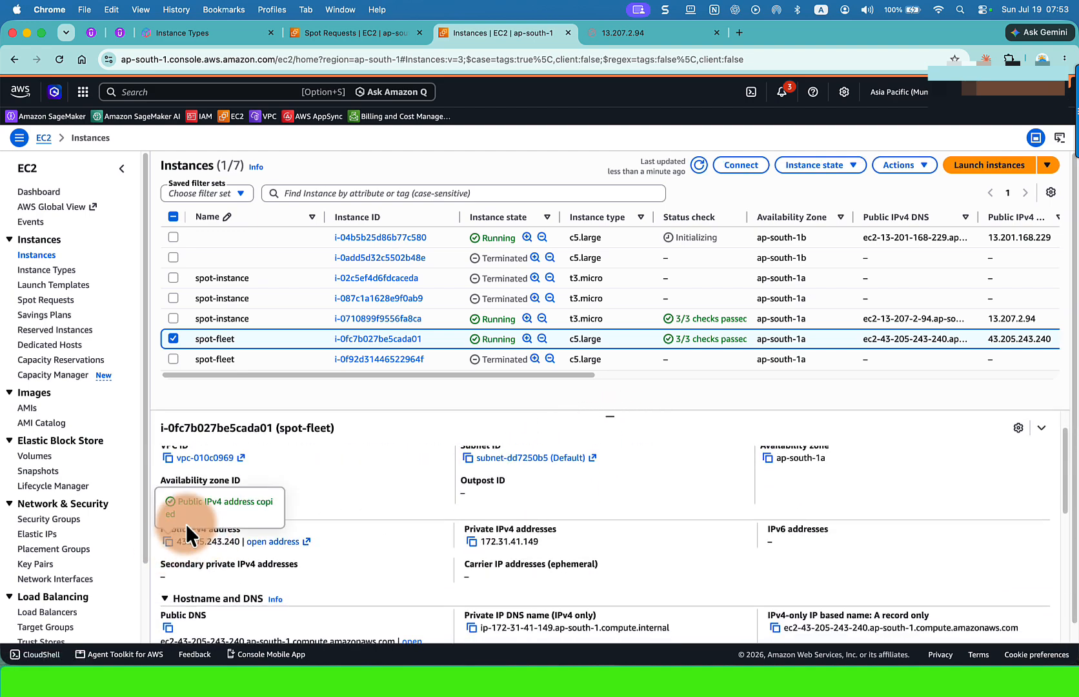
pyautogui.click(652, 36)
pyautogui.click(737, 33)
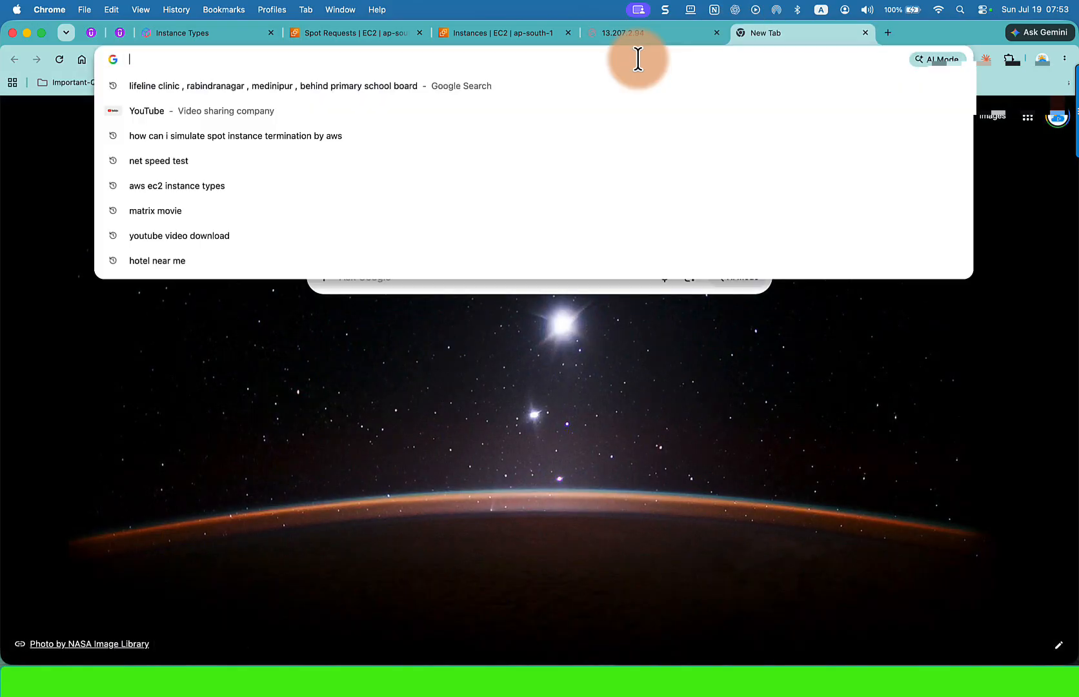
pyautogui.write('http://')
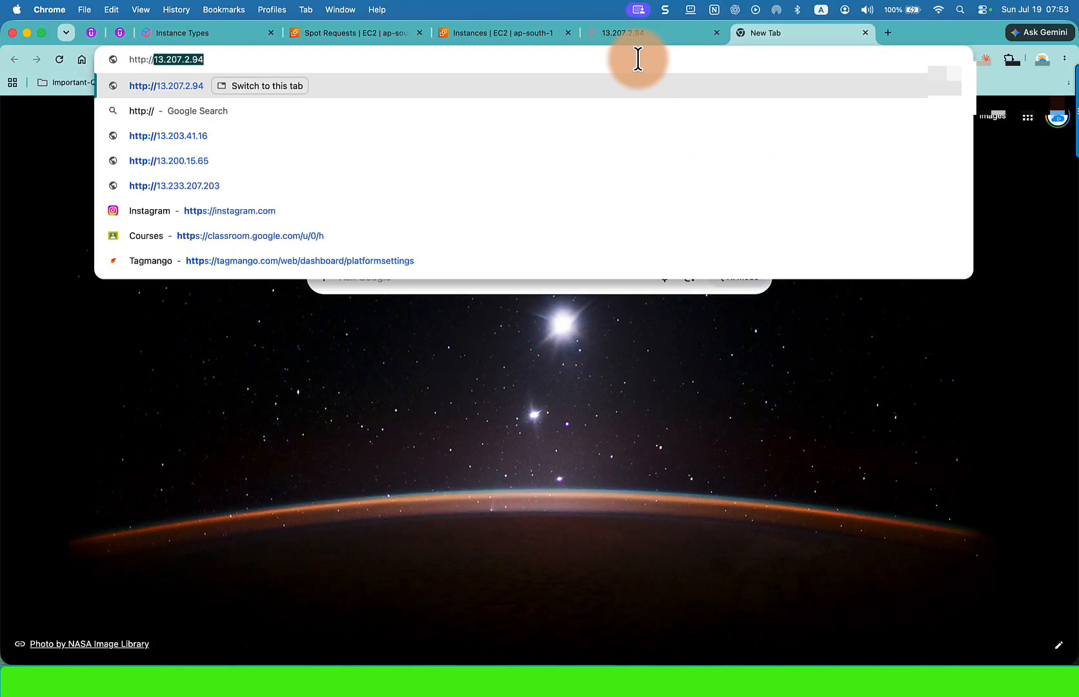
pyautogui.press('super+v')
pyautogui.press('Return')
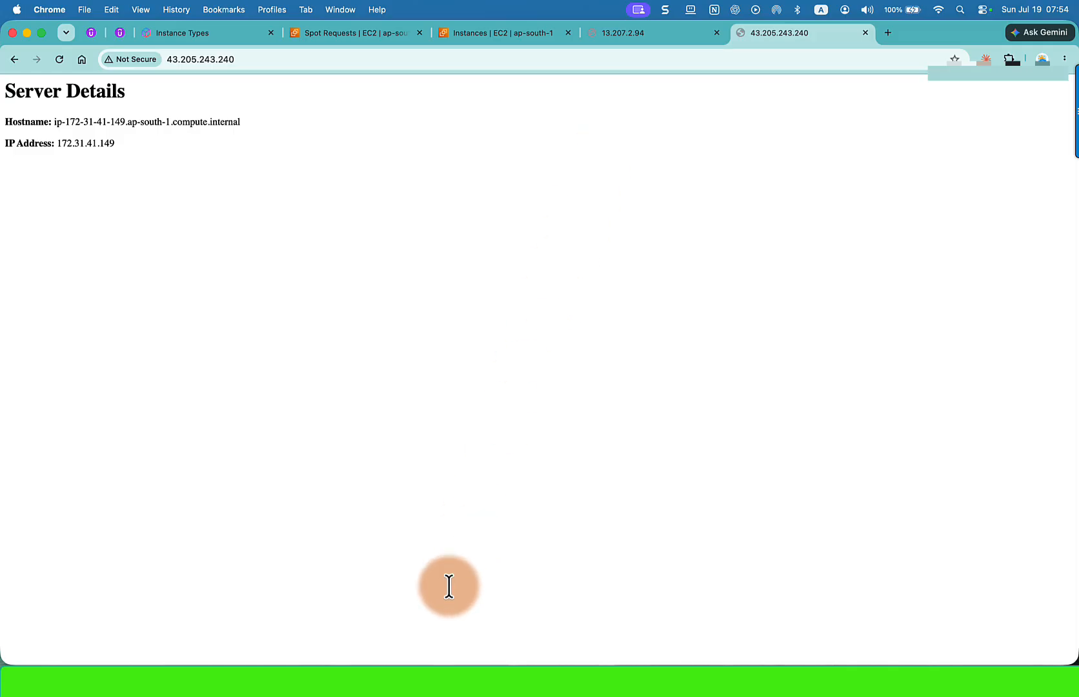
# Switch to iTerm and recall the last ssh command with key-mumbai.pem, replacing the ec2-user host address with 43.205.243.240
pyautogui.click(421, 665)
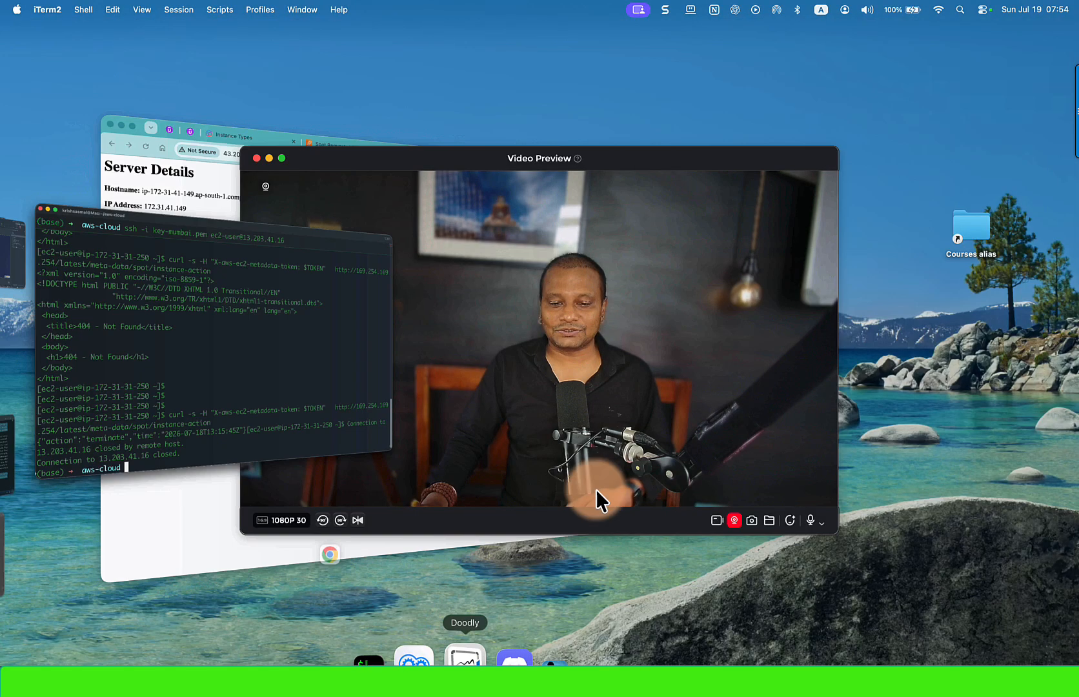
pyautogui.press('Return')
pyautogui.press('Return')
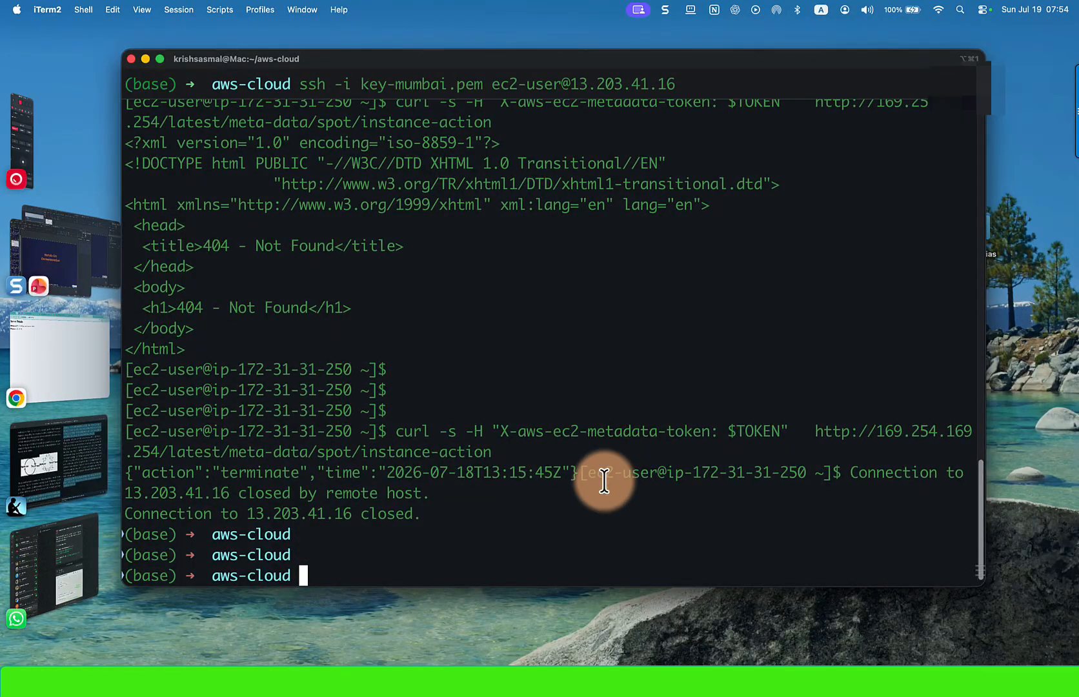
pyautogui.press('Up')
pyautogui.press('BackSpace')
pyautogui.press('BackSpace')
pyautogui.press('BackSpace')
pyautogui.press('BackSpace')
pyautogui.press('BackSpace')
pyautogui.press('BackSpace')
pyautogui.press('BackSpace')
pyautogui.press('BackSpace')
pyautogui.press('BackSpace')
pyautogui.press('BackSpace')
pyautogui.press('BackSpace')
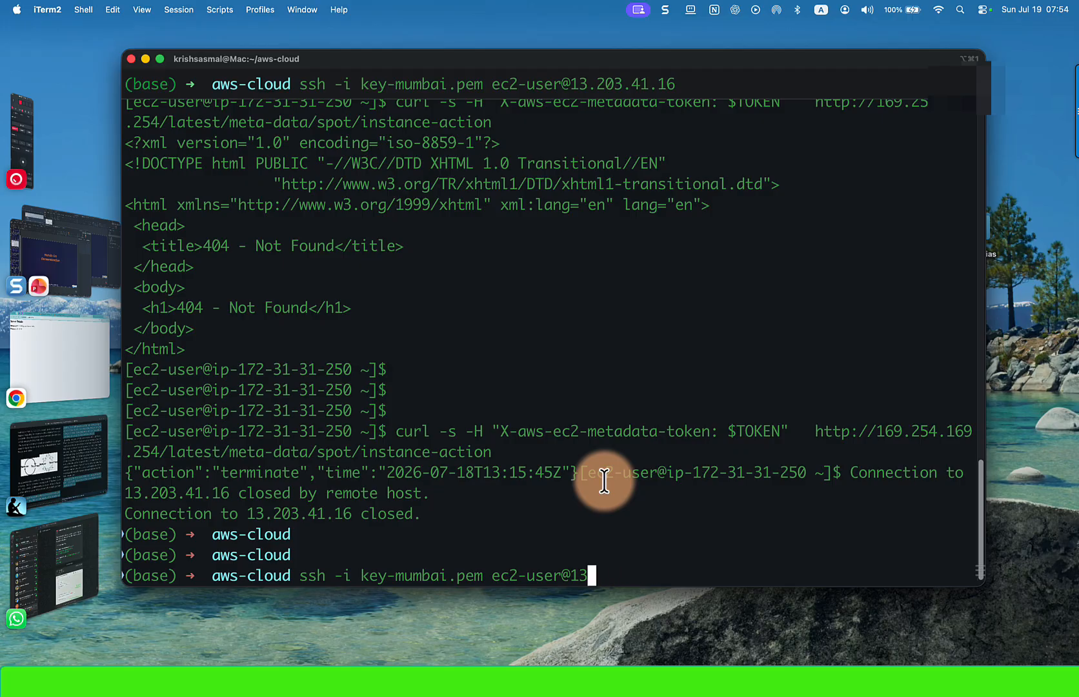
pyautogui.press('BackSpace')
pyautogui.press('super+v')
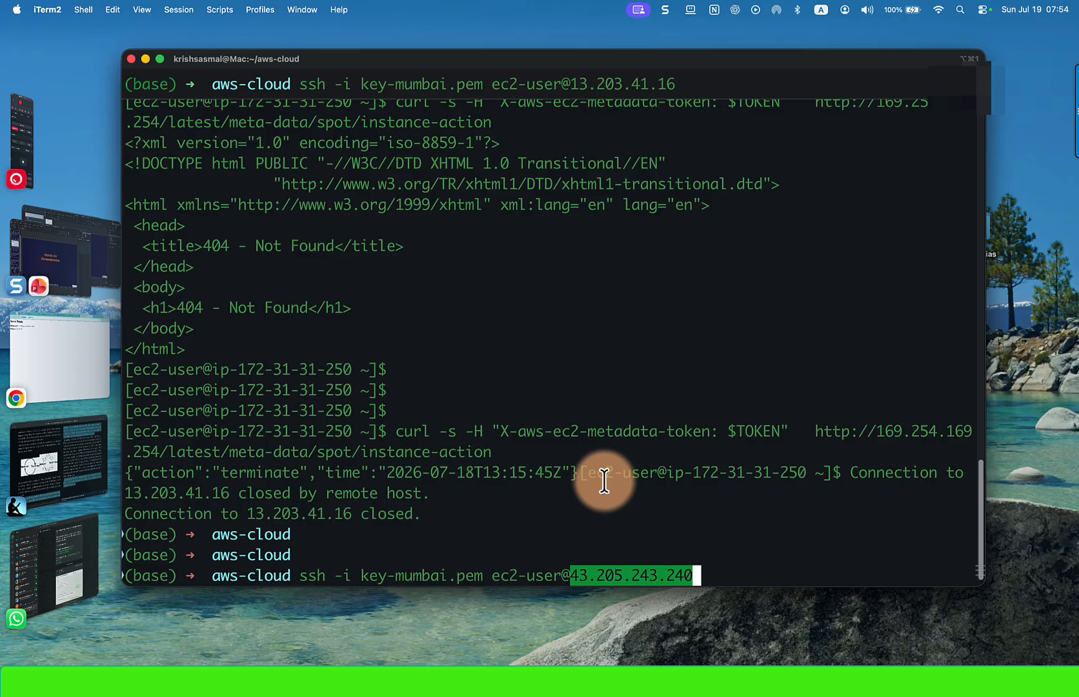
# Connect to the instance over SSH and accept its host key with yes
pyautogui.press('Return')
pyautogui.write('yes')
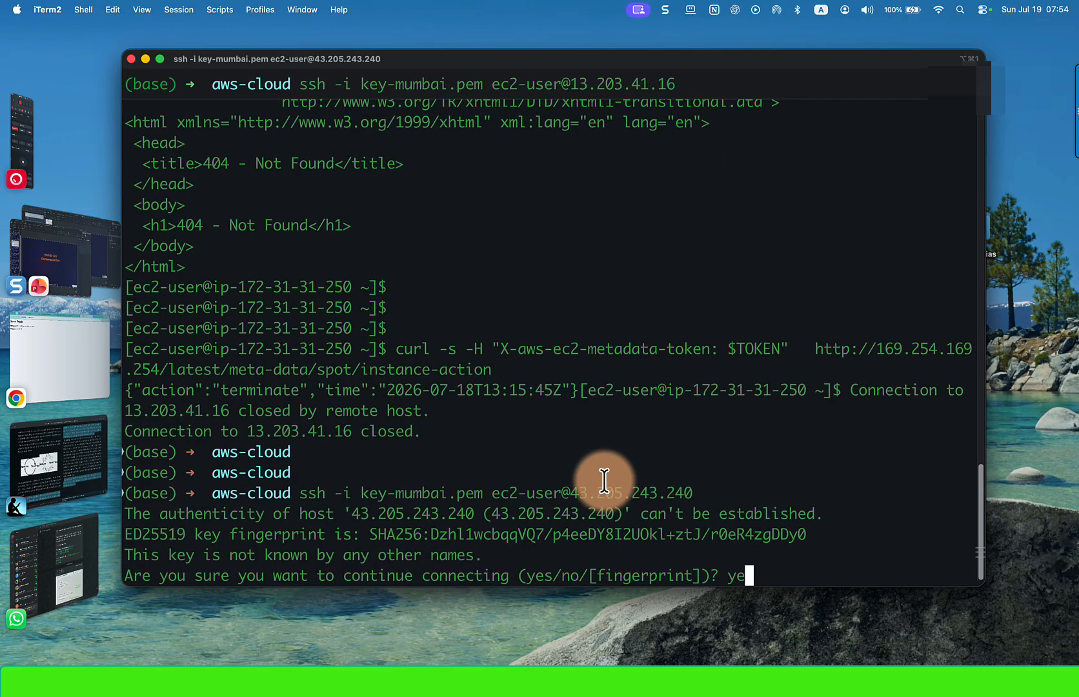
pyautogui.press('Return')
pyautogui.press('Return')
pyautogui.press('Return')
pyautogui.press('Return')
pyautogui.press('Return')
pyautogui.press('Return')
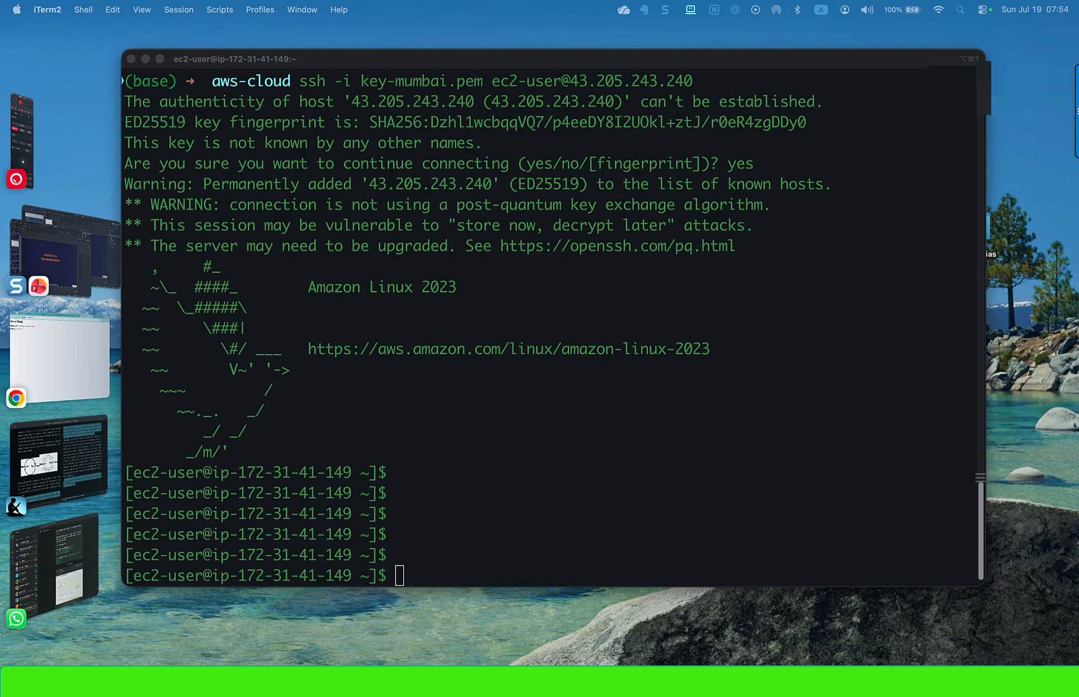
# Store an instance metadata token with a 300-second lifetime in the TOKEN variable and echo it
pyautogui.click(486, 524)
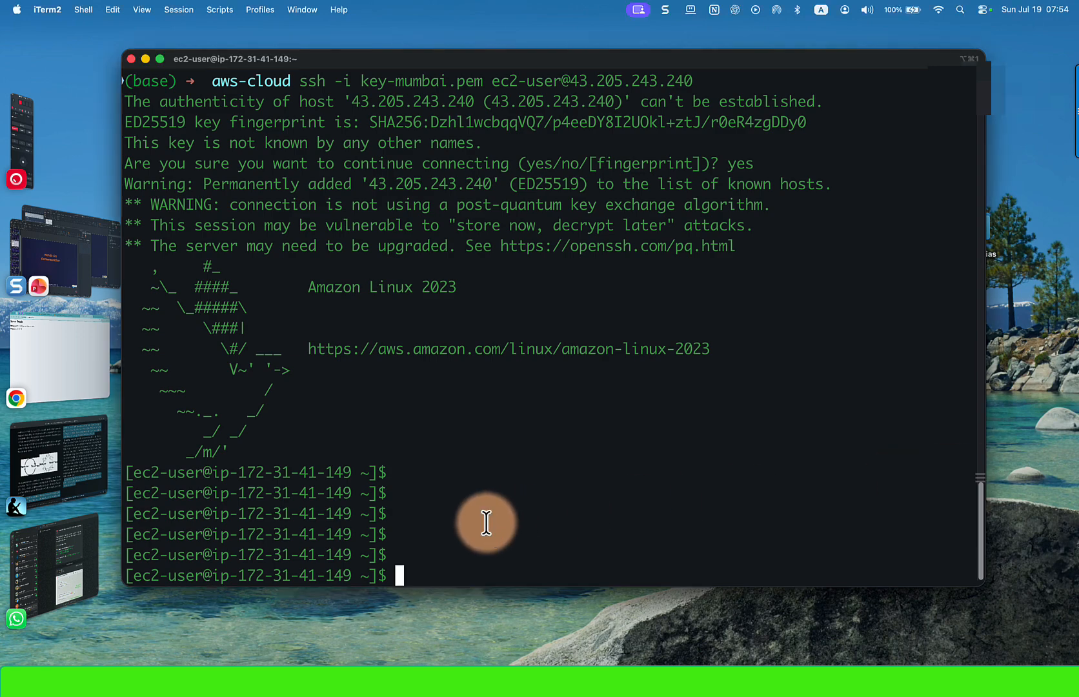
pyautogui.press('super+v')
pyautogui.press('Return')
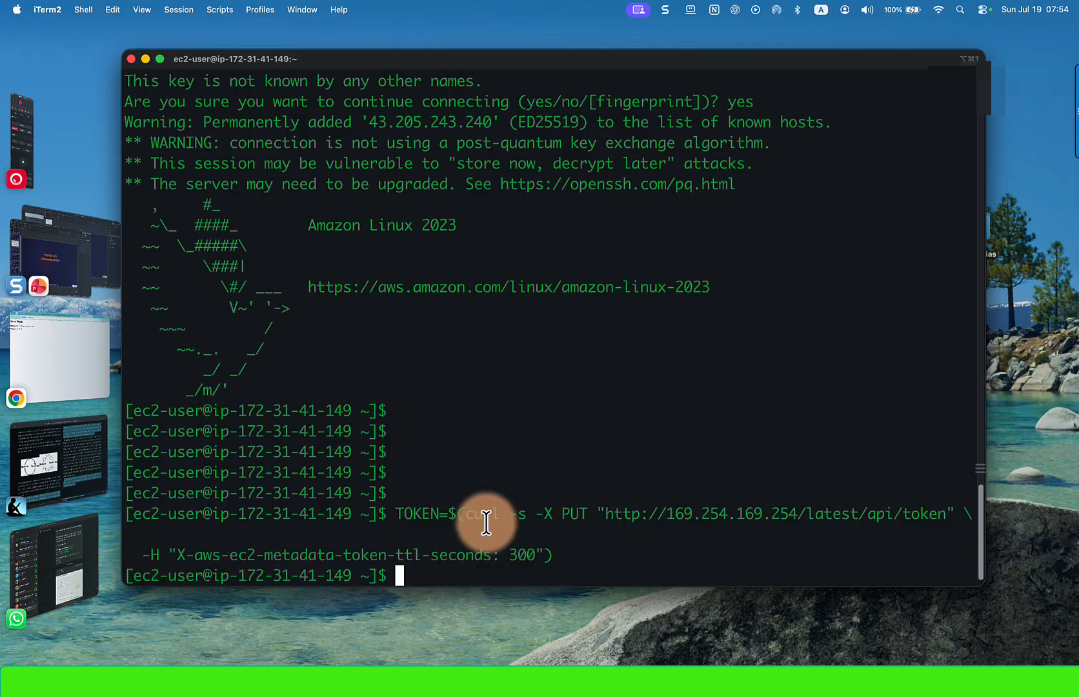
pyautogui.write('echo $TOKEN')
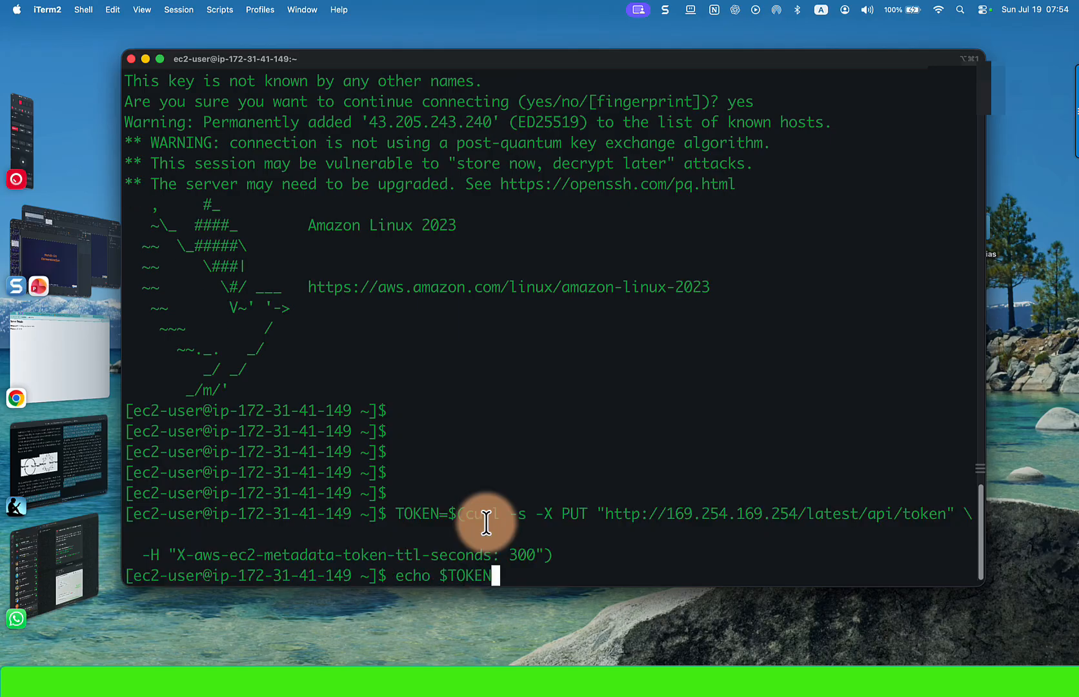
pyautogui.press('Return')
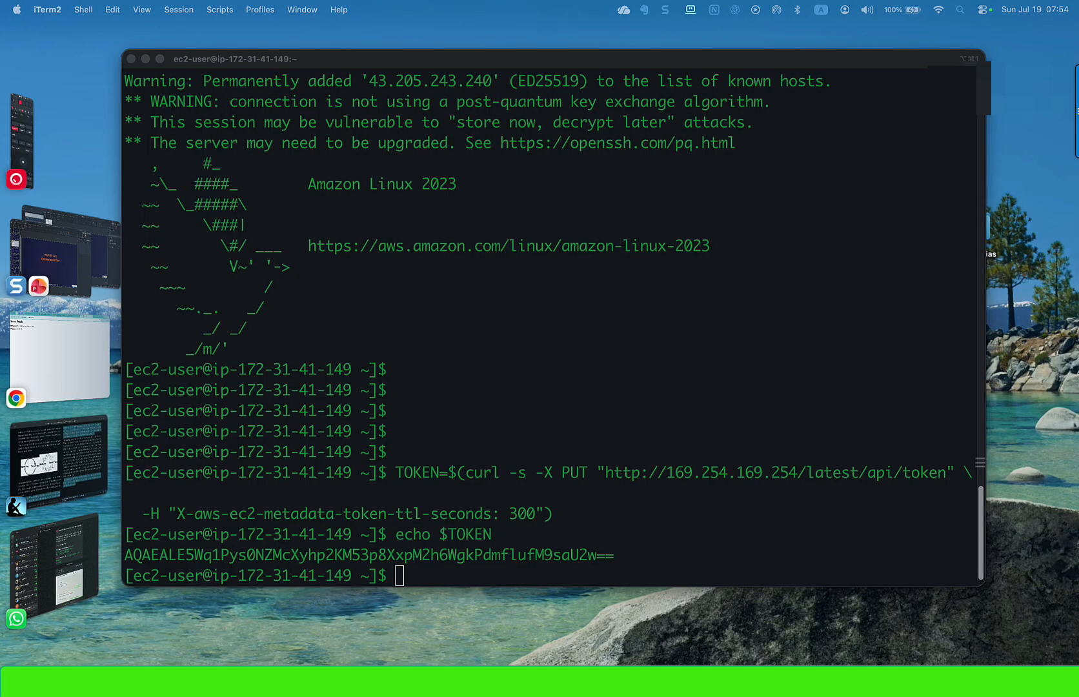
# Query the metadata path spot/instance-action with curl using $TOKEN and highlight the title text in the response
pyautogui.click(683, 535)
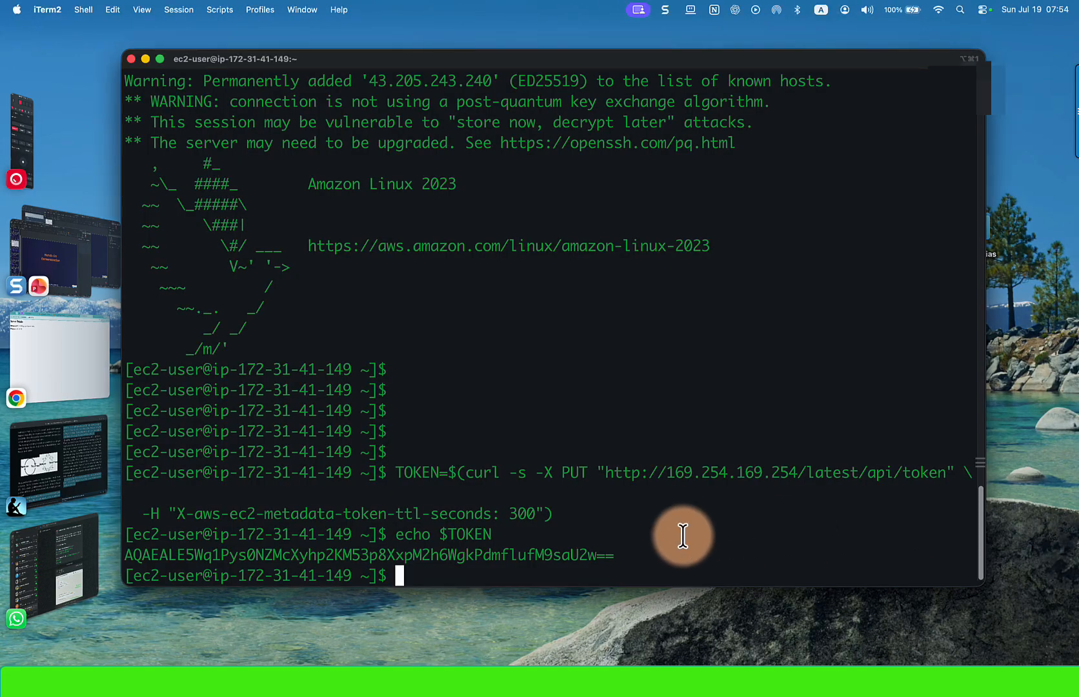
pyautogui.press('super+v')
pyautogui.press('Return')
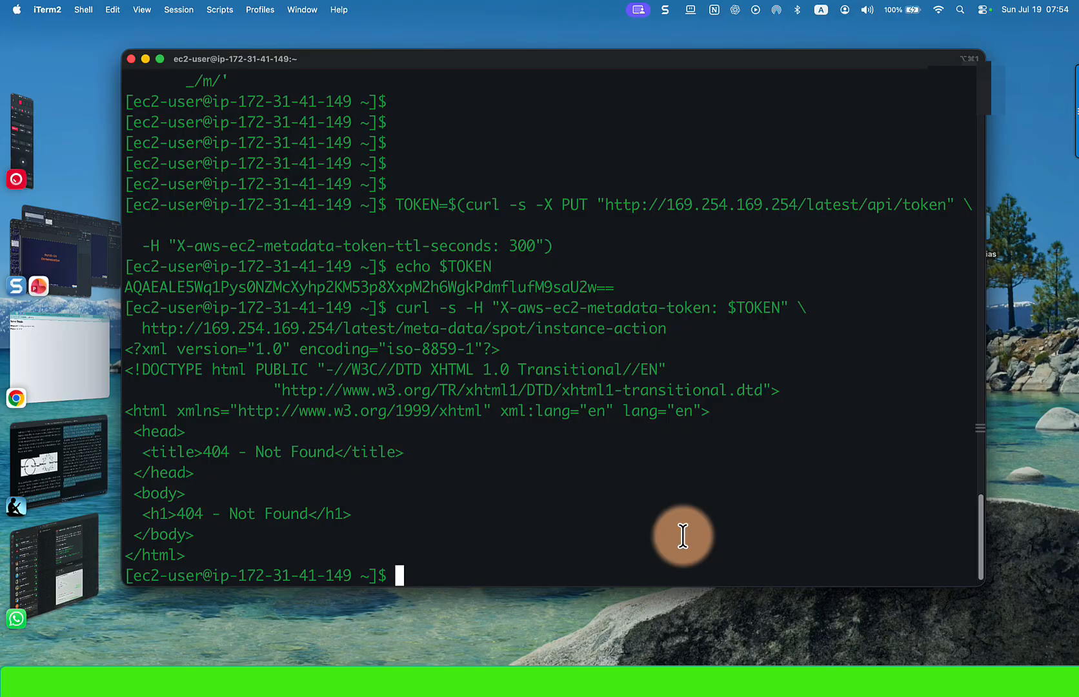
pyautogui.moveTo(194, 447); pyautogui.dragTo(387, 454)
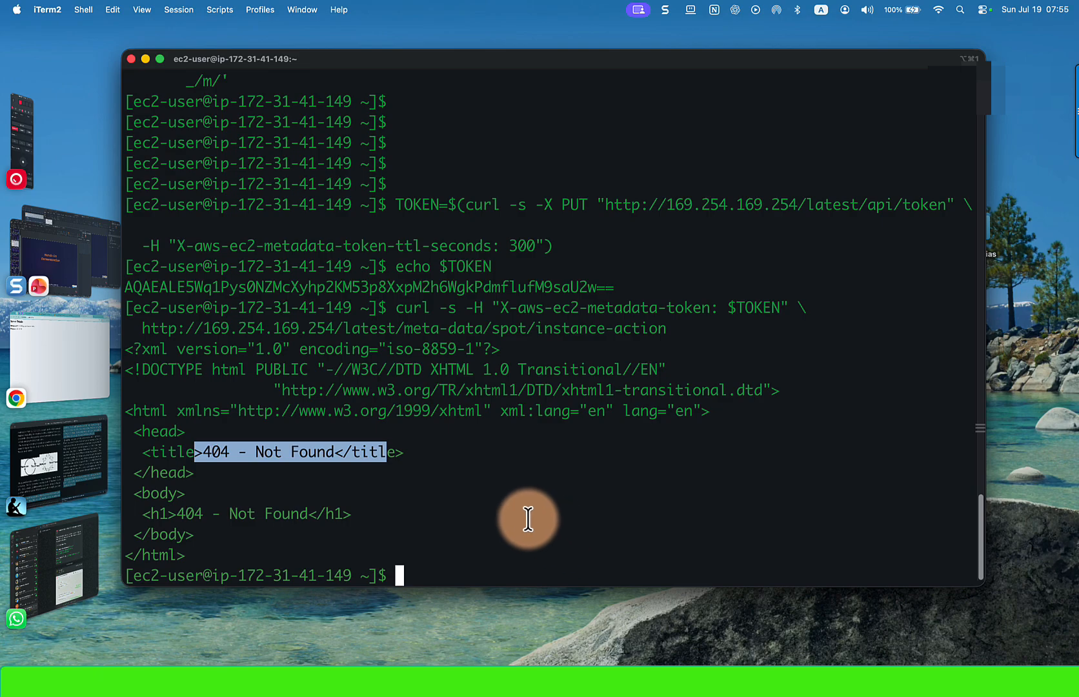
# Switch to Chrome, enlarge the EC2 Spot Requests list and select the fleet request sfr-48575ce3-98eb-4cc1-8587-65e2b9c6bb25
pyautogui.click(644, 677)
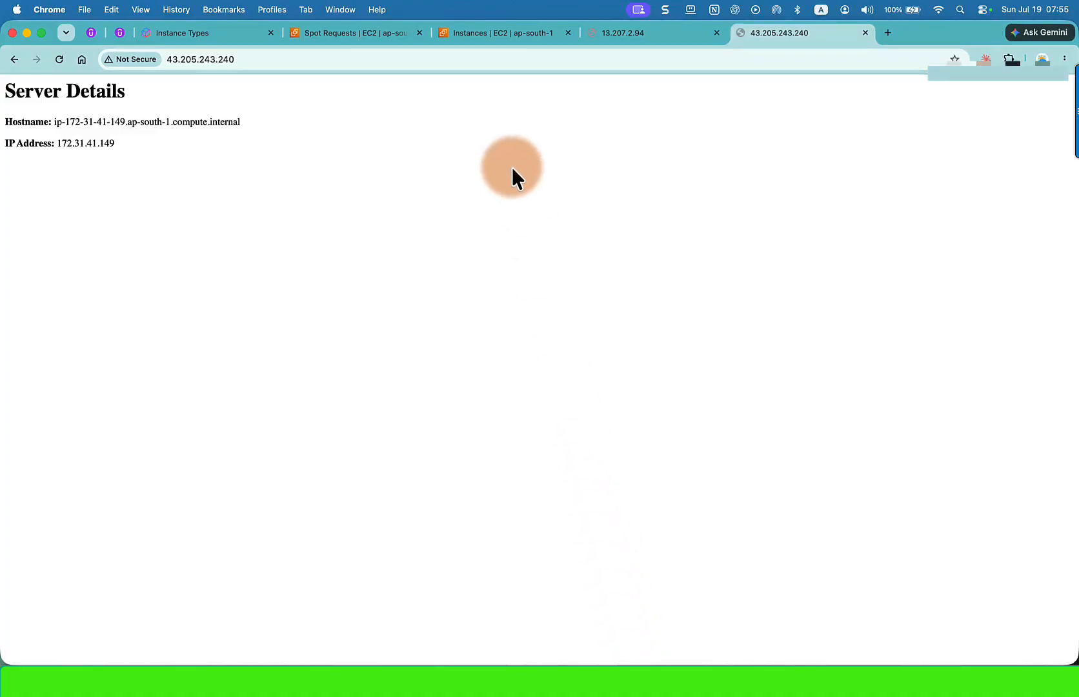
pyautogui.click(479, 33)
pyautogui.click(50, 302)
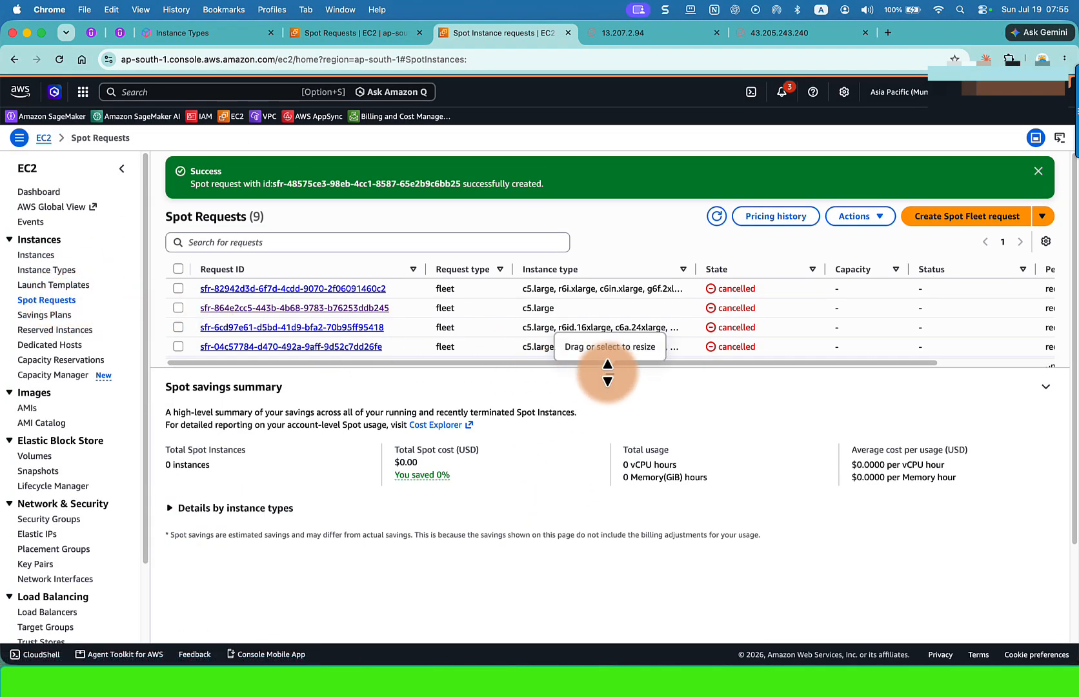
pyautogui.moveTo(607, 372); pyautogui.dragTo(631, 544)
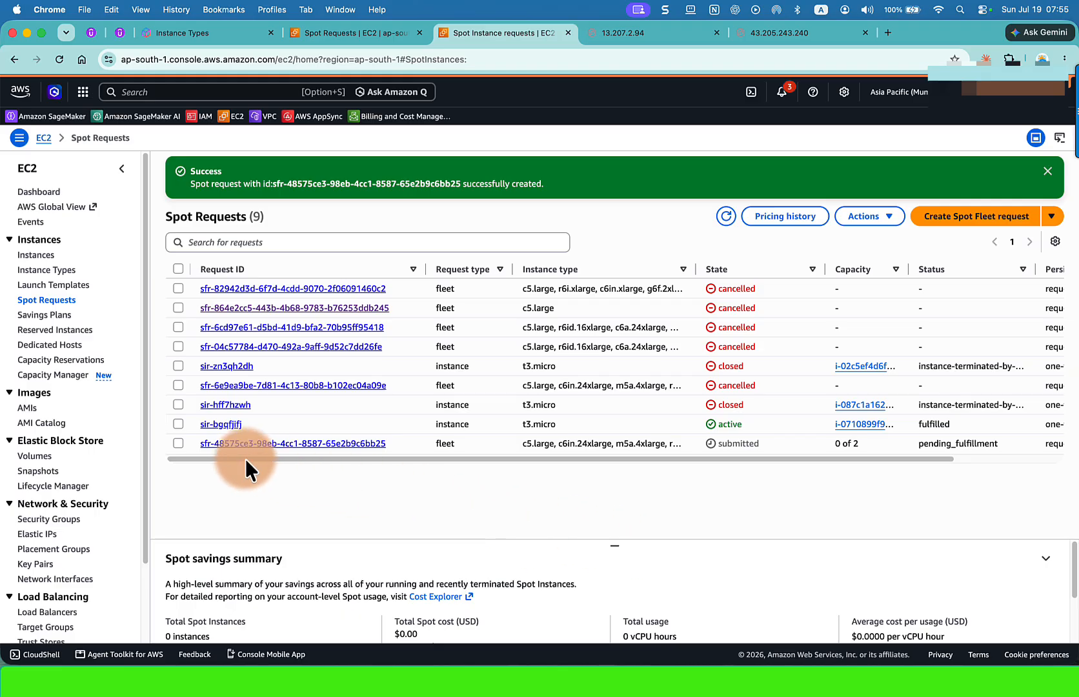
pyautogui.click(178, 443)
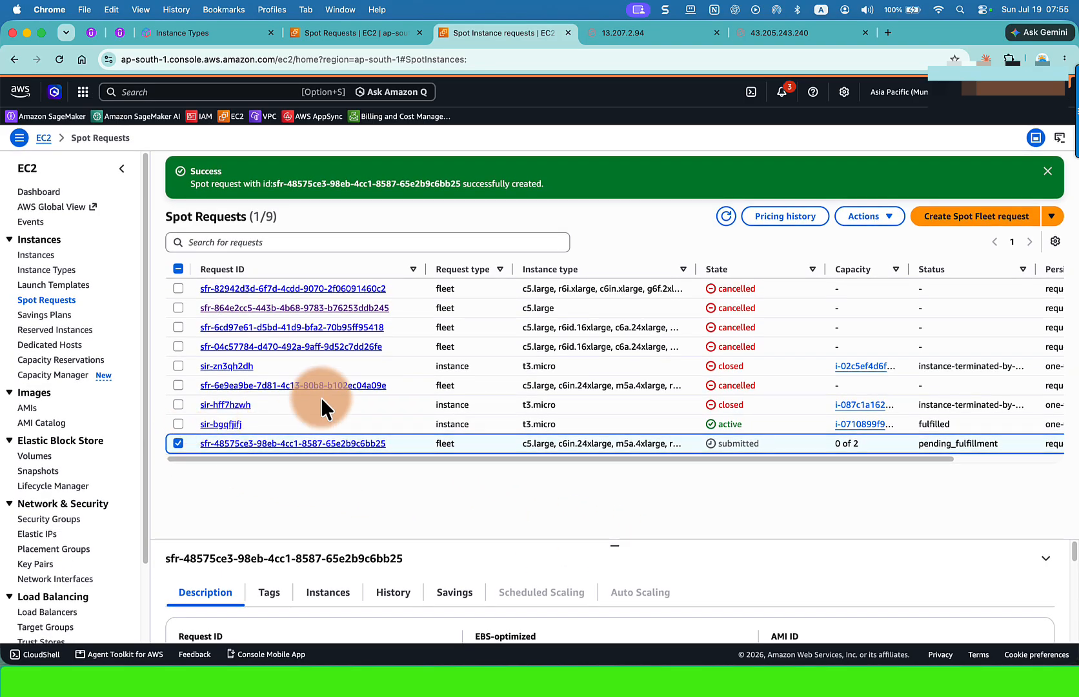
# Prepare an interruption of 2 instances in the selected Spot Fleet, continuing to its AWS FIS experiment page
pyautogui.click(874, 225)
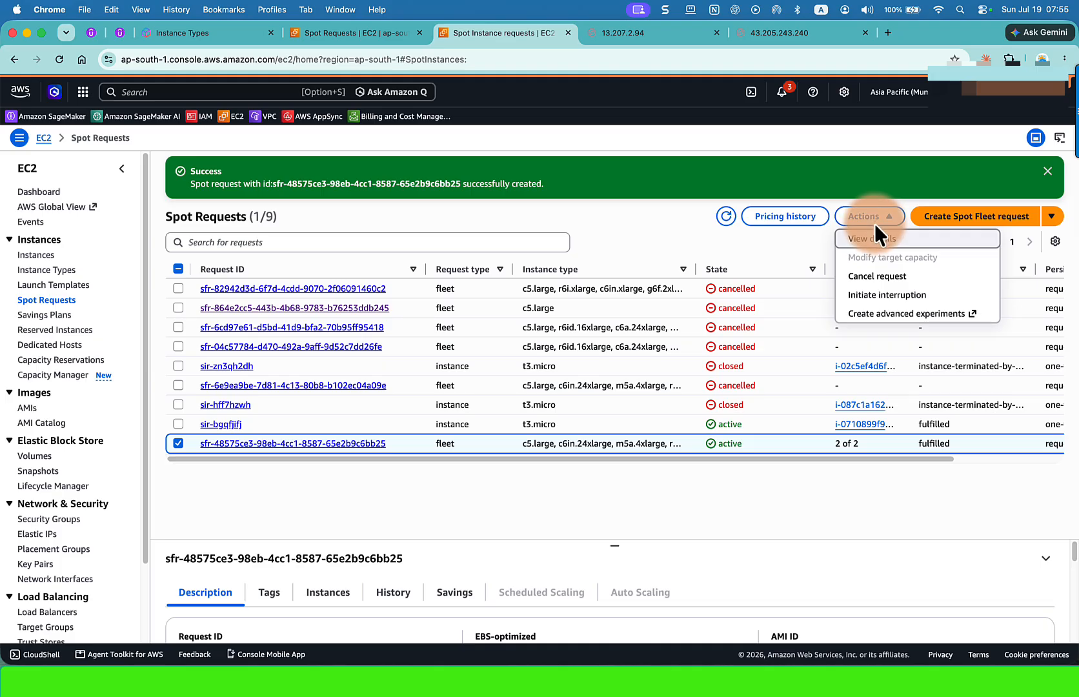
pyautogui.click(874, 295)
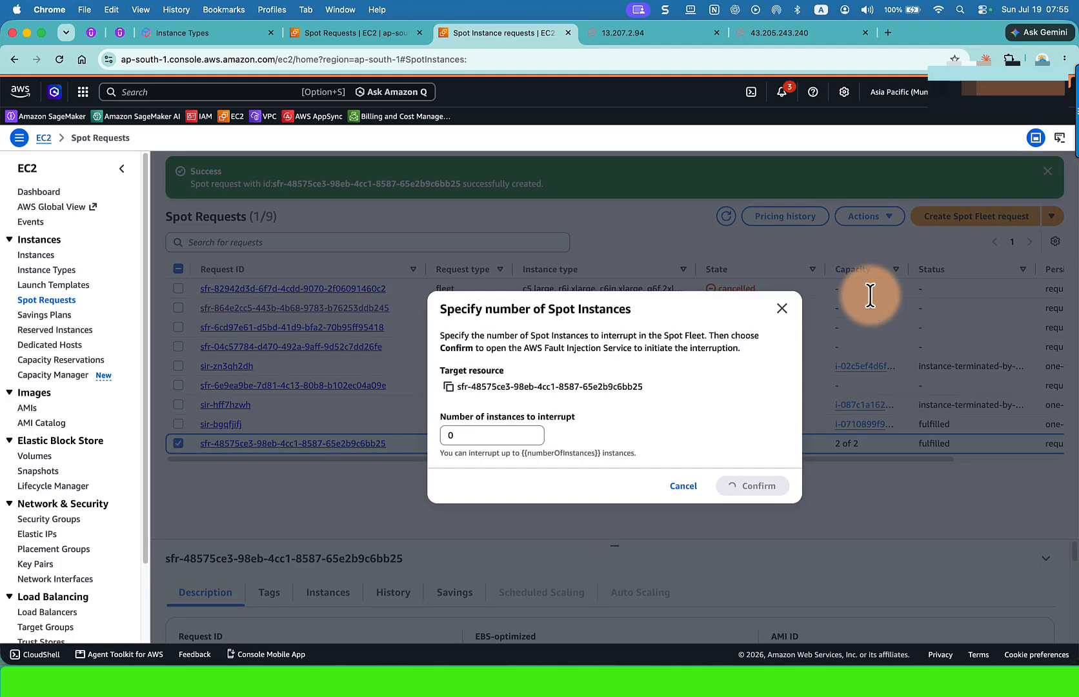
pyautogui.click(441, 435)
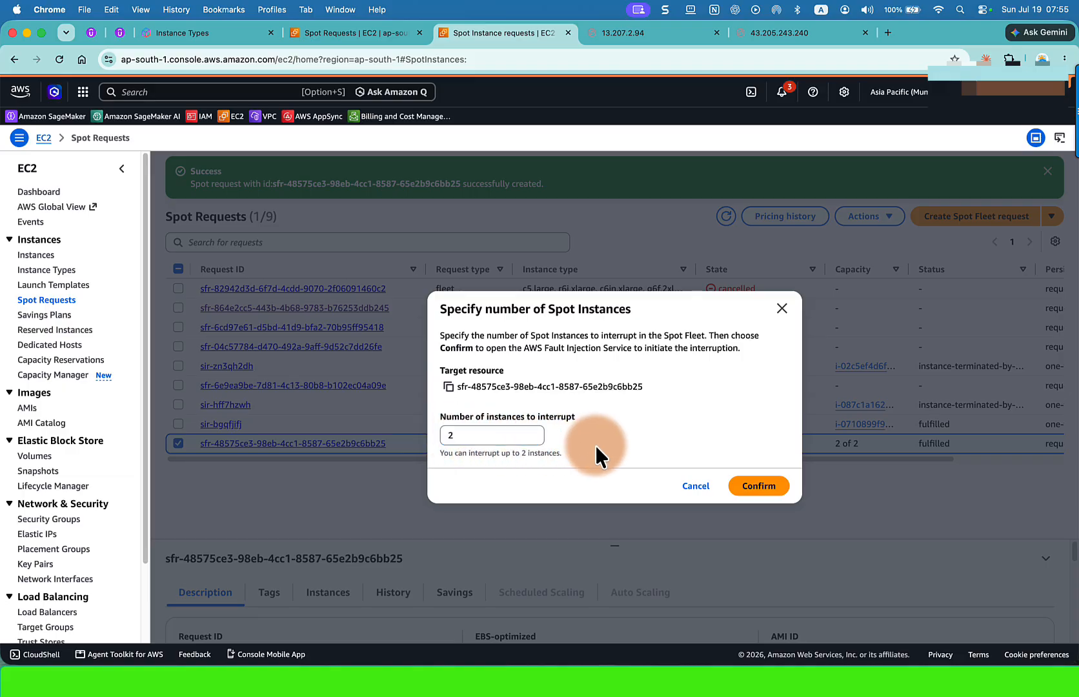
pyautogui.click(753, 487)
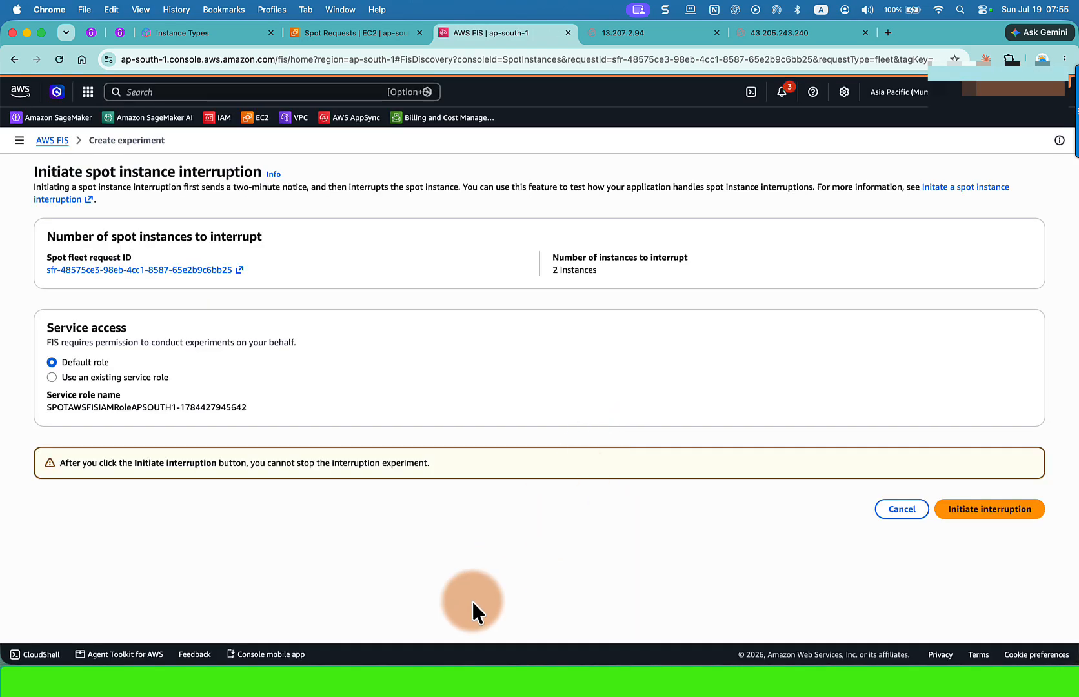
# Switch to iTerm and rerun the spot/instance-action metadata query several times
pyautogui.click(421, 679)
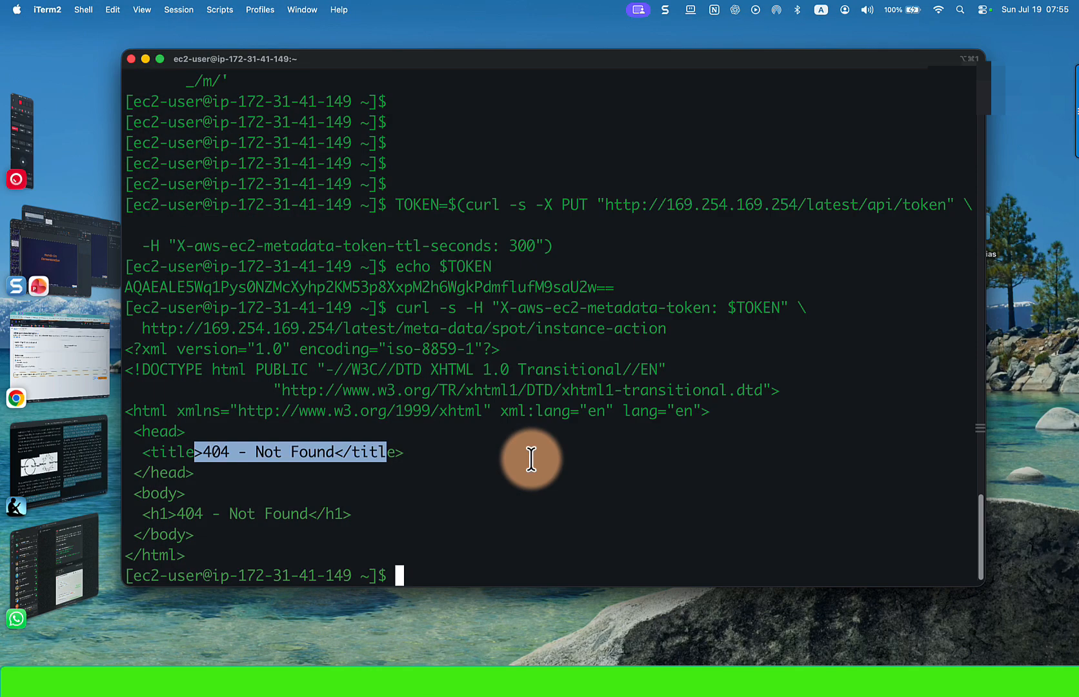
pyautogui.press('Up')
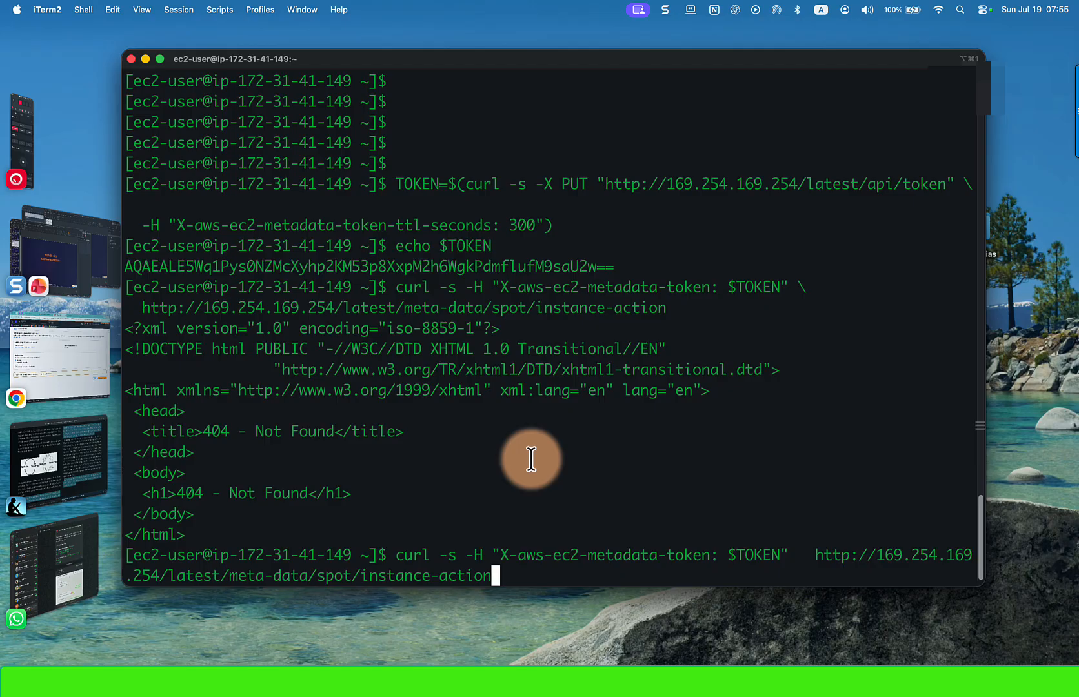
pyautogui.press('Return')
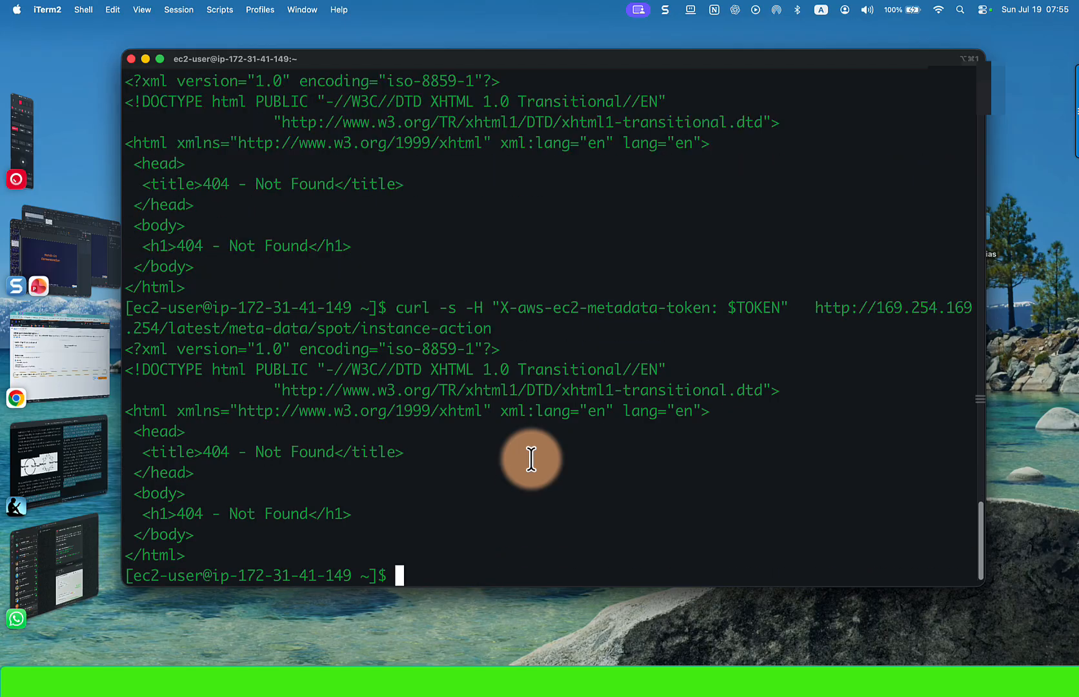
pyautogui.press('Up')
pyautogui.press('Return')
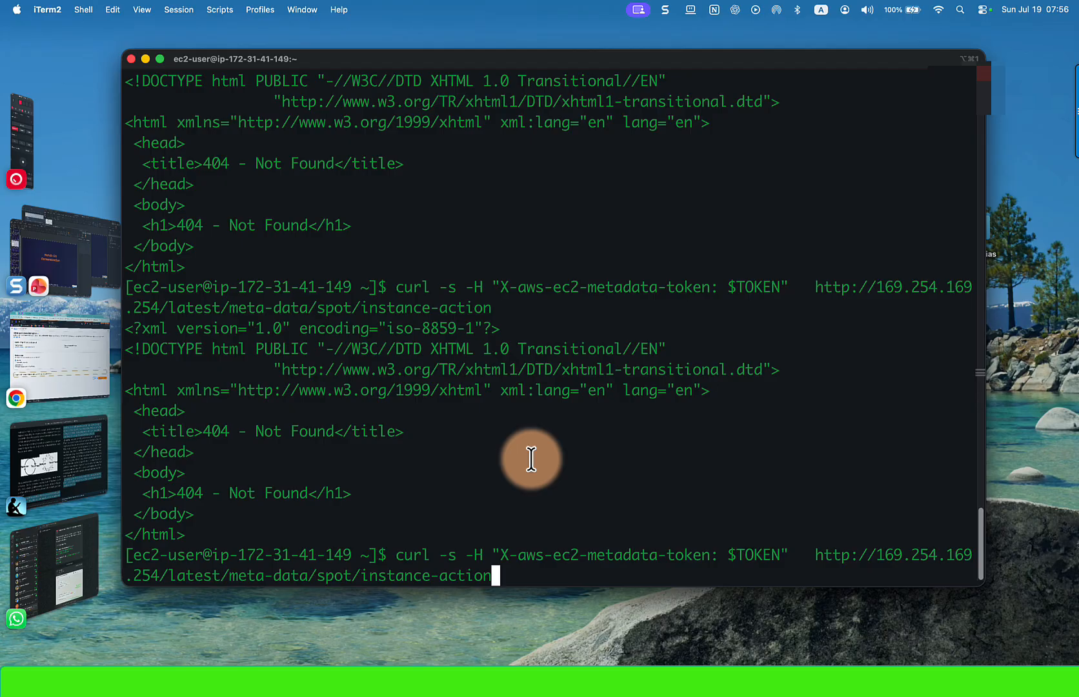
pyautogui.press('Return')
pyautogui.press('Up')
pyautogui.press('Return')
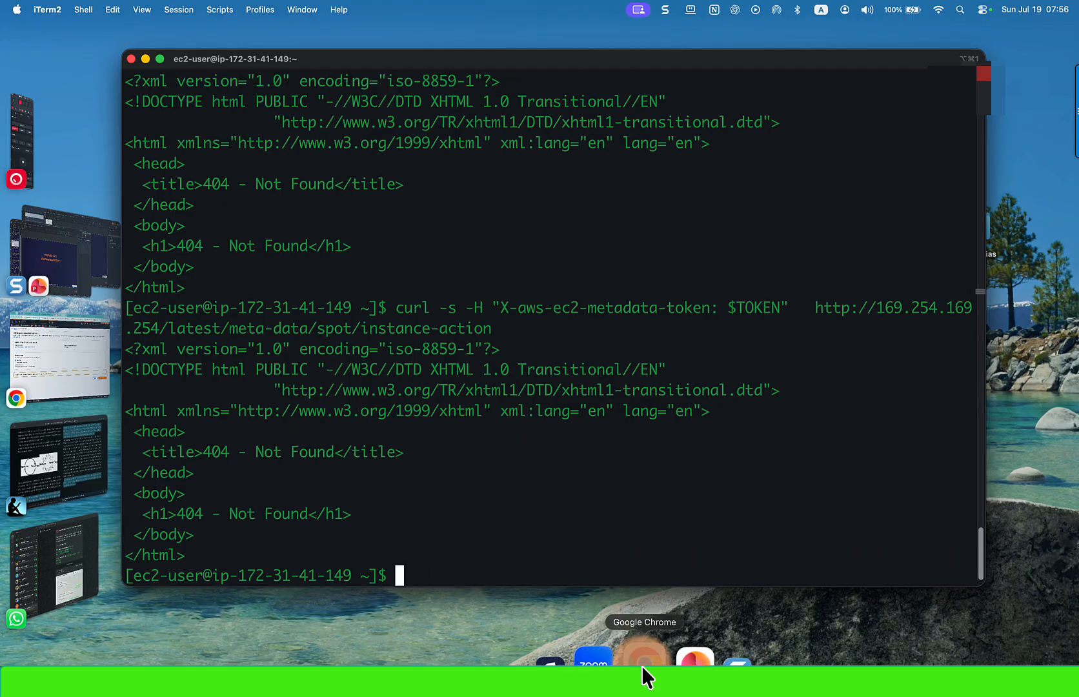
# Initiate the fleet interruption experiment in Chrome and repeat the spot/instance-action query in iTerm
pyautogui.click(644, 673)
pyautogui.click(972, 510)
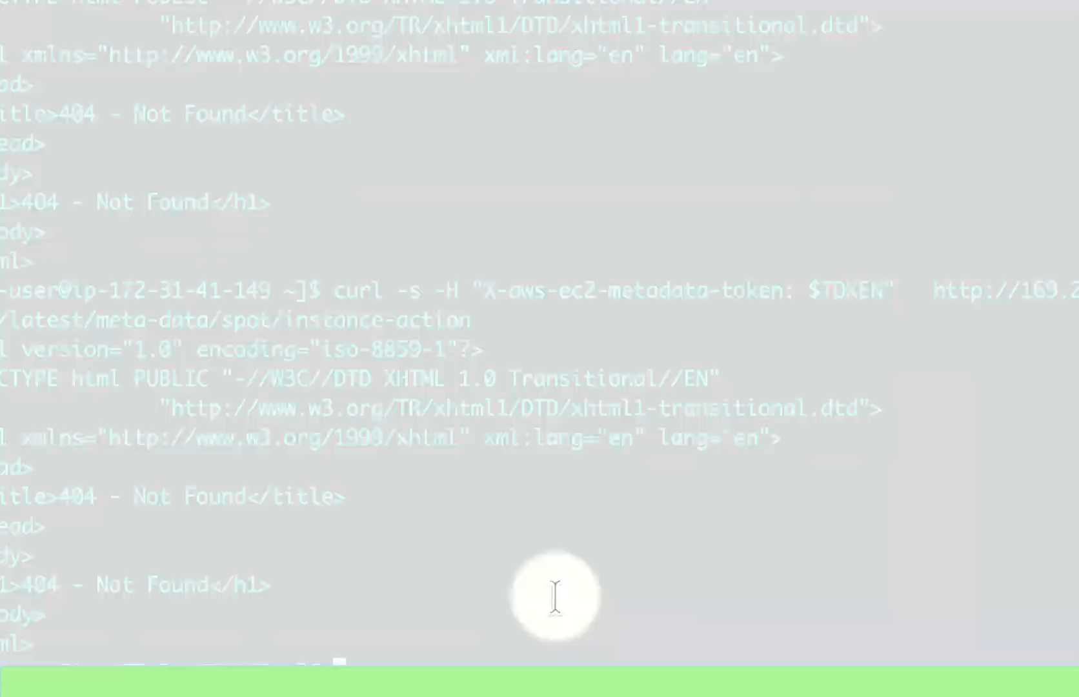
pyautogui.press('Return')
pyautogui.press('Up')
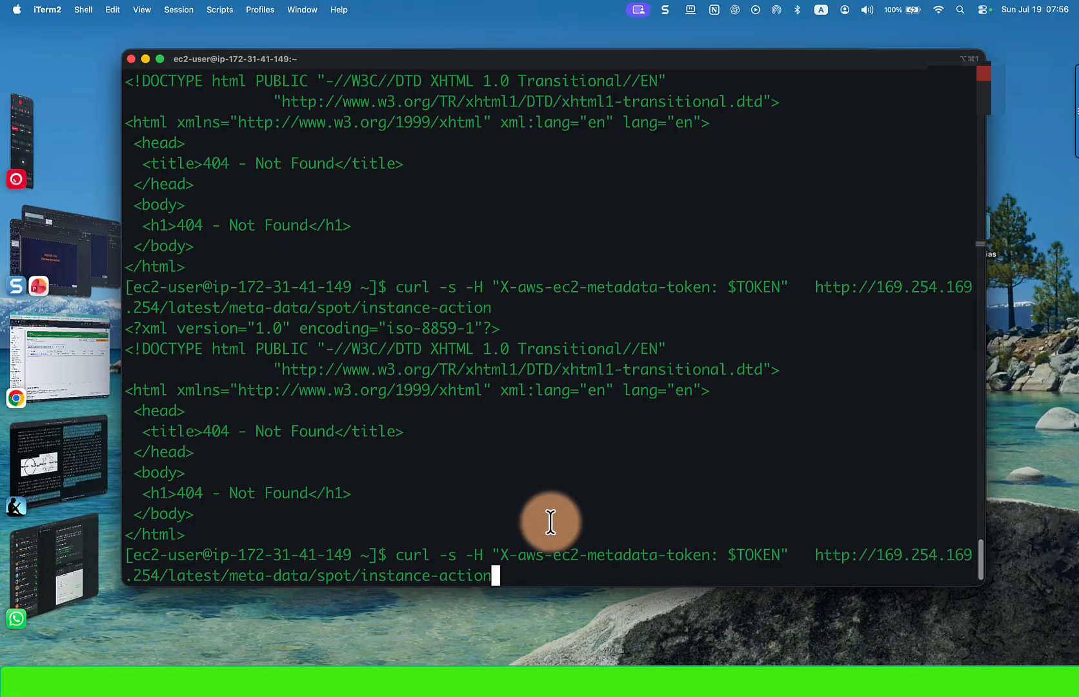
pyautogui.press('Return')
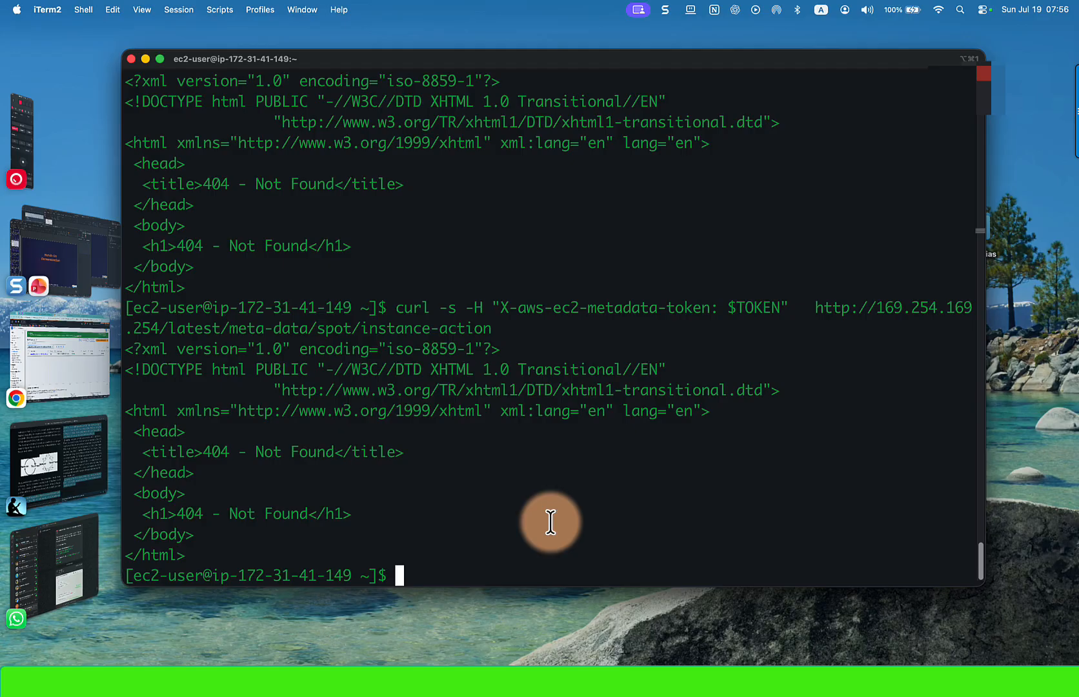
# Review the interruption experiment message in Chrome and rerun the spot/instance-action query in iTerm to examine the returned action and time
pyautogui.click(645, 669)
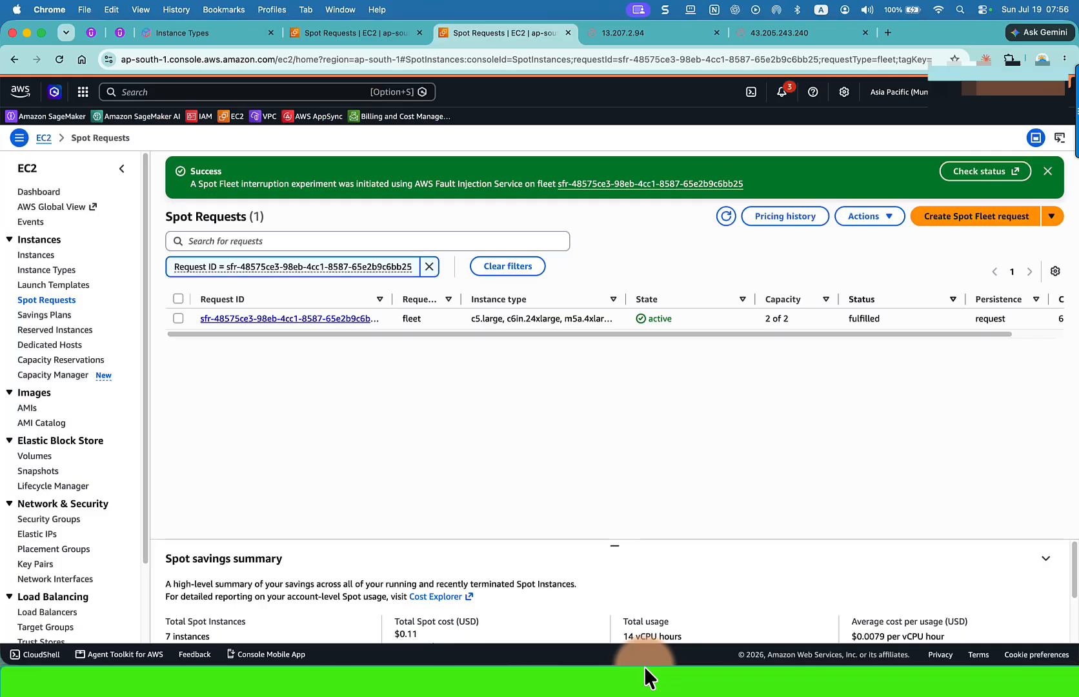
pyautogui.moveTo(190, 183); pyautogui.dragTo(549, 198)
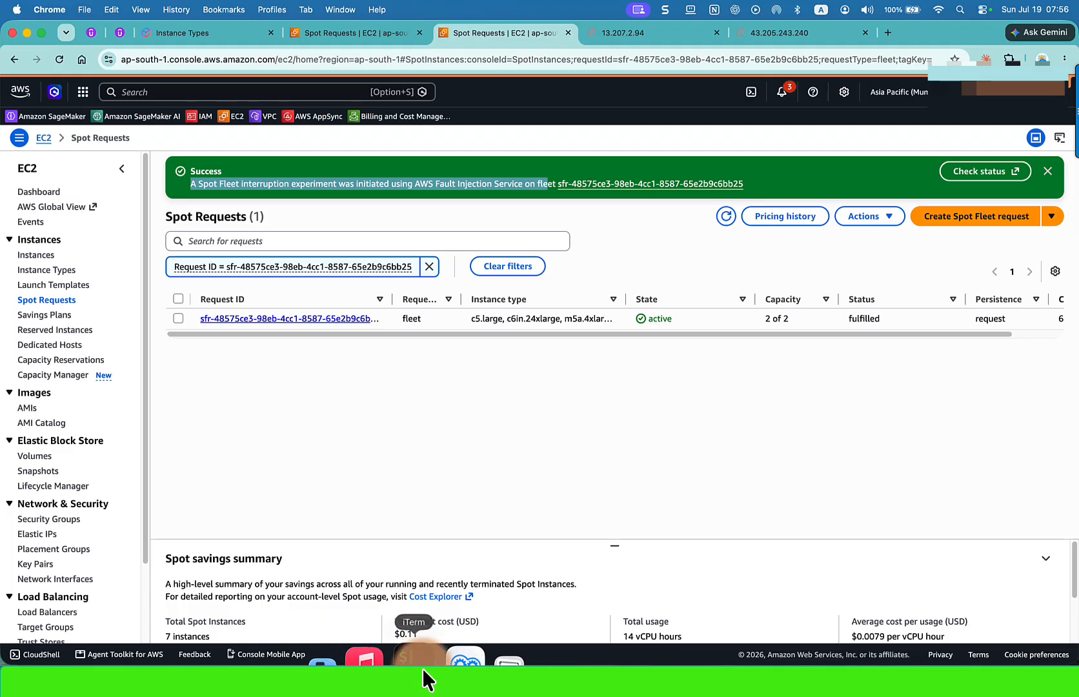
pyautogui.click(426, 671)
pyautogui.press('Up')
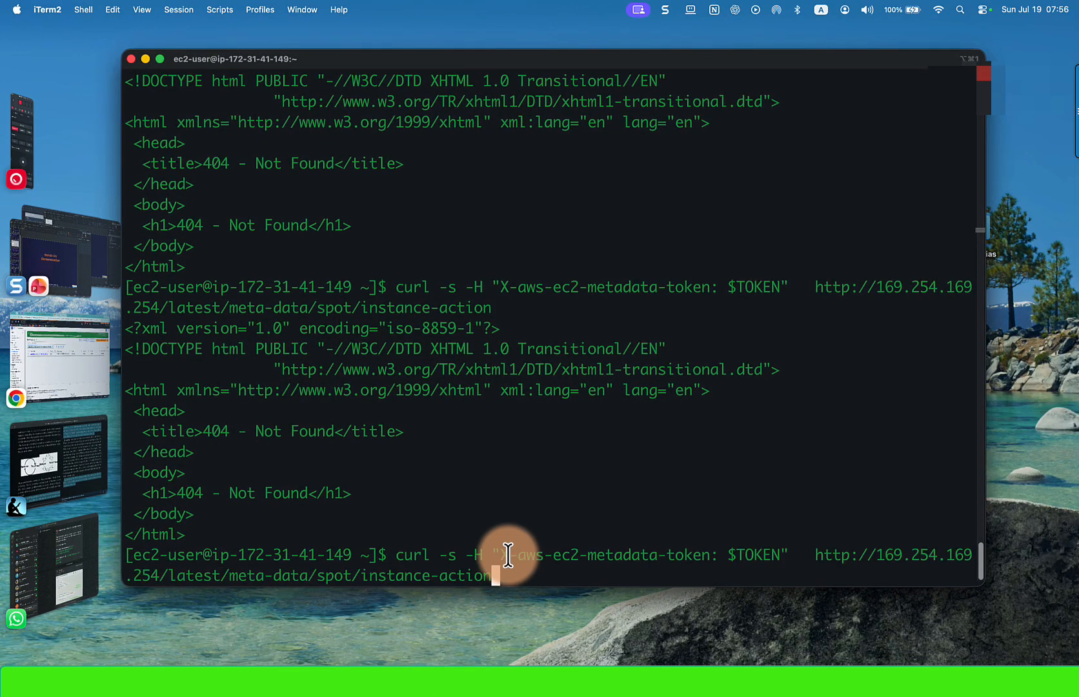
pyautogui.press('Return')
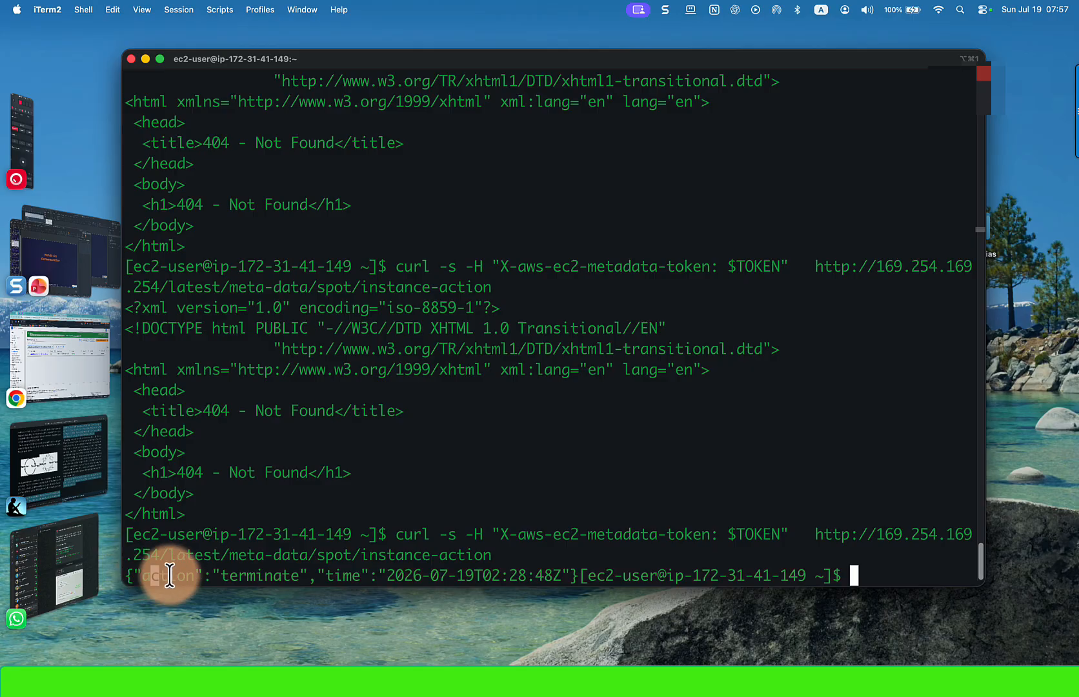
pyautogui.moveTo(222, 575); pyautogui.dragTo(332, 575)
pyautogui.click(337, 575)
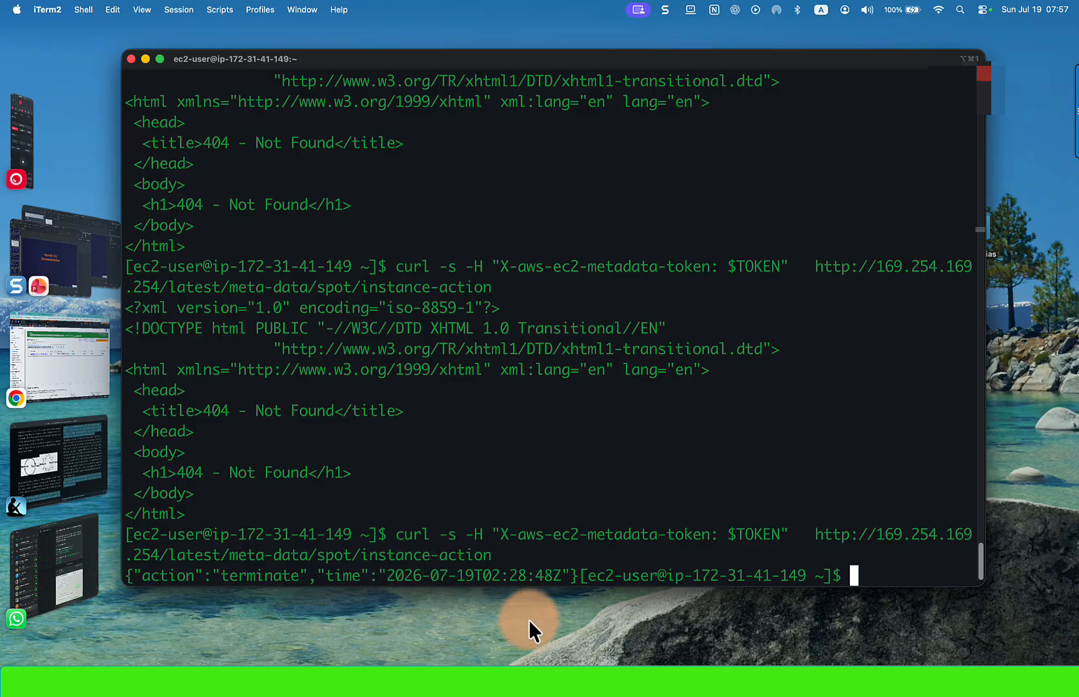
# Switch to PowerPoint and examine the spot-monitor.sh script on slide 8 and its setup commands and loop-script placeholder on slide 9
pyautogui.click(664, 682)
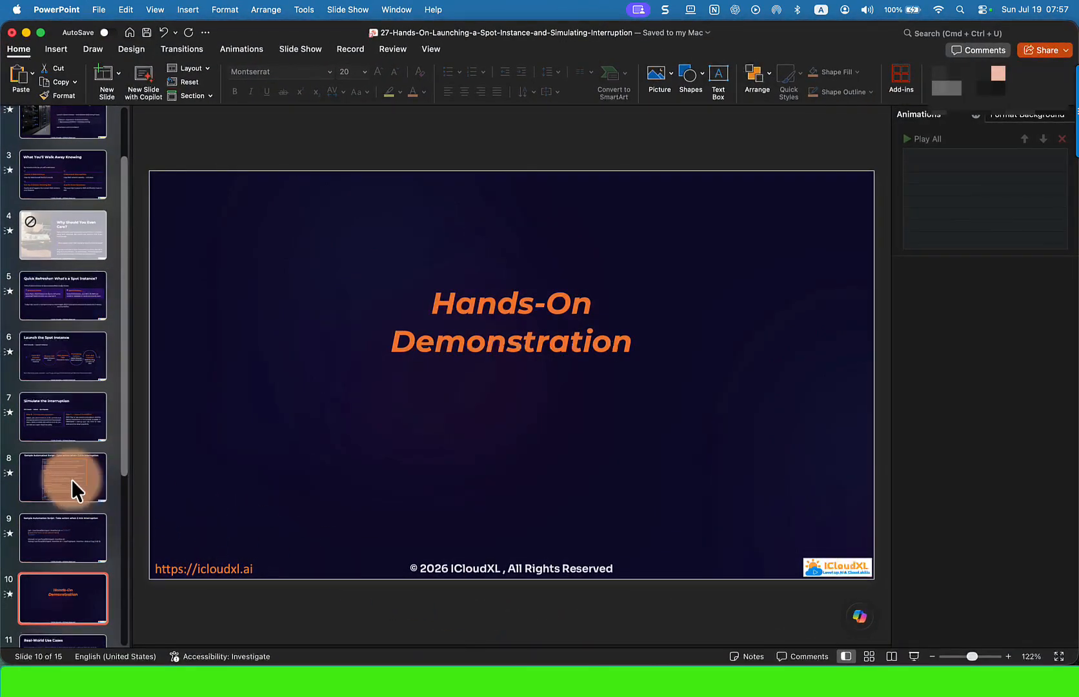
pyautogui.click(59, 476)
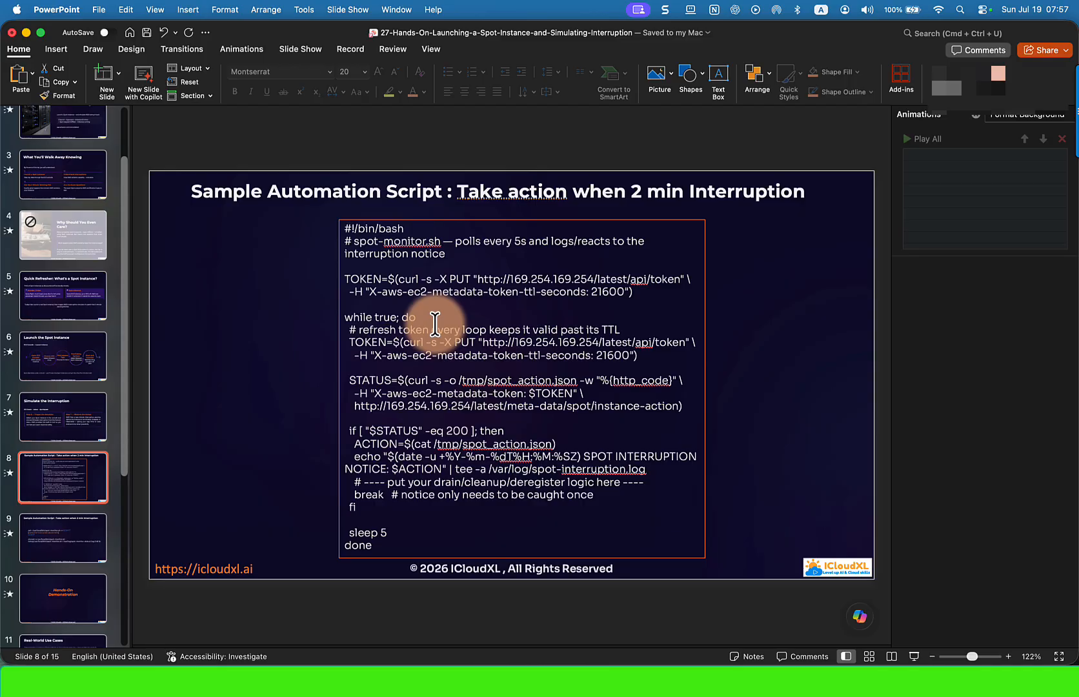
pyautogui.click(78, 524)
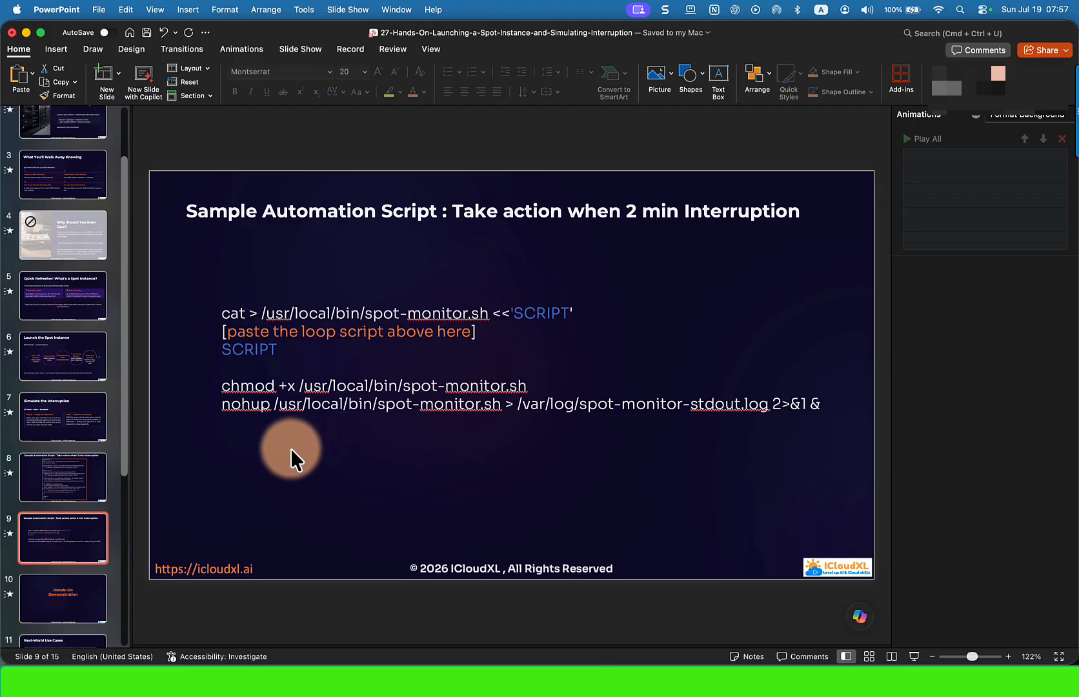
pyautogui.click(284, 378)
pyautogui.moveTo(221, 313); pyautogui.dragTo(795, 417)
pyautogui.click(578, 472)
pyautogui.moveTo(227, 332); pyautogui.dragTo(458, 332)
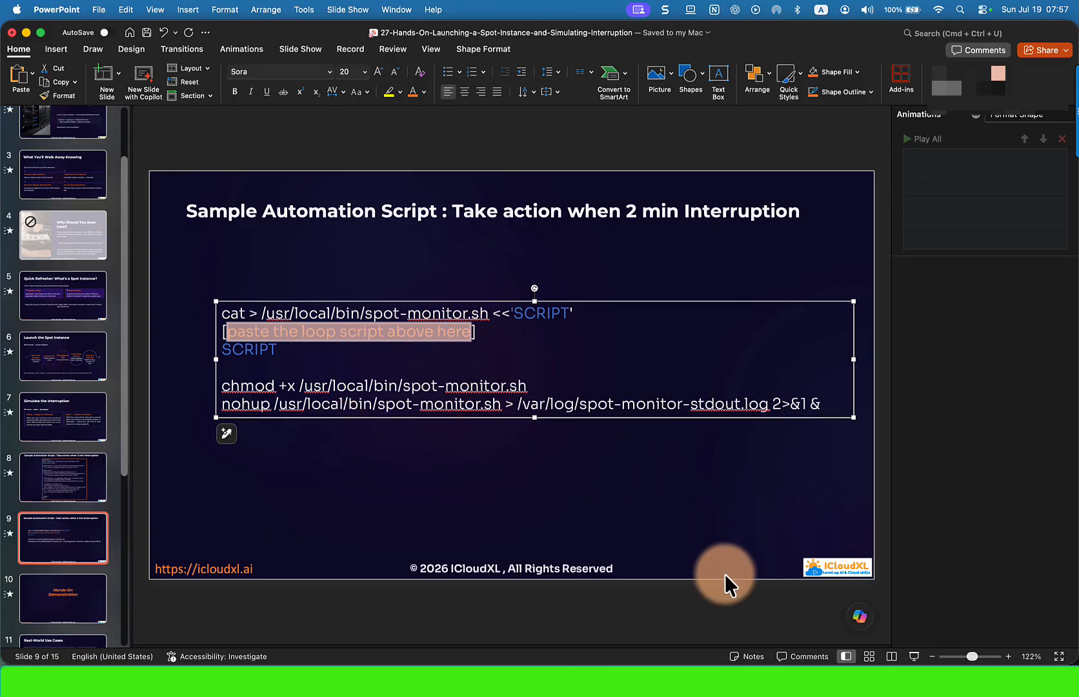
# Switch to Chrome, remove the Request ID filter from the Spot Requests list and refresh it to check the fleet's state
pyautogui.click(649, 682)
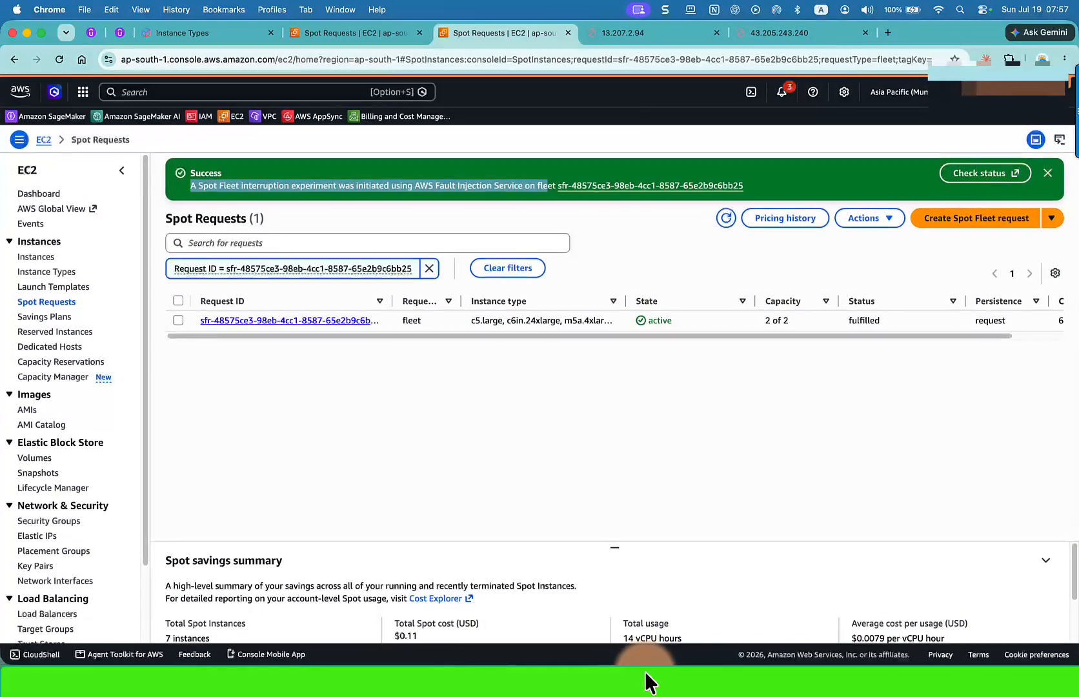
pyautogui.click(58, 300)
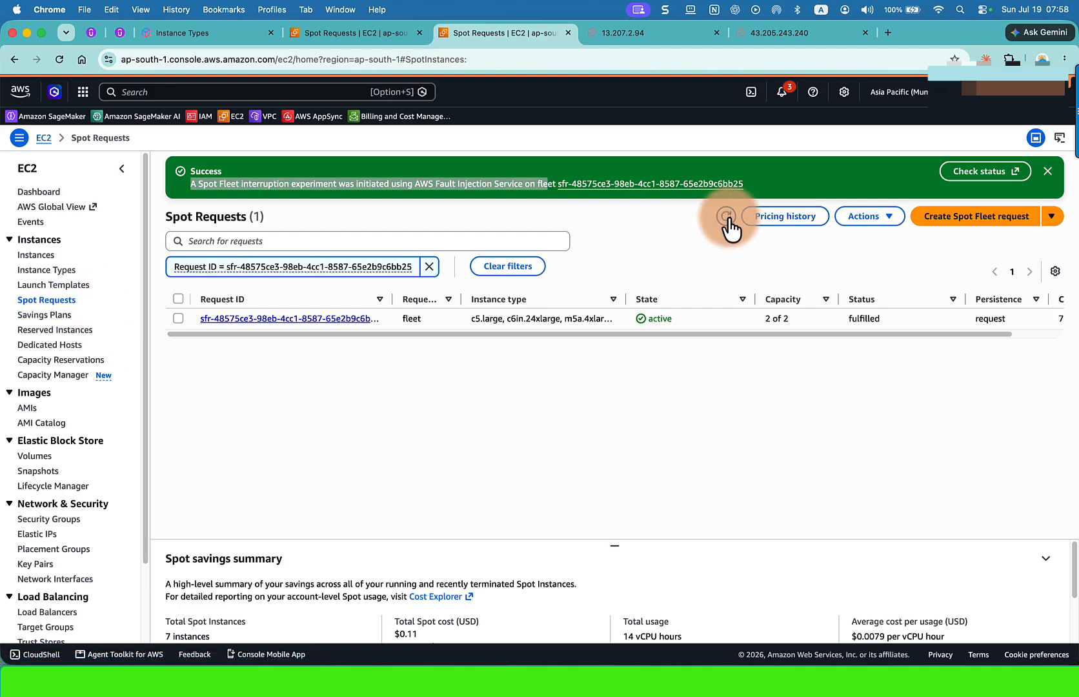
pyautogui.click(496, 265)
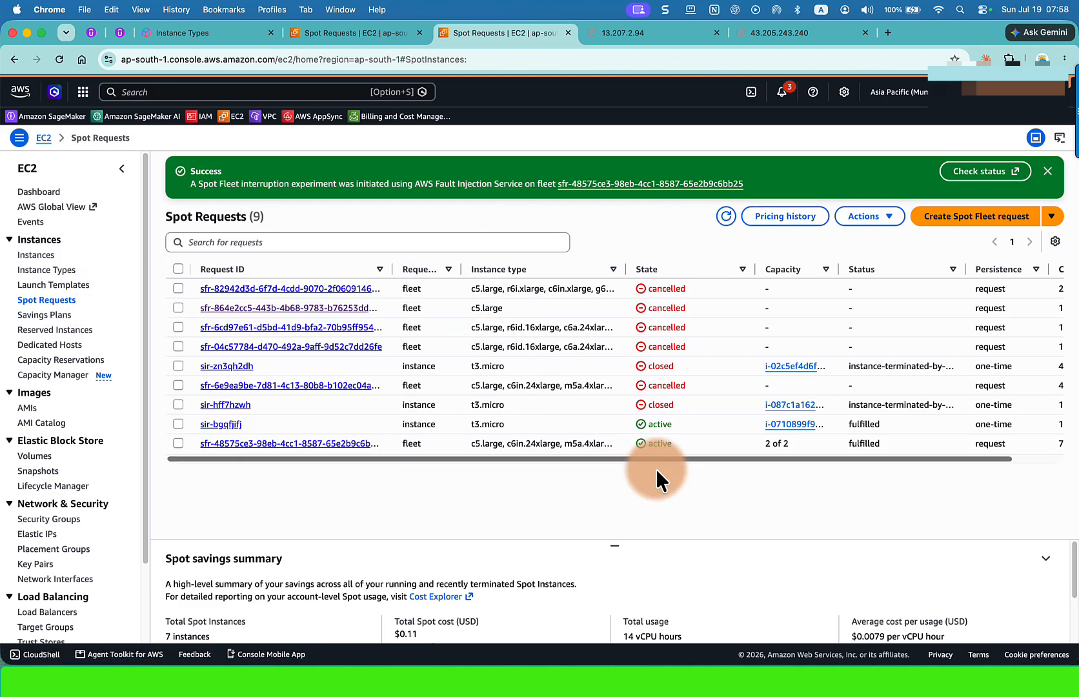
pyautogui.click(726, 217)
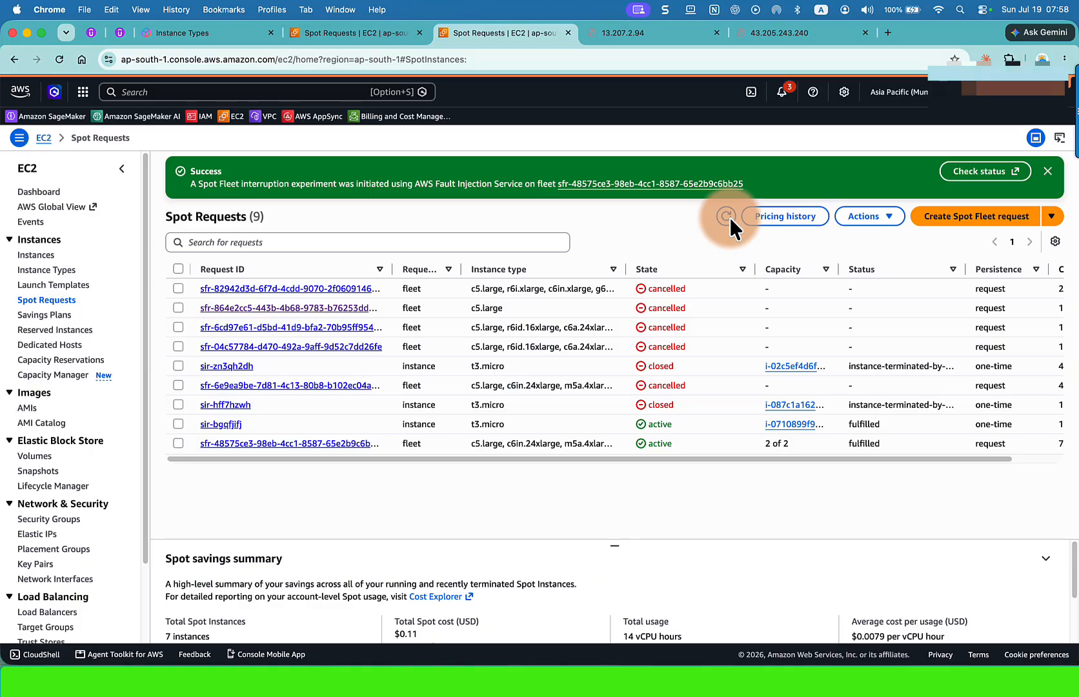
# Open the Instances list from the other Spot Requests page, refresh it and enlarge the table to examine the fleet instances' states
pyautogui.click(370, 39)
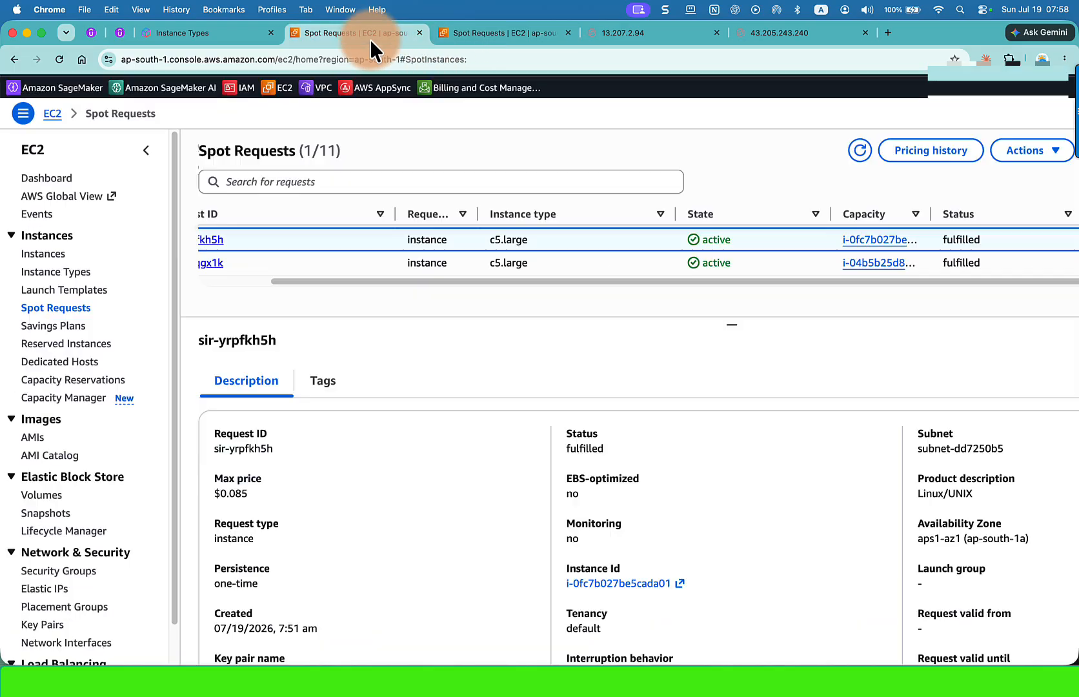
pyautogui.click(58, 258)
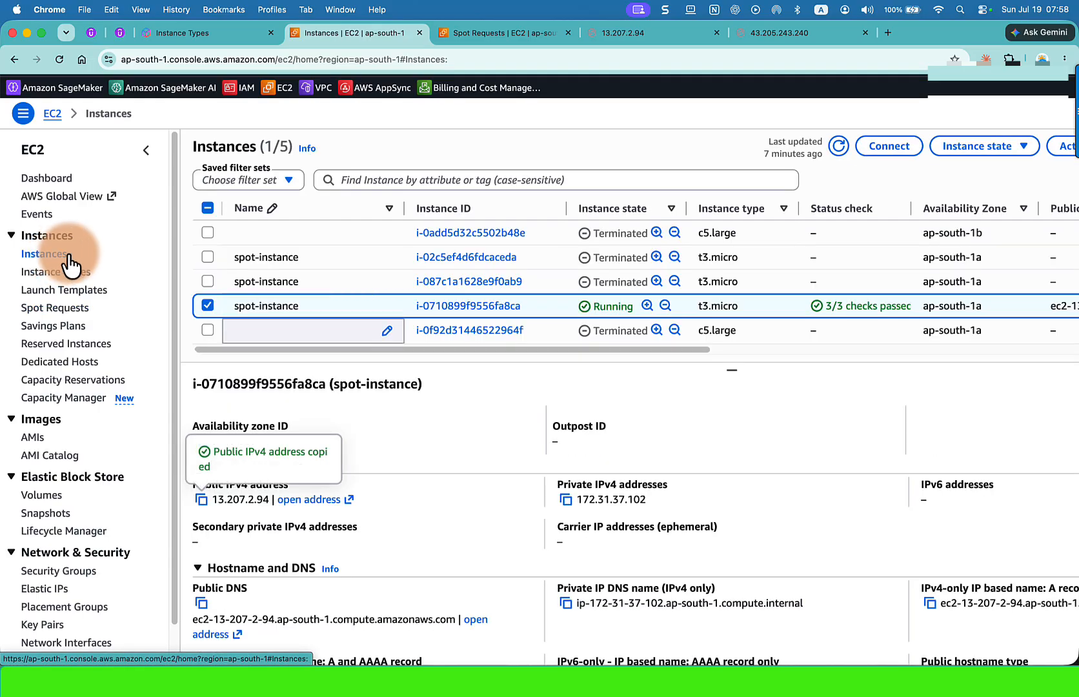
pyautogui.click(838, 183)
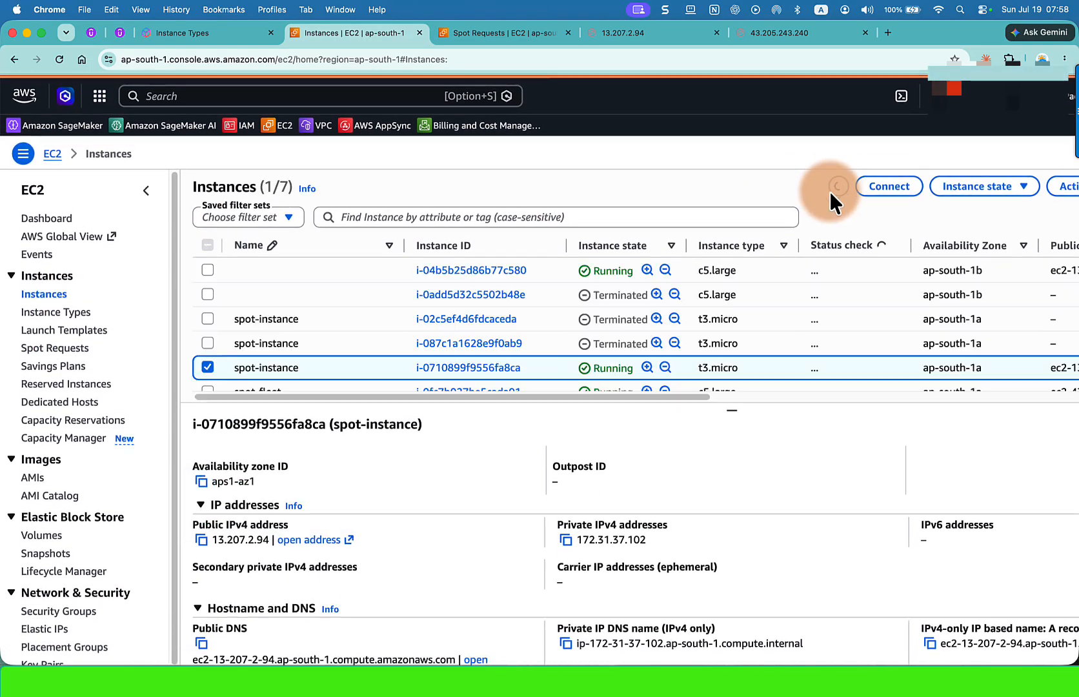
pyautogui.moveTo(727, 405); pyautogui.dragTo(732, 540)
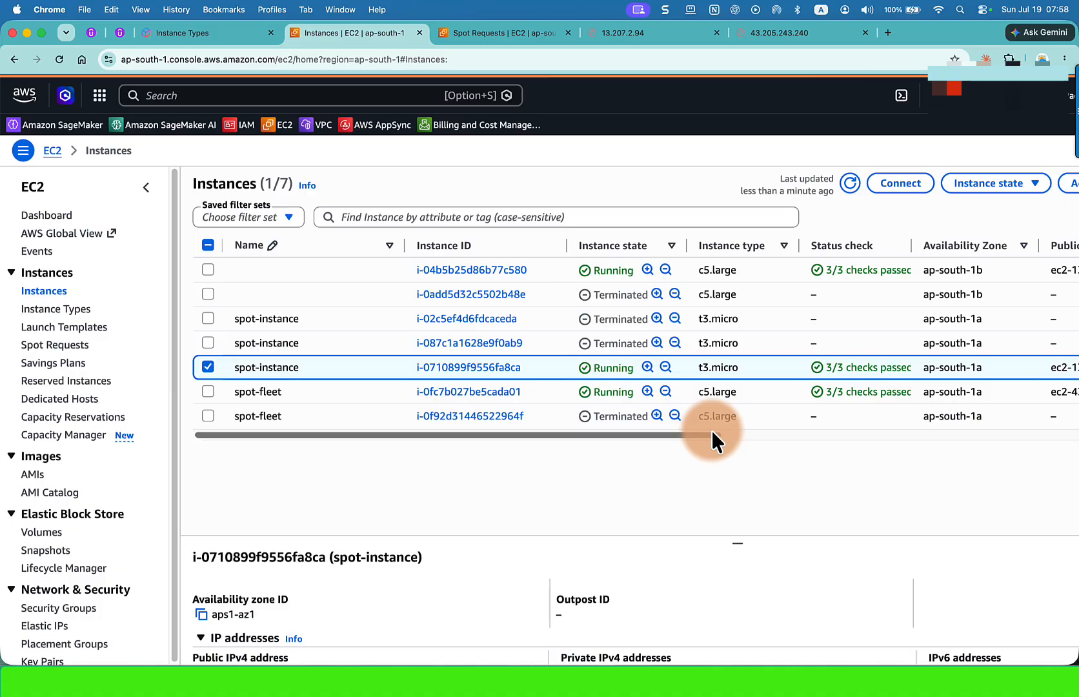
pyautogui.moveTo(696, 431); pyautogui.dragTo(640, 425)
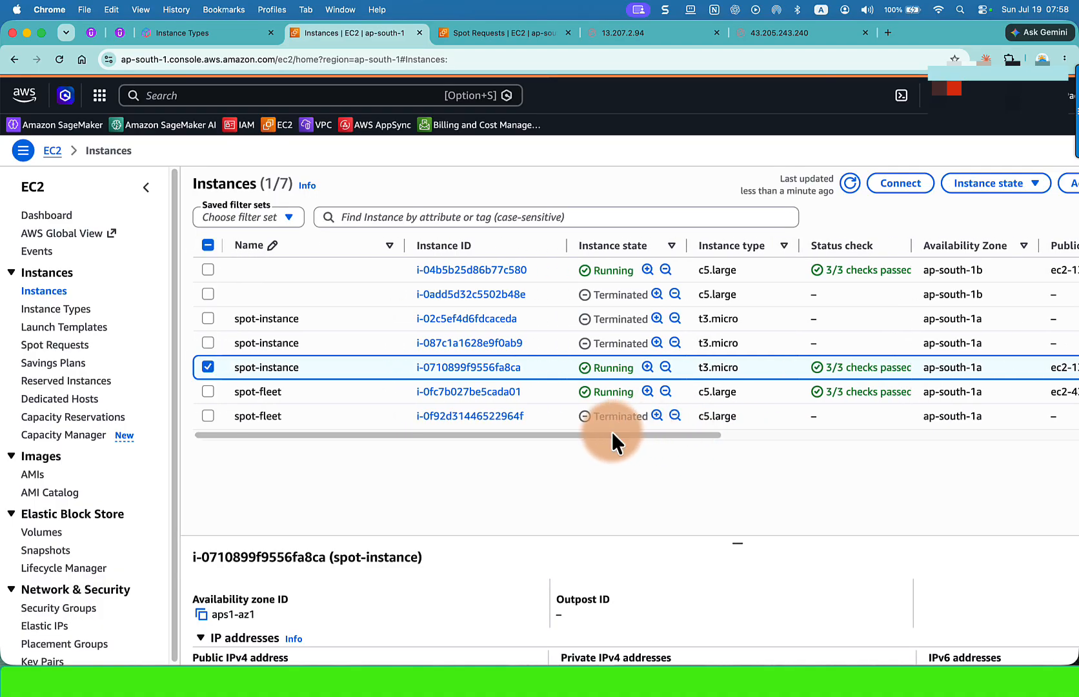
pyautogui.moveTo(627, 432); pyautogui.dragTo(511, 432)
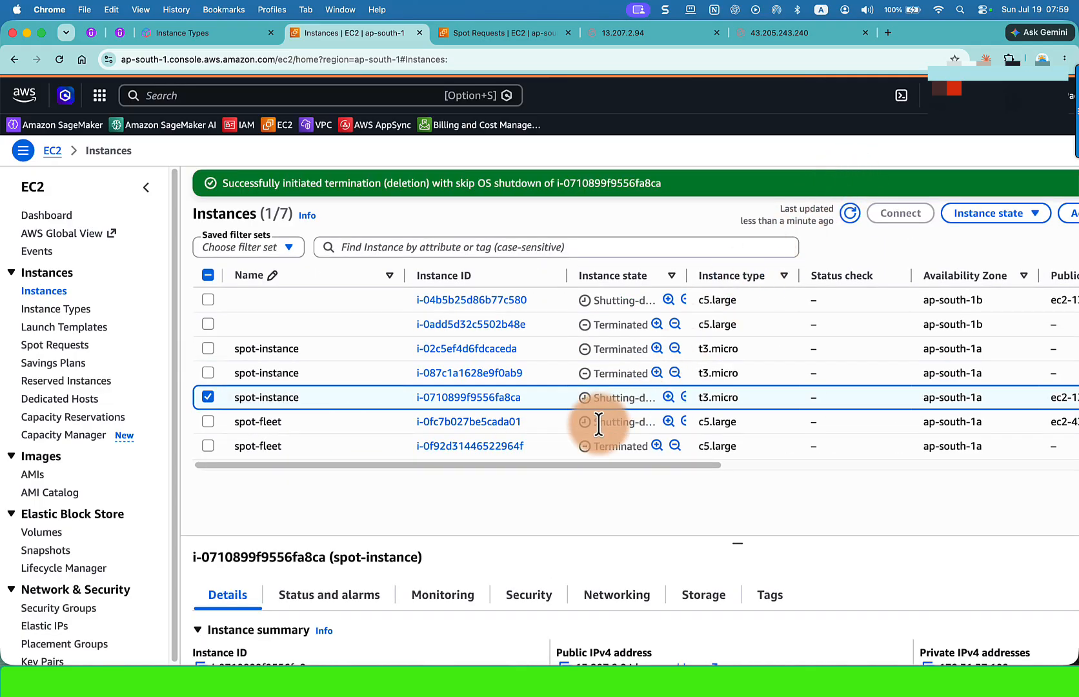
# Select the spot-fleet instance that is shutting down and refresh the Instances list to check its state
pyautogui.moveTo(602, 424); pyautogui.dragTo(639, 424)
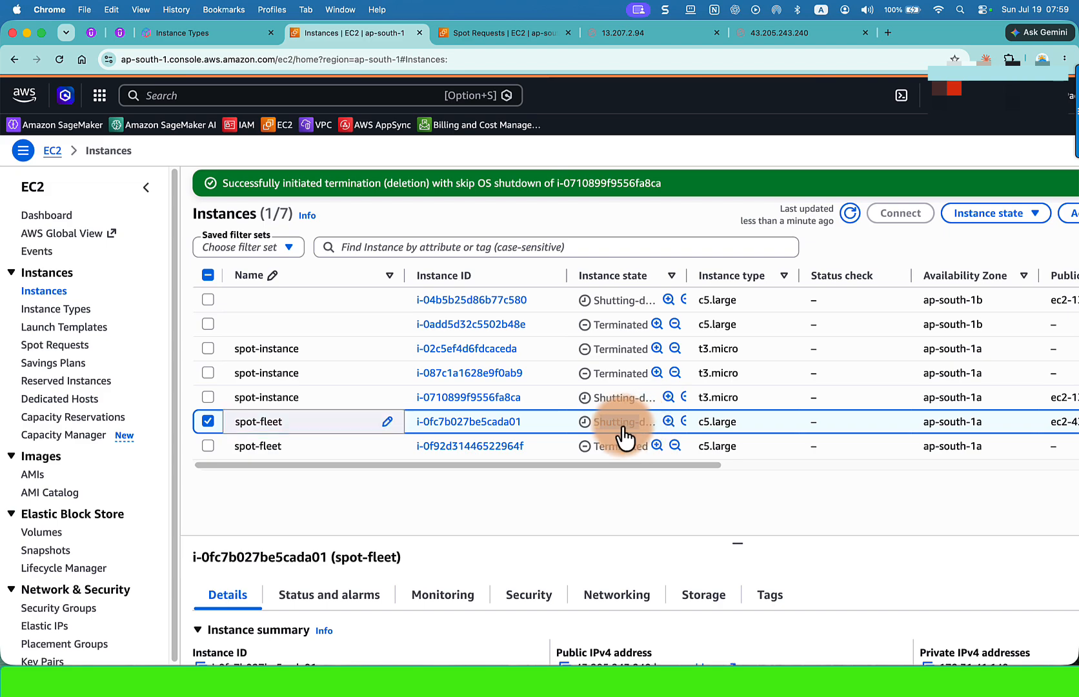
pyautogui.click(615, 424)
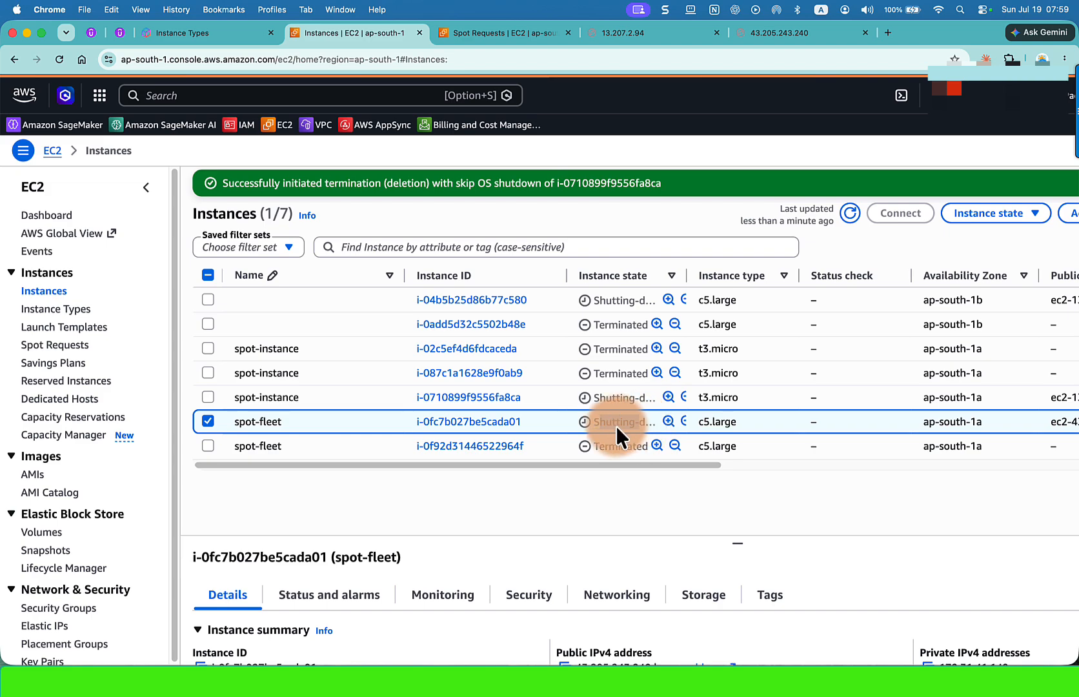
pyautogui.click(849, 213)
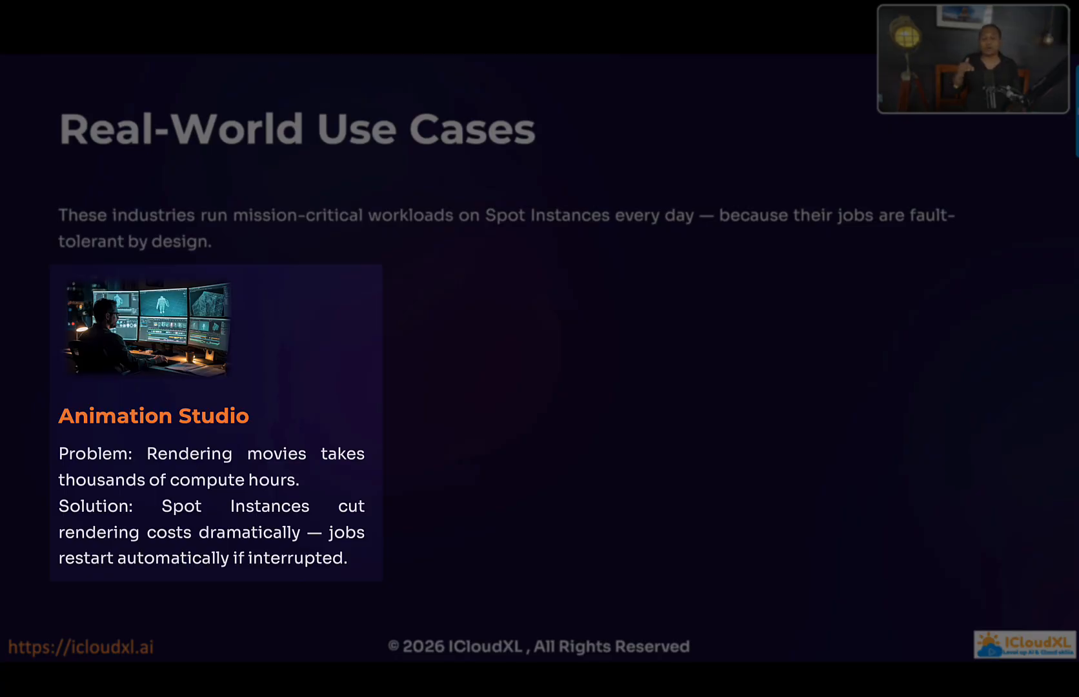
pyautogui.press('Right')
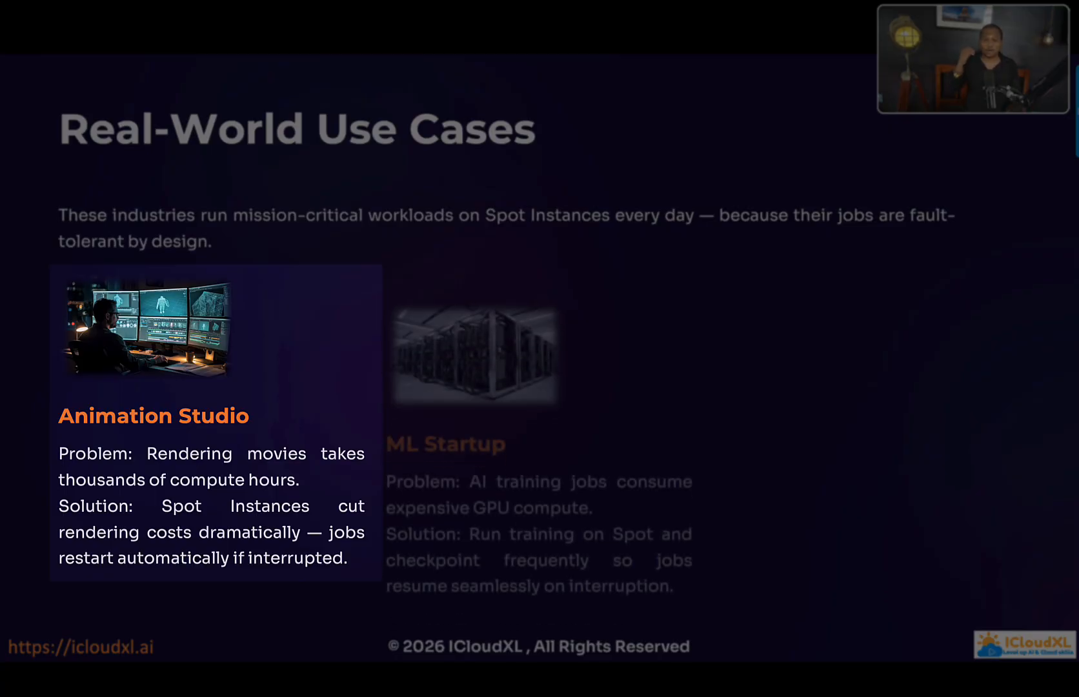